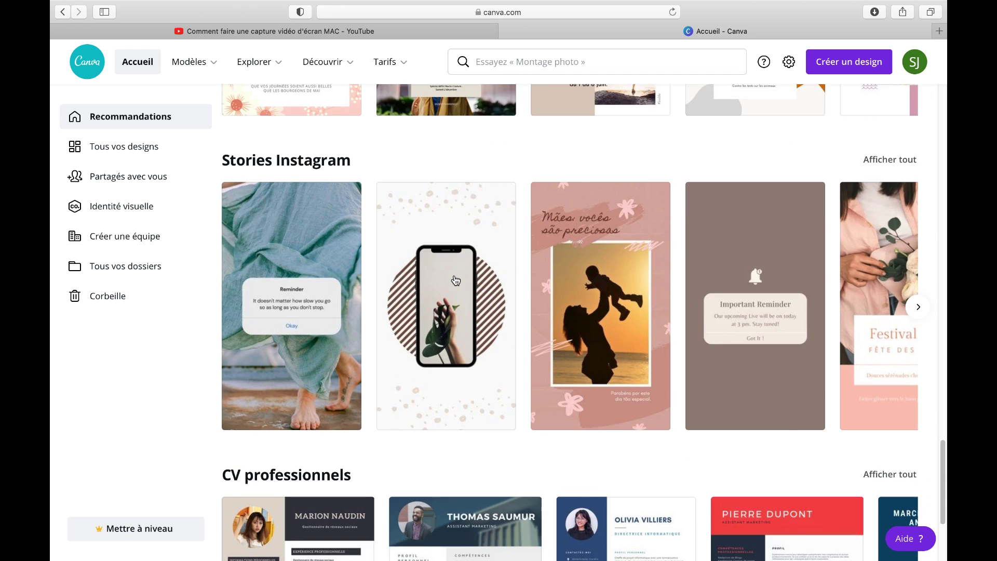
Start a new Canva design in the 'Couverture de livre' format (1410 × 2250 px), found by searching 'livre'
{"action": "scroll", "coordinate": [456, 280], "scroll_direction": "down", "scroll_amount": 2}
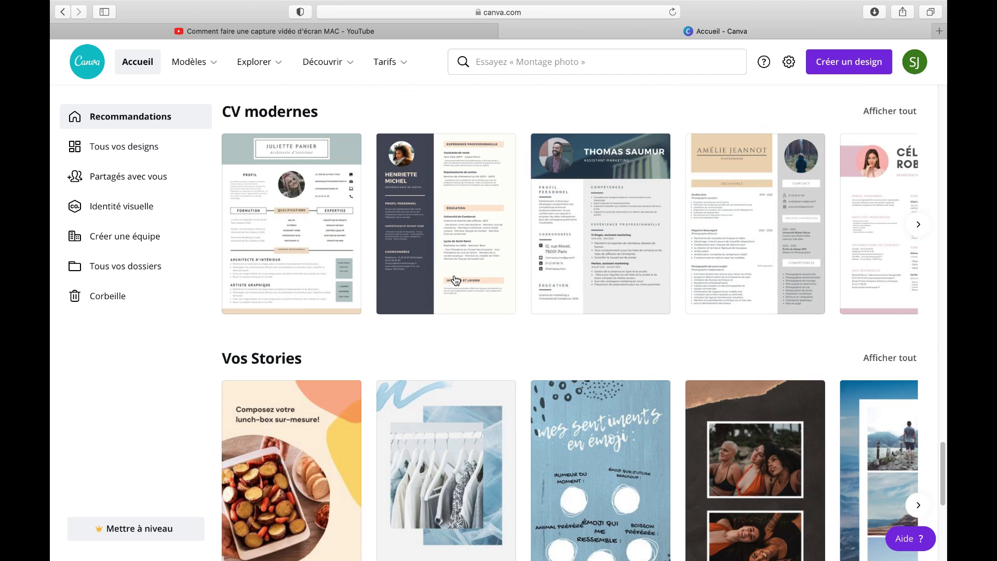
{"action": "scroll", "coordinate": [456, 281], "scroll_direction": "down", "scroll_amount": 8}
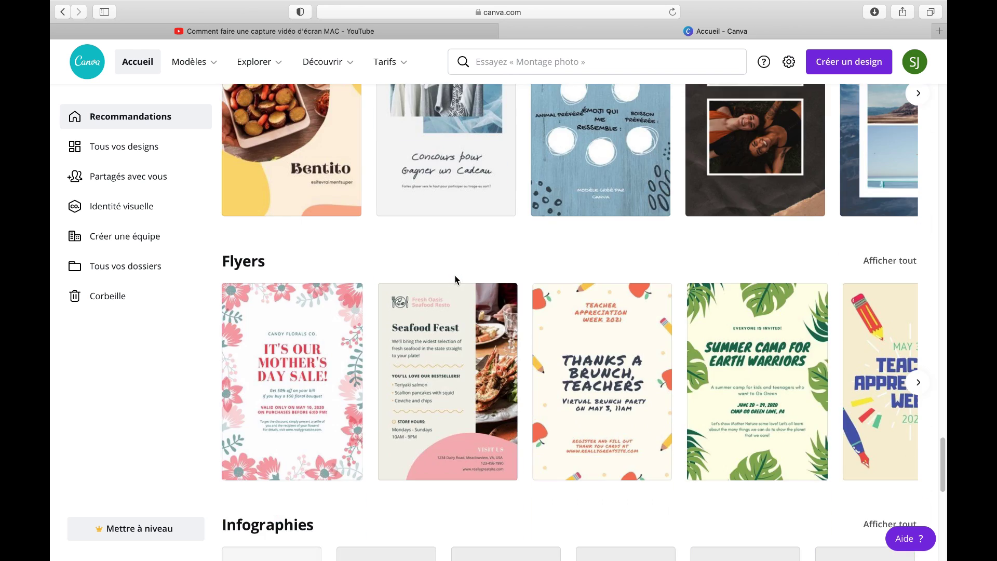
{"action": "scroll", "coordinate": [456, 280], "scroll_direction": "down", "scroll_amount": 3}
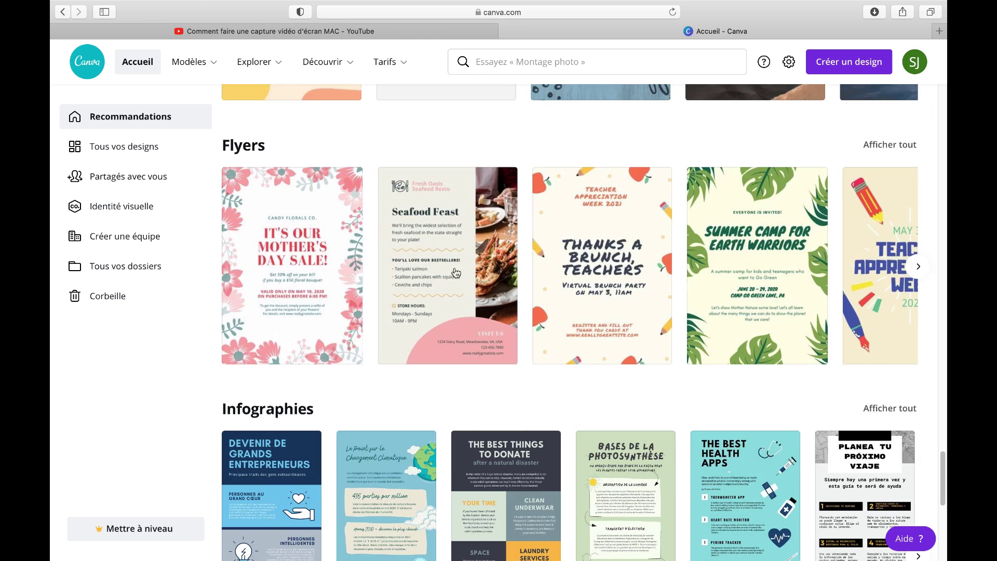
{"action": "scroll", "coordinate": [452, 273], "scroll_direction": "up", "scroll_amount": 15}
{"action": "scroll", "coordinate": [451, 274], "scroll_direction": "up", "scroll_amount": 12}
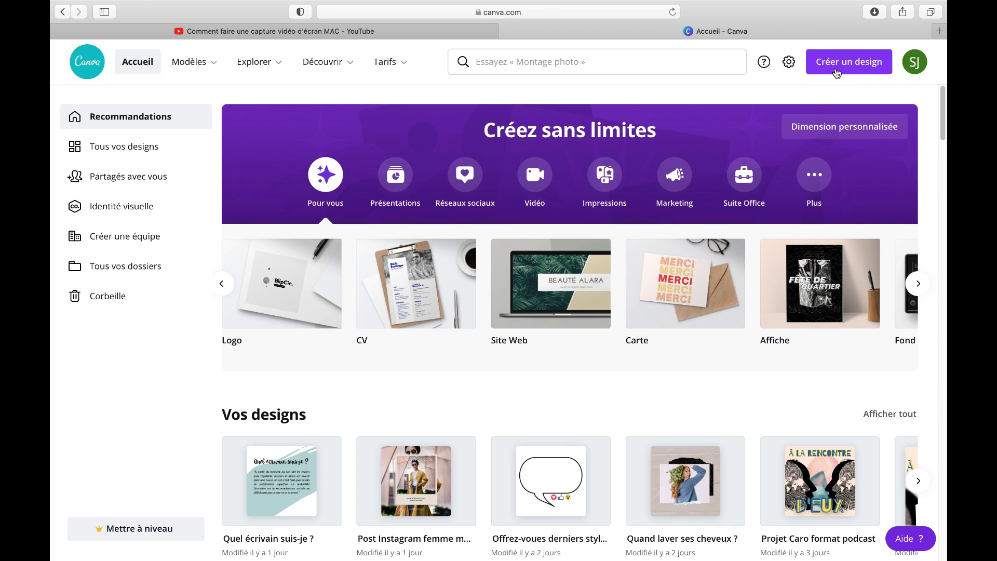
{"action": "left_click", "coordinate": [837, 72]}
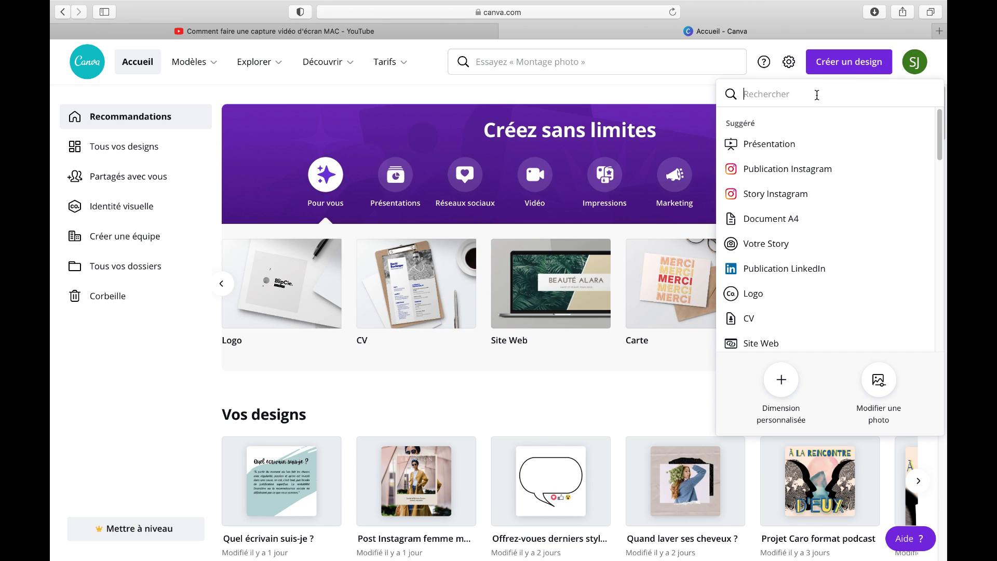
{"action": "type", "text": "livre"}
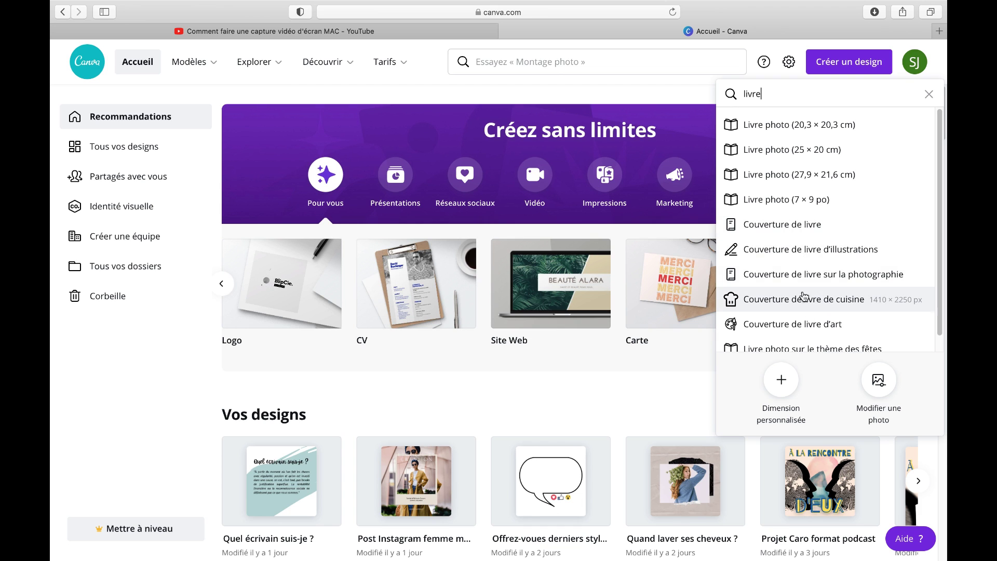
{"action": "scroll", "coordinate": [803, 296], "scroll_direction": "down", "scroll_amount": 1}
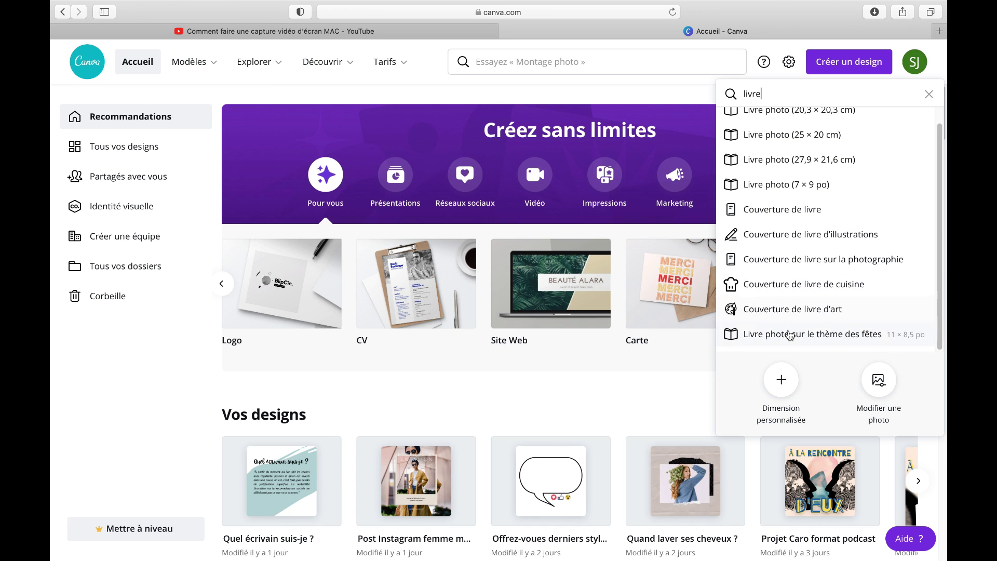
{"action": "scroll", "coordinate": [789, 281], "scroll_direction": "up", "scroll_amount": 1}
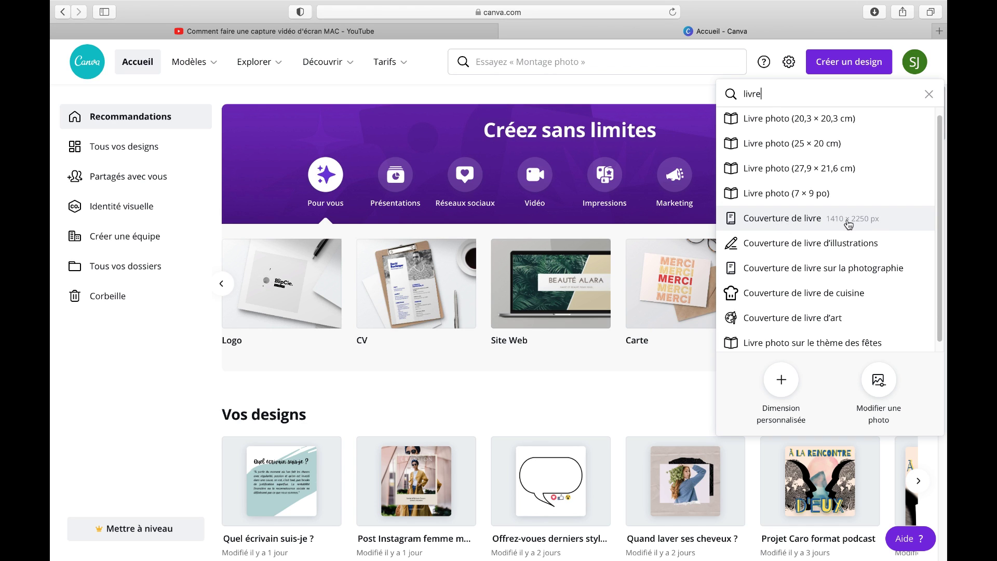
{"action": "left_click", "coordinate": [790, 224]}
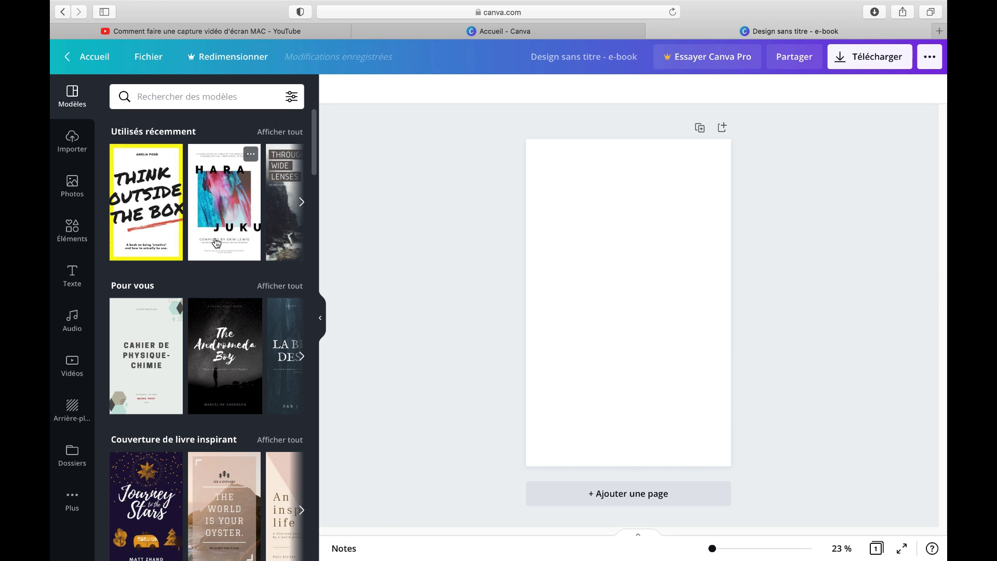
Scroll through the Modèles panel's book cover template categories, then back to the top
{"action": "scroll", "coordinate": [217, 244], "scroll_direction": "down", "scroll_amount": 3}
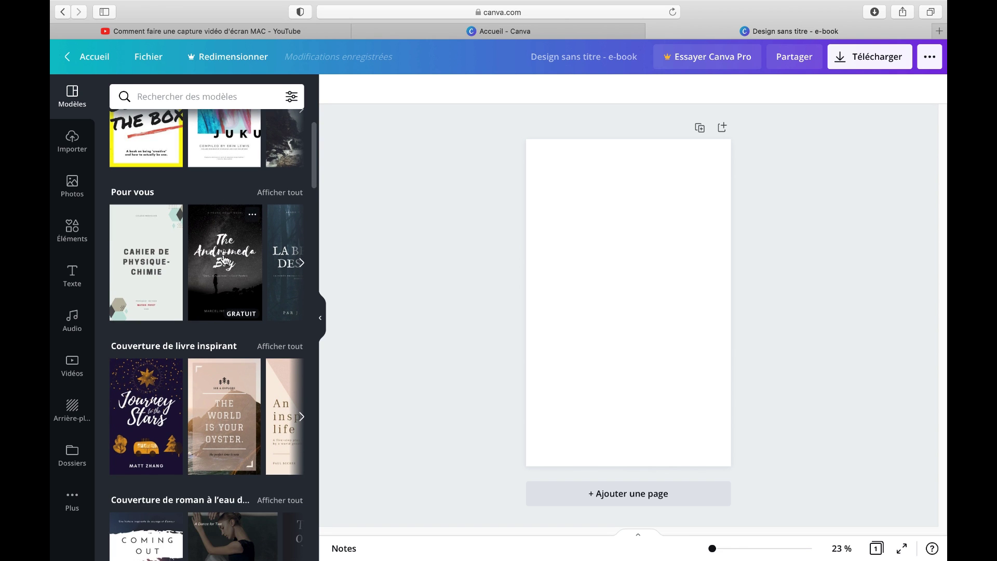
{"action": "scroll", "coordinate": [225, 261], "scroll_direction": "down", "scroll_amount": 15}
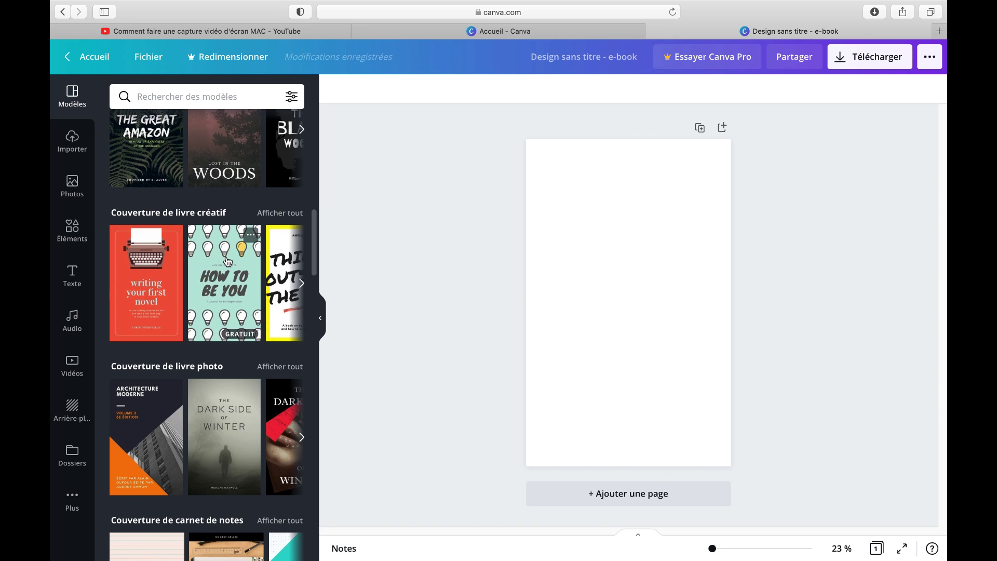
{"action": "scroll", "coordinate": [228, 260], "scroll_direction": "down", "scroll_amount": 6}
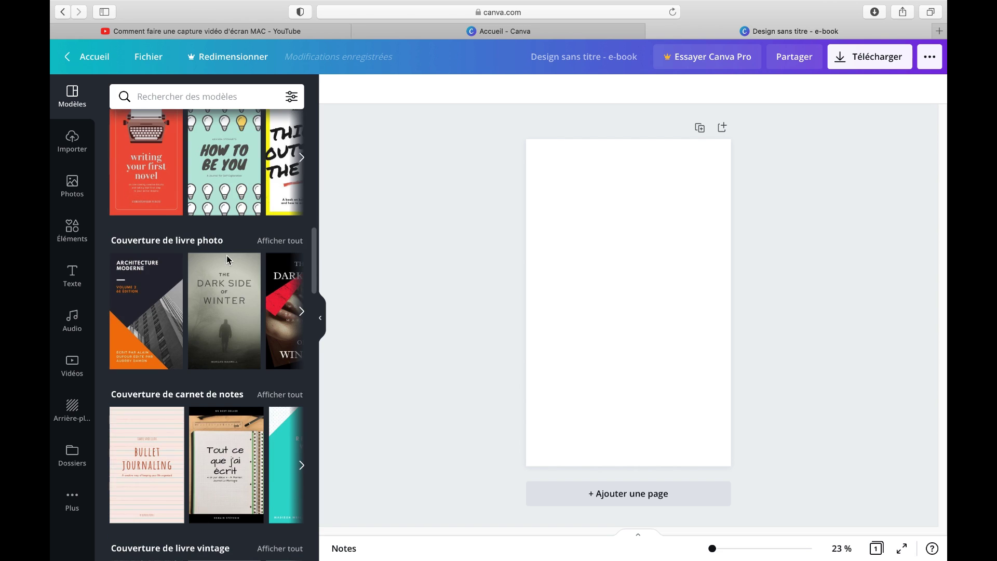
{"action": "scroll", "coordinate": [218, 270], "scroll_direction": "down", "scroll_amount": 5}
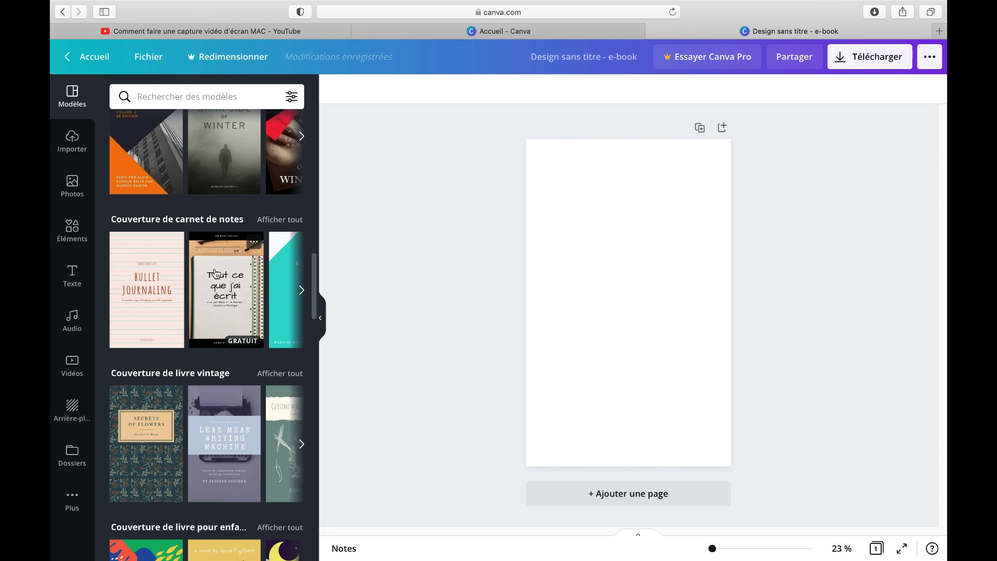
{"action": "scroll", "coordinate": [216, 280], "scroll_direction": "down", "scroll_amount": 6}
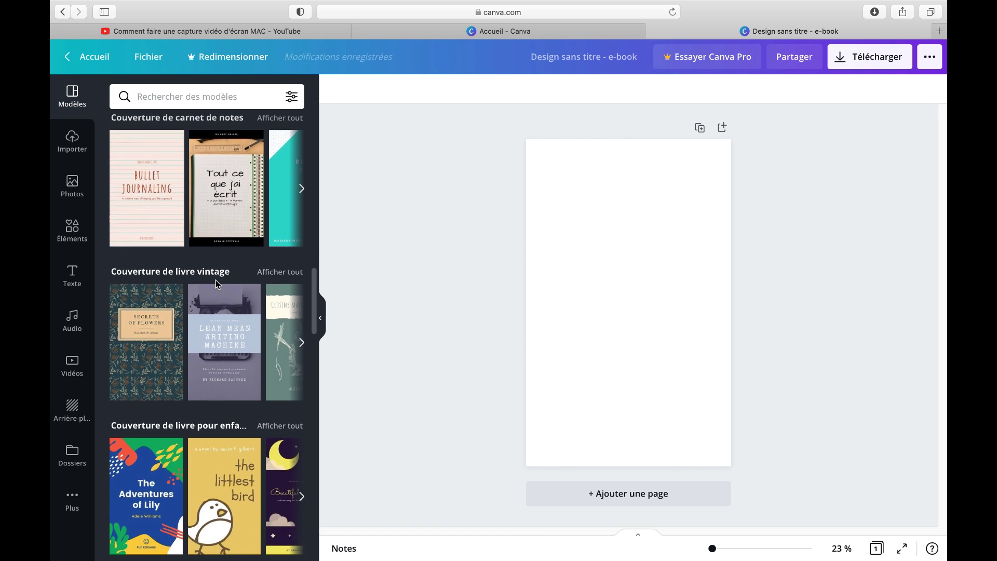
{"action": "scroll", "coordinate": [216, 282], "scroll_direction": "down", "scroll_amount": 16}
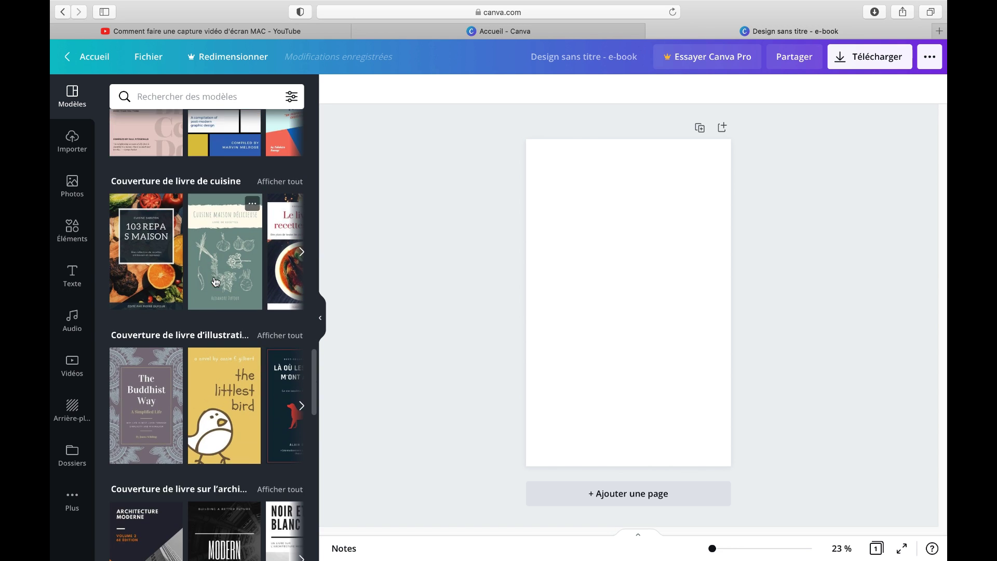
{"action": "scroll", "coordinate": [216, 282], "scroll_direction": "down", "scroll_amount": 13}
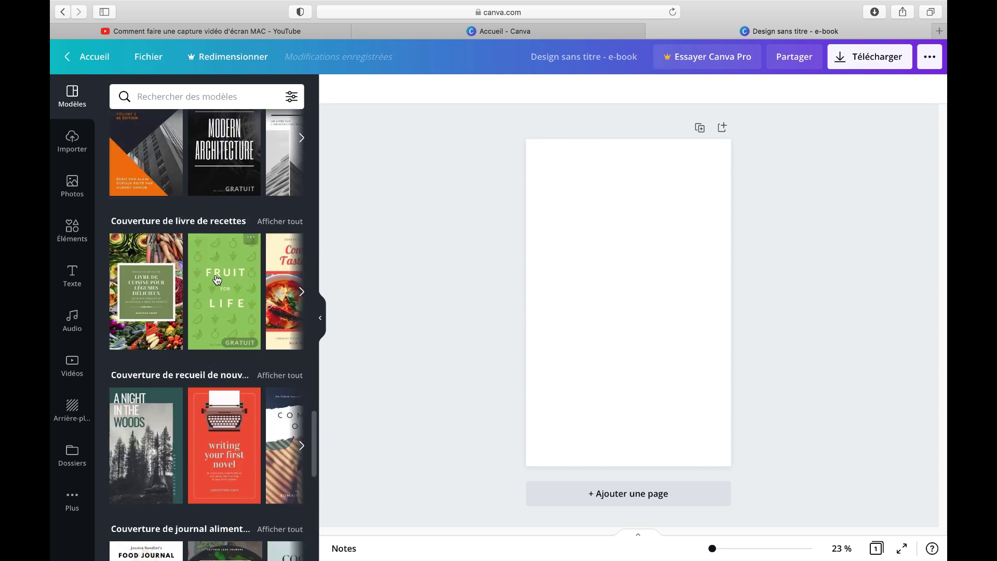
{"action": "scroll", "coordinate": [216, 280], "scroll_direction": "down", "scroll_amount": 3}
{"action": "scroll", "coordinate": [216, 280], "scroll_direction": "down", "scroll_amount": 10}
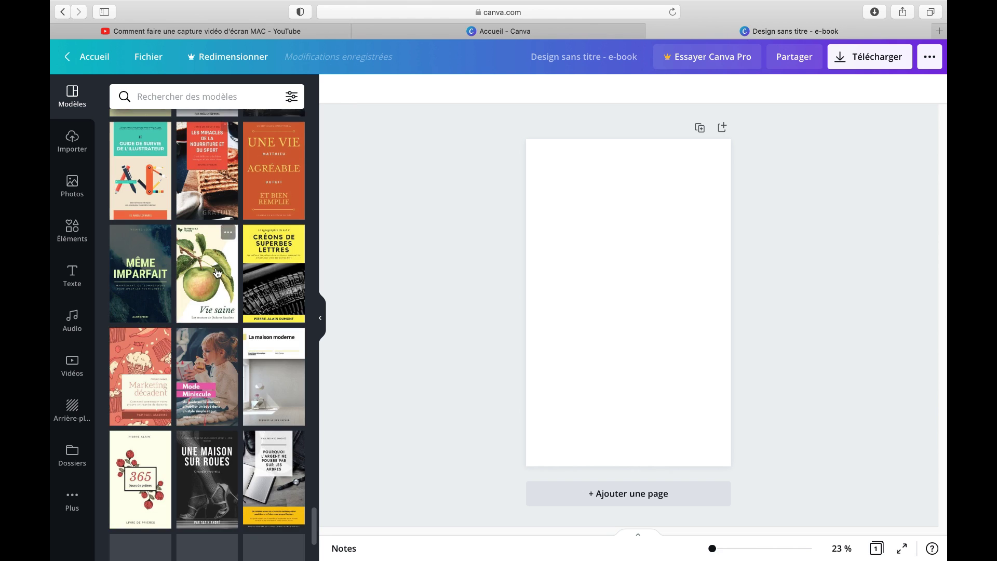
{"action": "scroll", "coordinate": [218, 332], "scroll_direction": "up", "scroll_amount": 20}
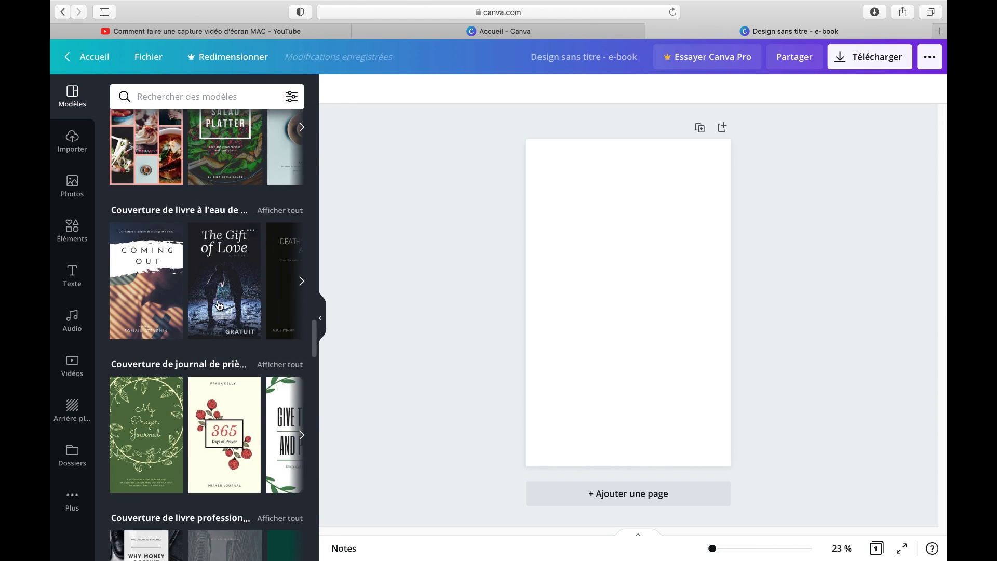
{"action": "scroll", "coordinate": [219, 306], "scroll_direction": "up", "scroll_amount": 20}
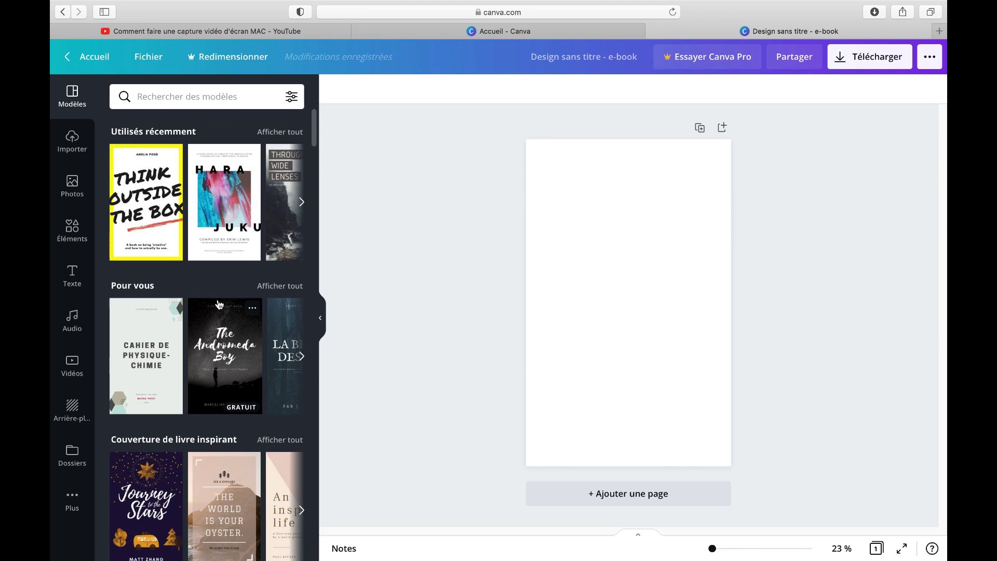
Apply the Andromeda Boy template and change its title to 'Vol de nuit'
{"action": "left_click", "coordinate": [214, 348]}
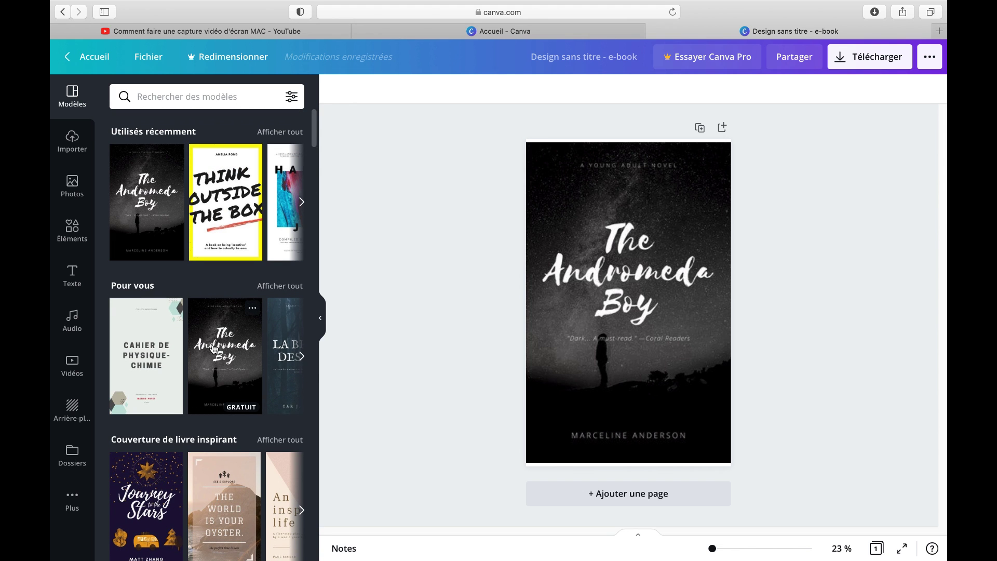
{"action": "left_click", "coordinate": [587, 277]}
{"action": "left_click_drag", "start_coordinate": [652, 305], "coordinate": [571, 232]}
{"action": "double_click", "coordinate": [656, 305]}
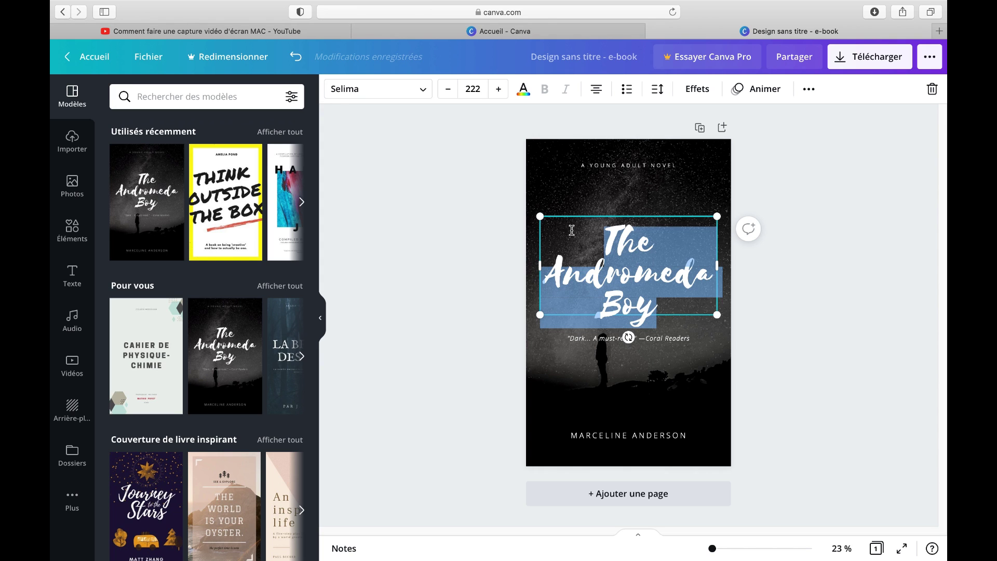
{"action": "key", "text": "BackSpace"}
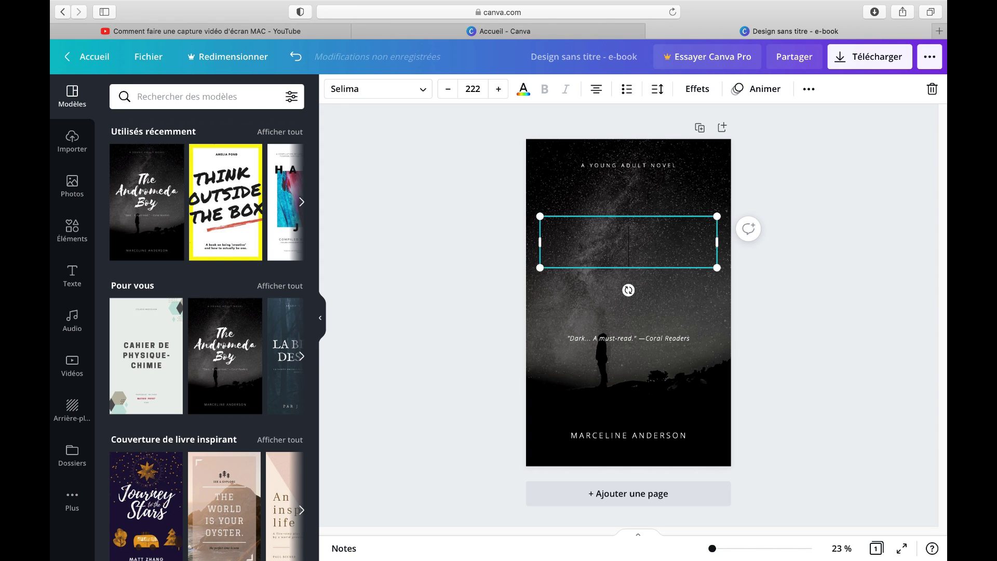
{"action": "type", "text": "Le"}
{"action": "key", "text": "BackSpace"}
{"action": "key", "text": "BackSpace"}
{"action": "type", "text": "Vol "}
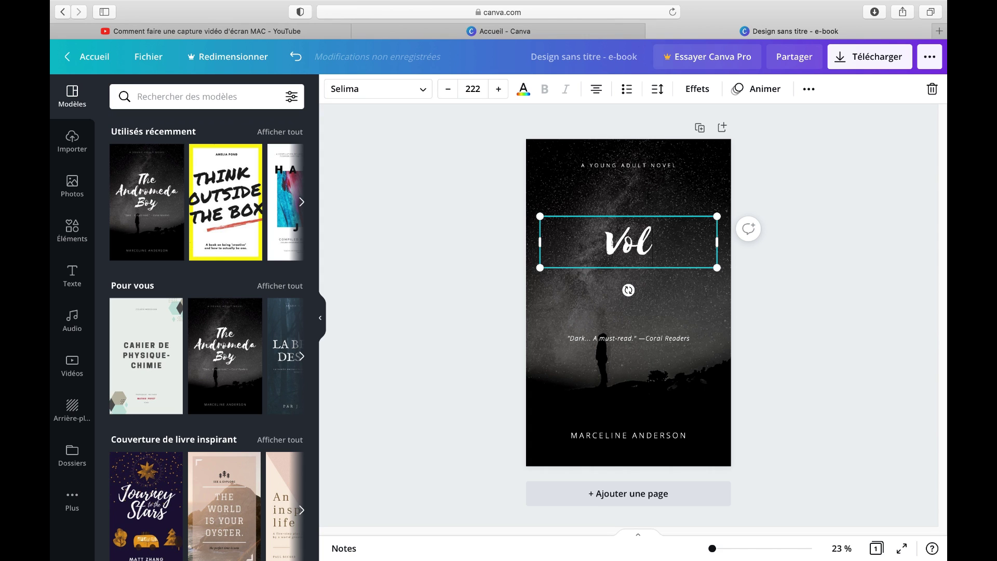
{"action": "type", "text": "d"}
{"action": "key", "text": "BackSpace"}
{"action": "type", "text": "de nuit"}
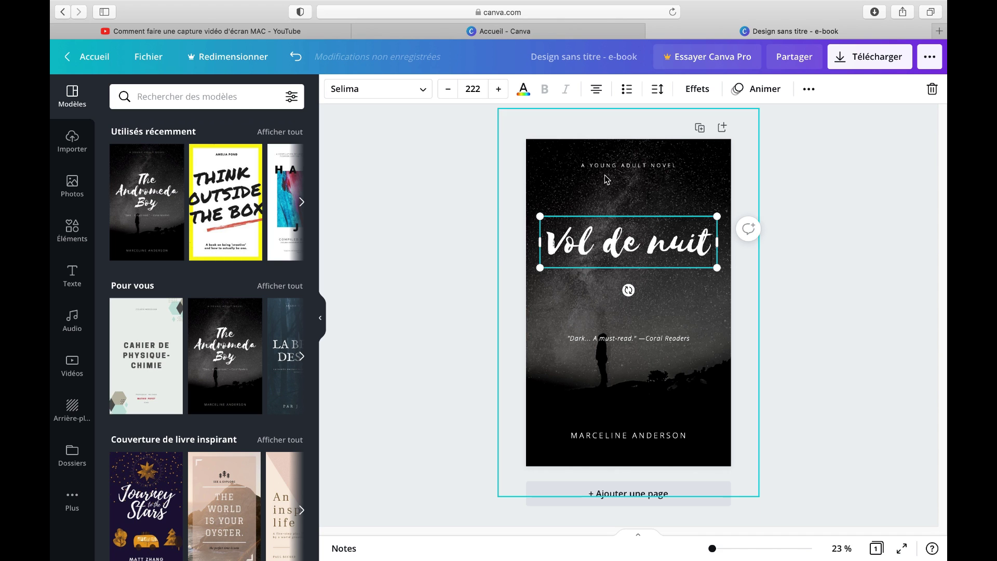
Move the review quote up to sit directly beneath the title
{"action": "double_click", "coordinate": [606, 167]}
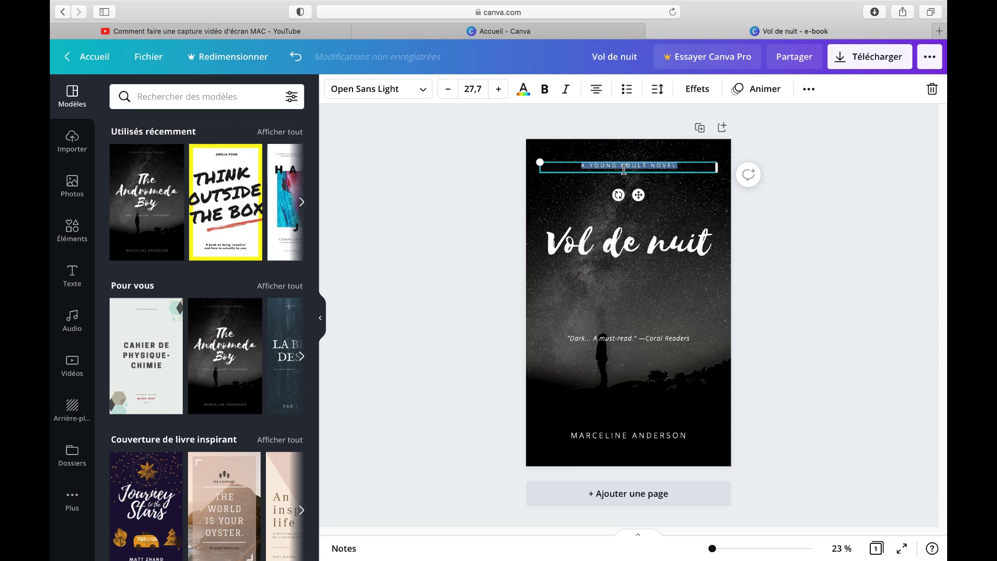
{"action": "left_click", "coordinate": [605, 338]}
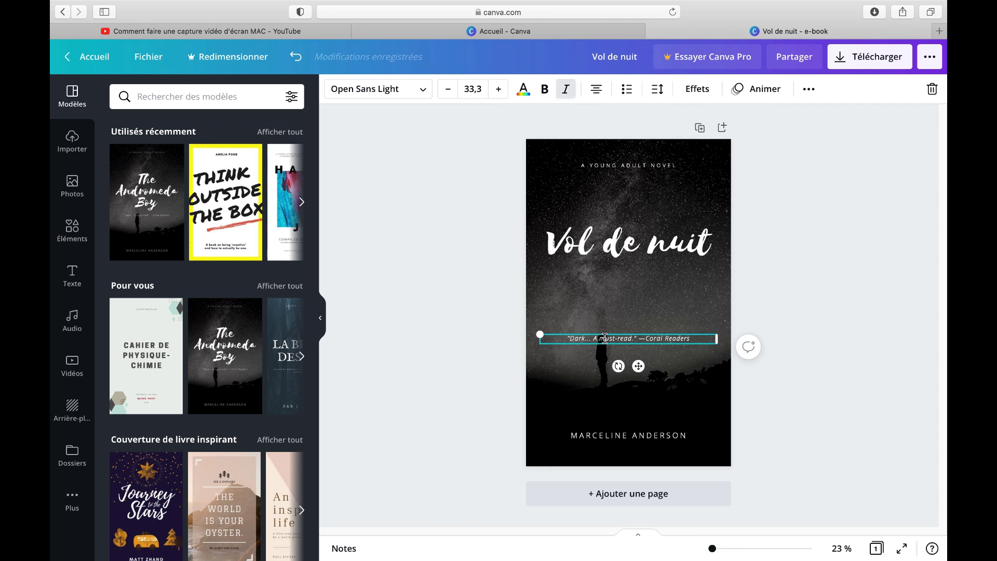
{"action": "left_click_drag", "start_coordinate": [639, 366], "coordinate": [639, 292]}
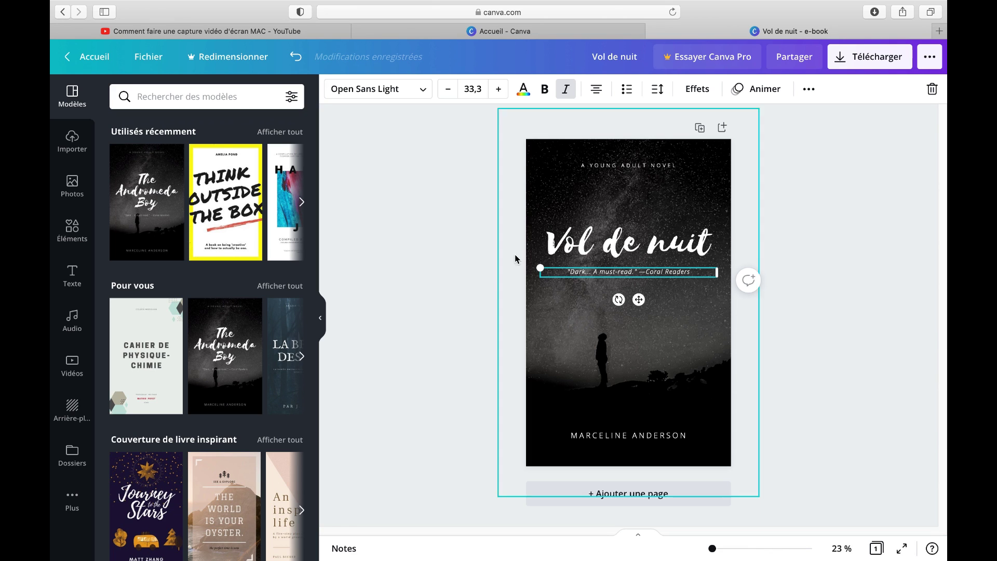
Search the Photos library for 'nuit' and browse the night photos
{"action": "left_click", "coordinate": [78, 190]}
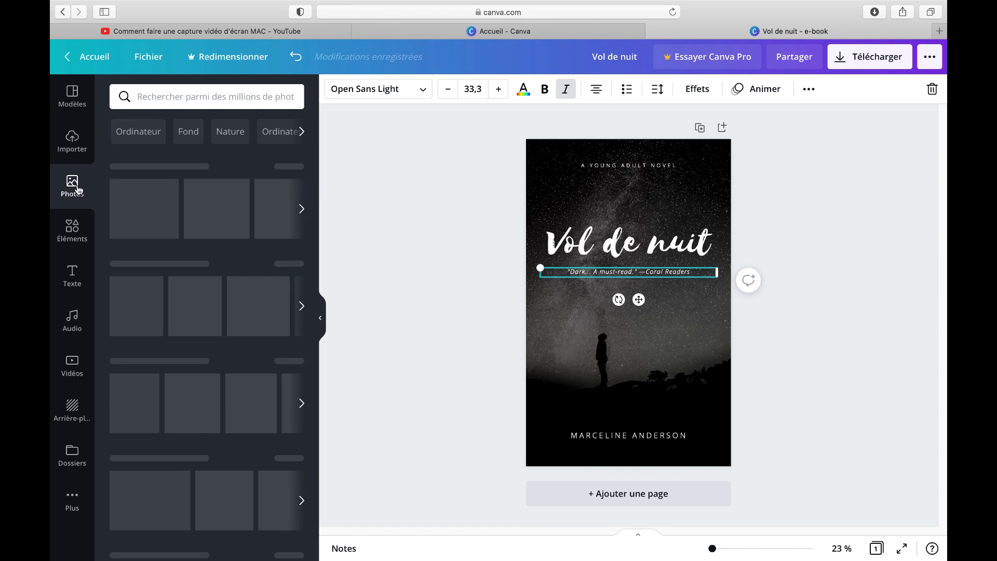
{"action": "scroll", "coordinate": [205, 244], "scroll_direction": "down", "scroll_amount": 10}
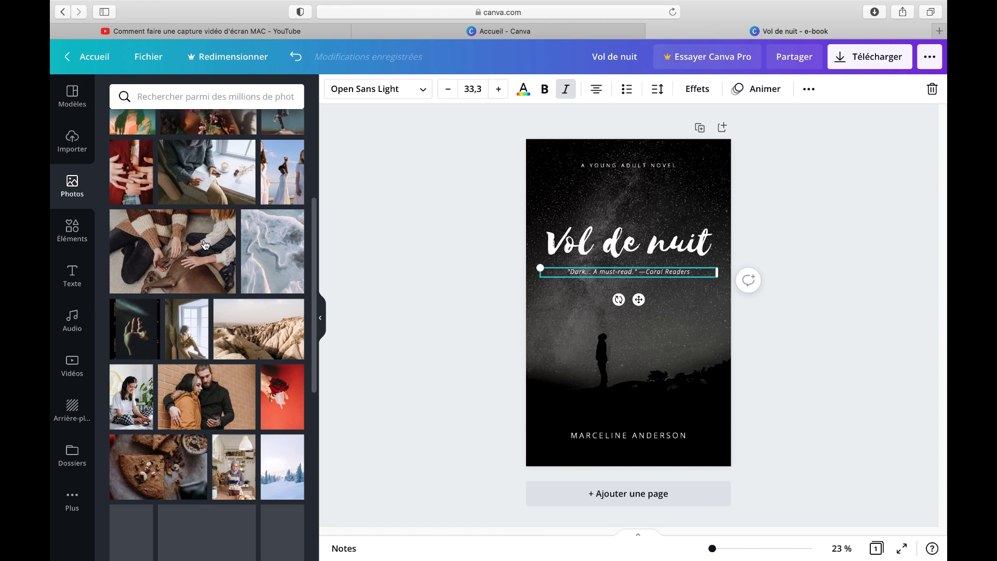
{"action": "scroll", "coordinate": [207, 244], "scroll_direction": "up", "scroll_amount": 10}
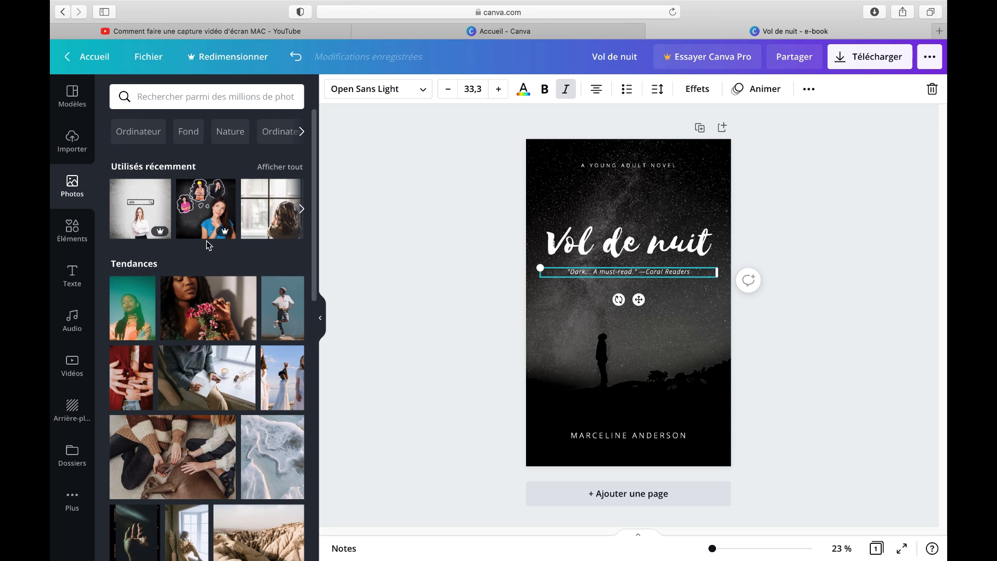
{"action": "scroll", "coordinate": [207, 241], "scroll_direction": "down", "scroll_amount": 1}
{"action": "left_click", "coordinate": [201, 98]}
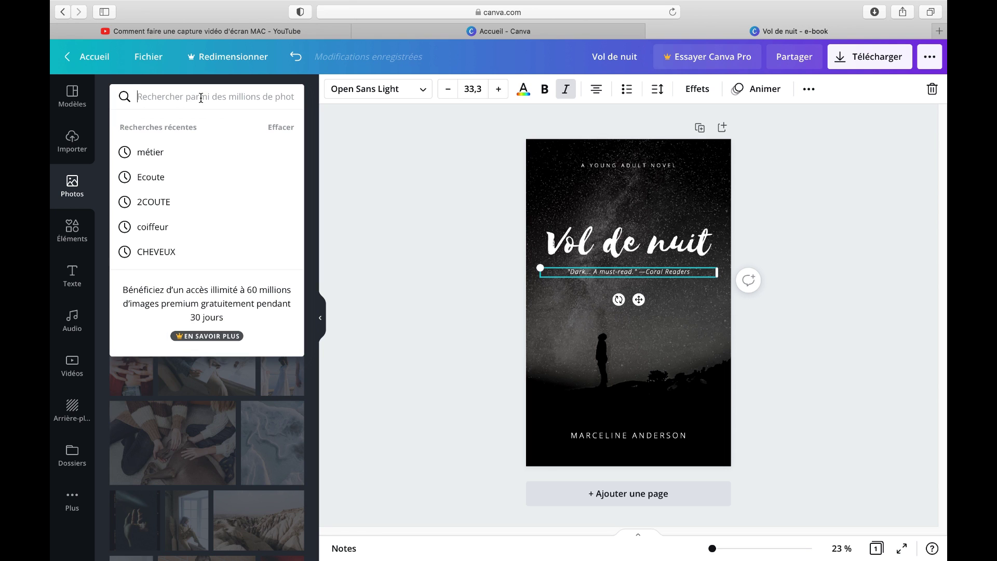
{"action": "type", "text": "nuit"}
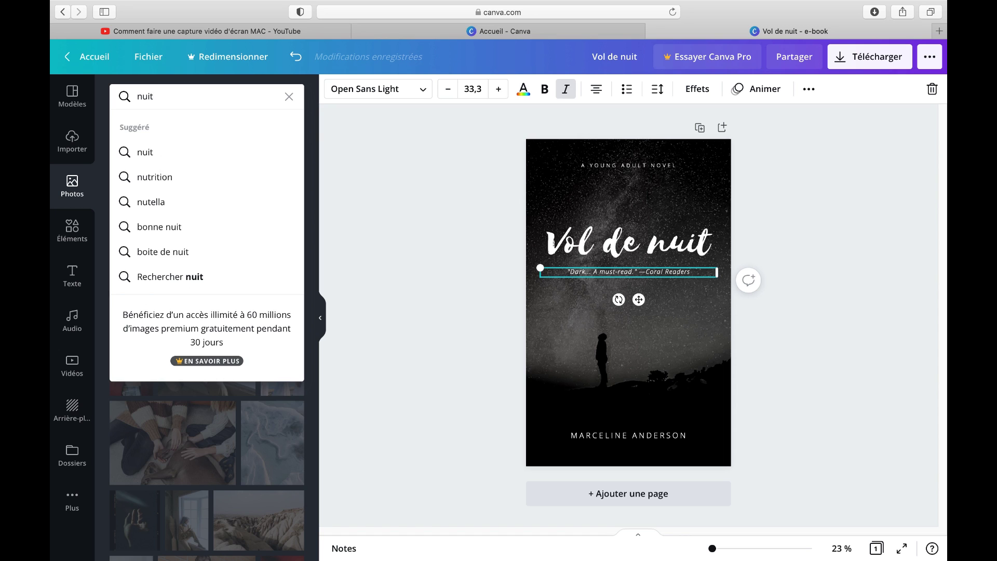
{"action": "key", "text": "Return"}
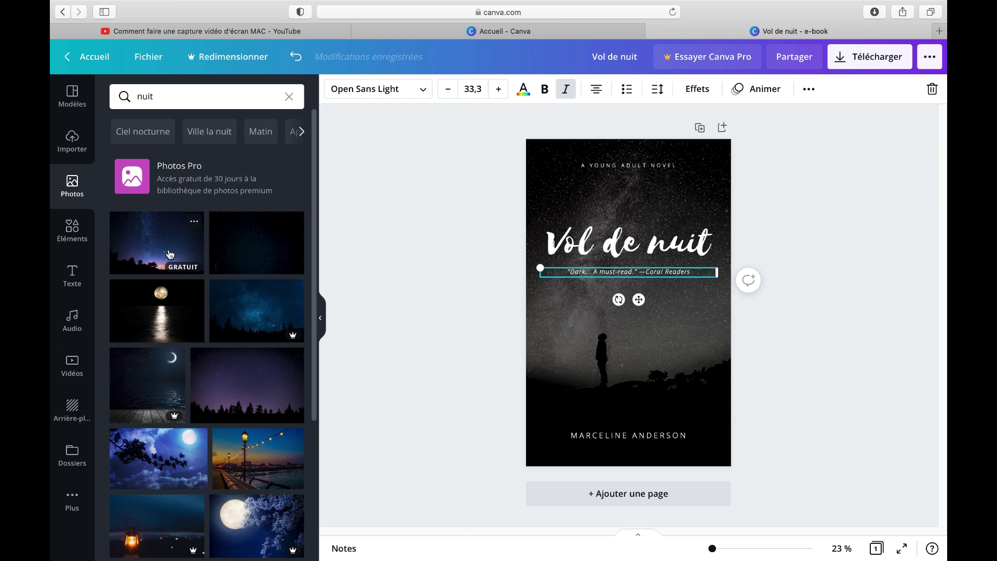
{"action": "scroll", "coordinate": [163, 260], "scroll_direction": "down", "scroll_amount": 5}
{"action": "scroll", "coordinate": [163, 260], "scroll_direction": "up", "scroll_amount": 5}
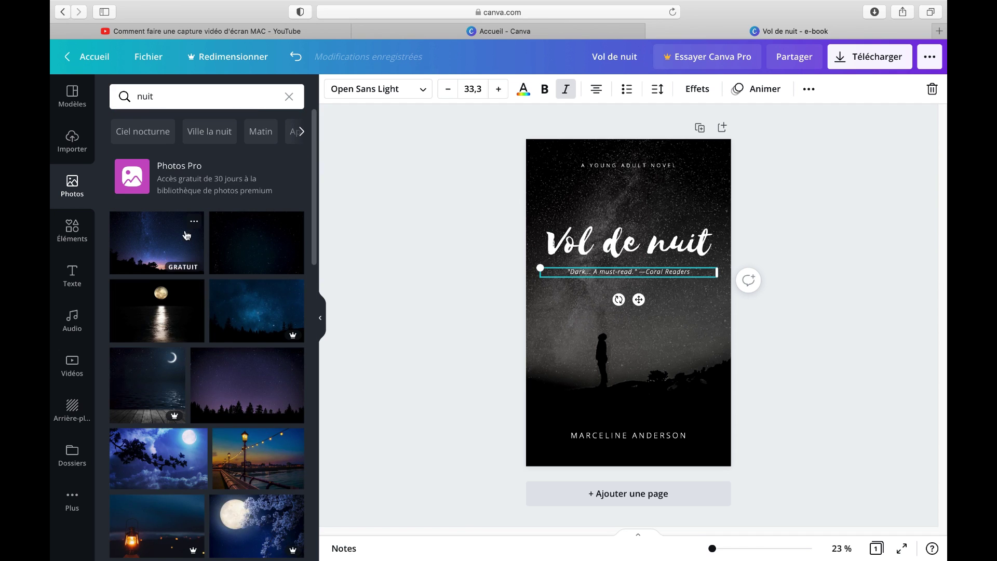
Browse the Éléments library of graphic elements
{"action": "left_click", "coordinate": [64, 238]}
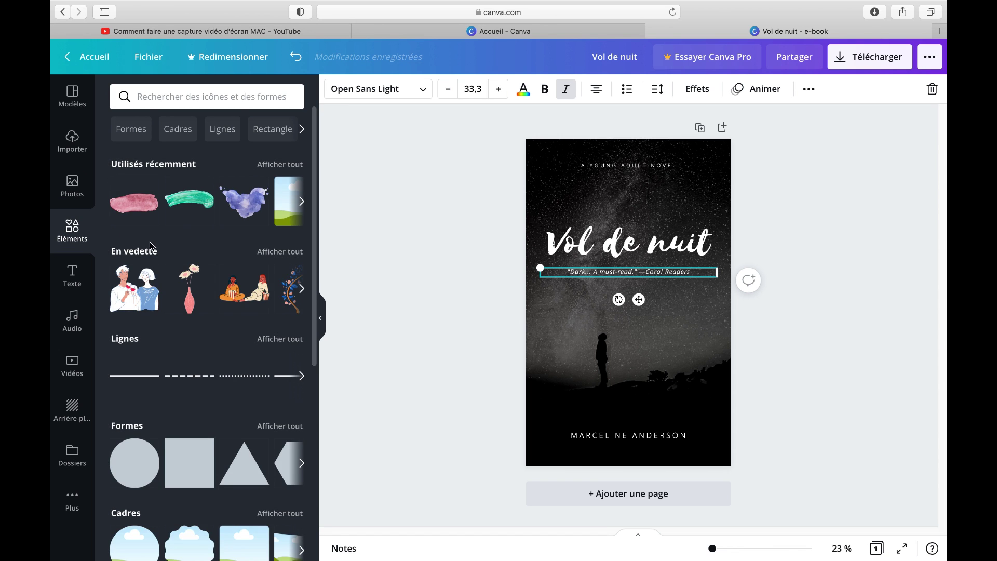
{"action": "scroll", "coordinate": [154, 245], "scroll_direction": "down", "scroll_amount": 3}
{"action": "scroll", "coordinate": [153, 244], "scroll_direction": "down", "scroll_amount": 6}
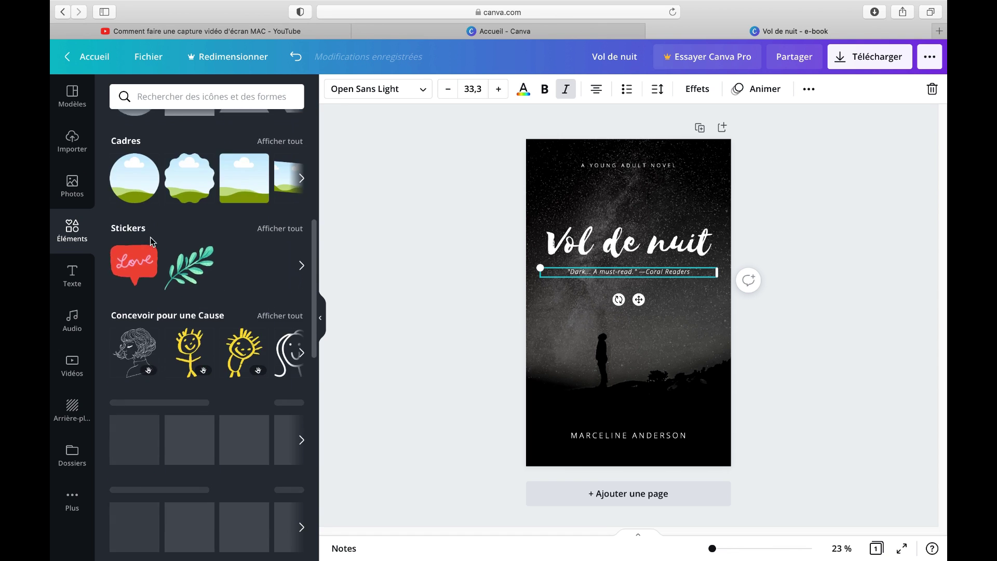
{"action": "scroll", "coordinate": [149, 242], "scroll_direction": "down", "scroll_amount": 3}
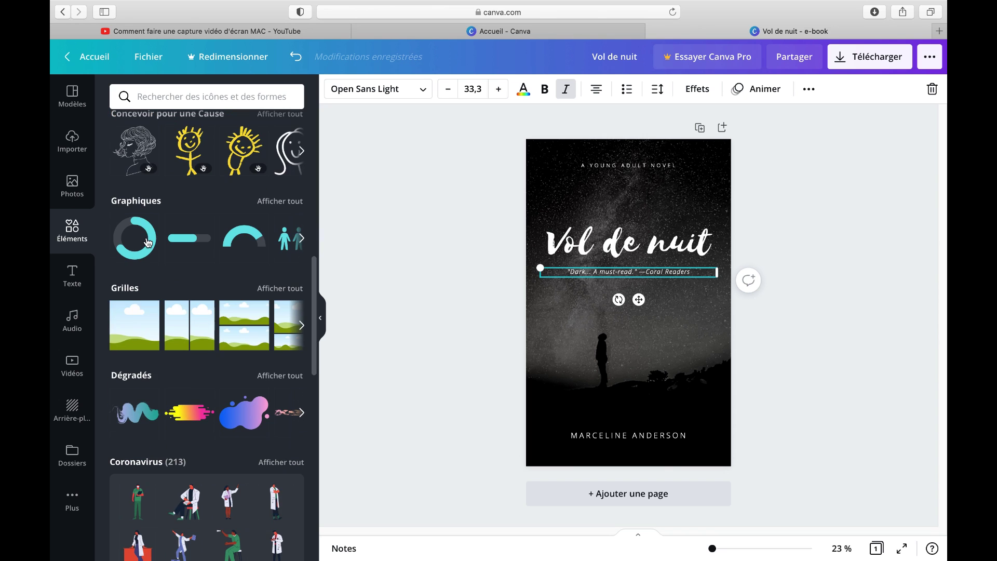
{"action": "scroll", "coordinate": [147, 240], "scroll_direction": "down", "scroll_amount": 1}
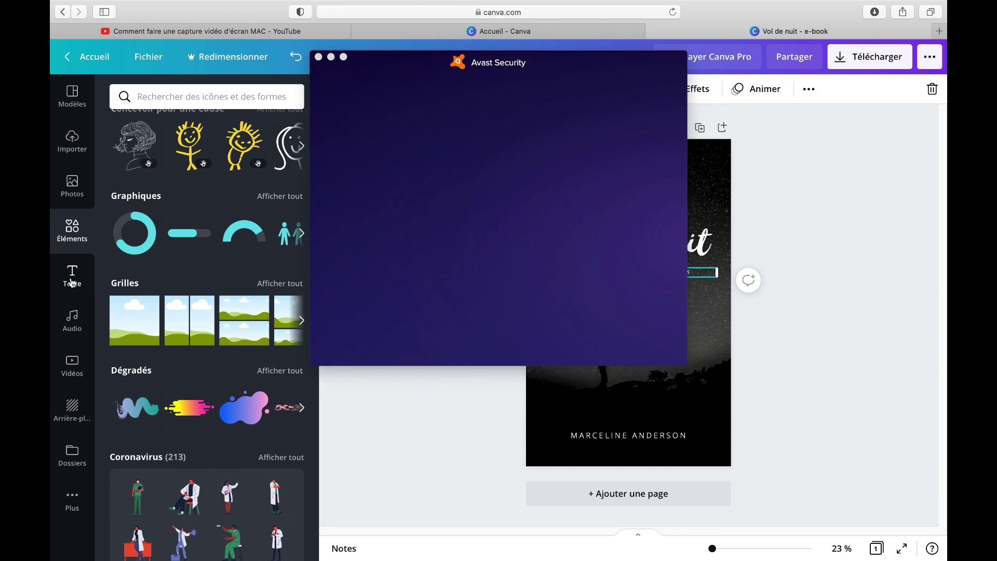
Show the Texte panel's text styles and dismiss the Avast antivirus popup
{"action": "left_click", "coordinate": [72, 282]}
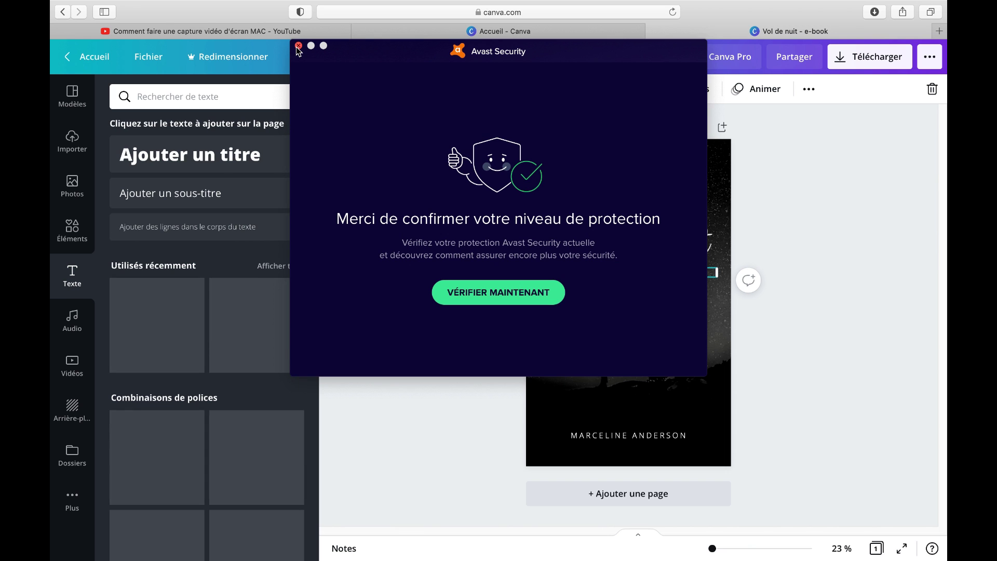
{"action": "left_click", "coordinate": [299, 46]}
{"action": "scroll", "coordinate": [163, 314], "scroll_direction": "down", "scroll_amount": 5}
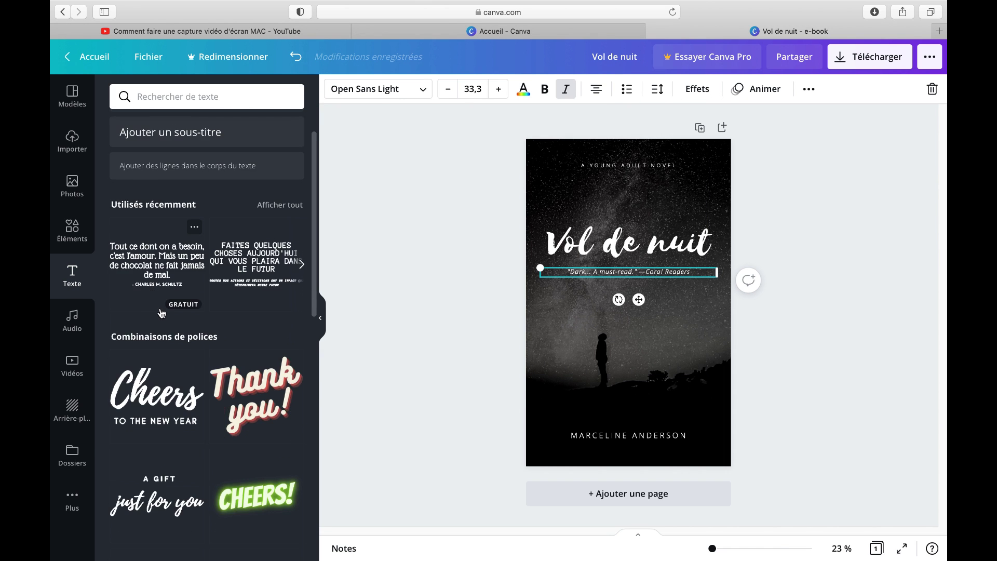
{"action": "scroll", "coordinate": [156, 311], "scroll_direction": "up", "scroll_amount": 6}
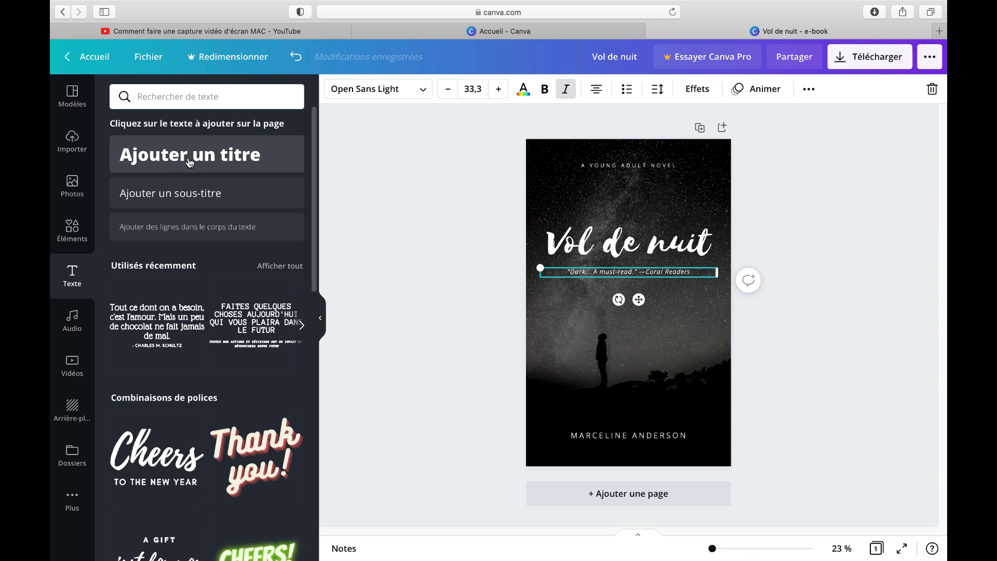
Replace the template's author name at the bottom with the new author's name
{"action": "left_click", "coordinate": [655, 347]}
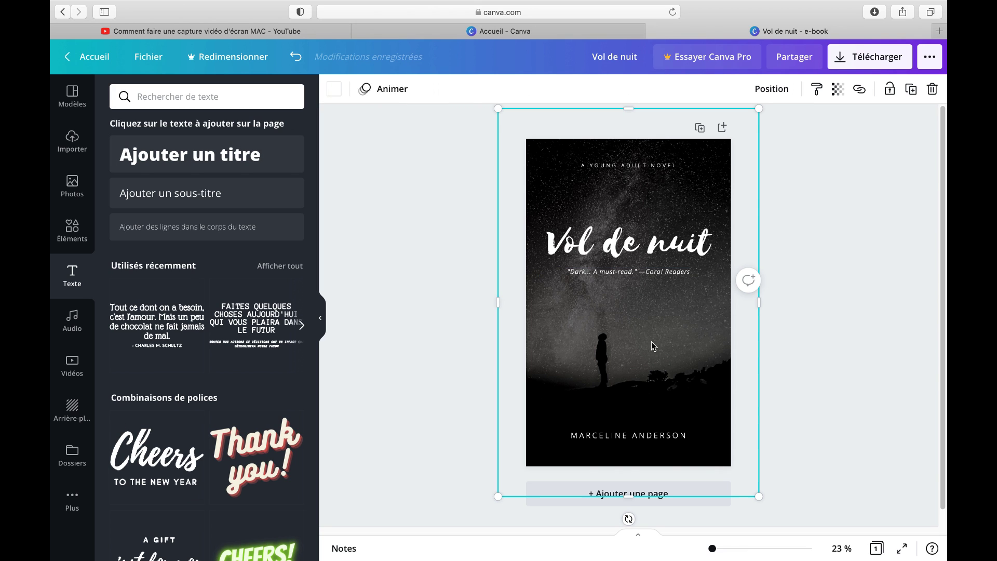
{"action": "double_click", "coordinate": [606, 440]}
{"action": "triple_click", "coordinate": [606, 440]}
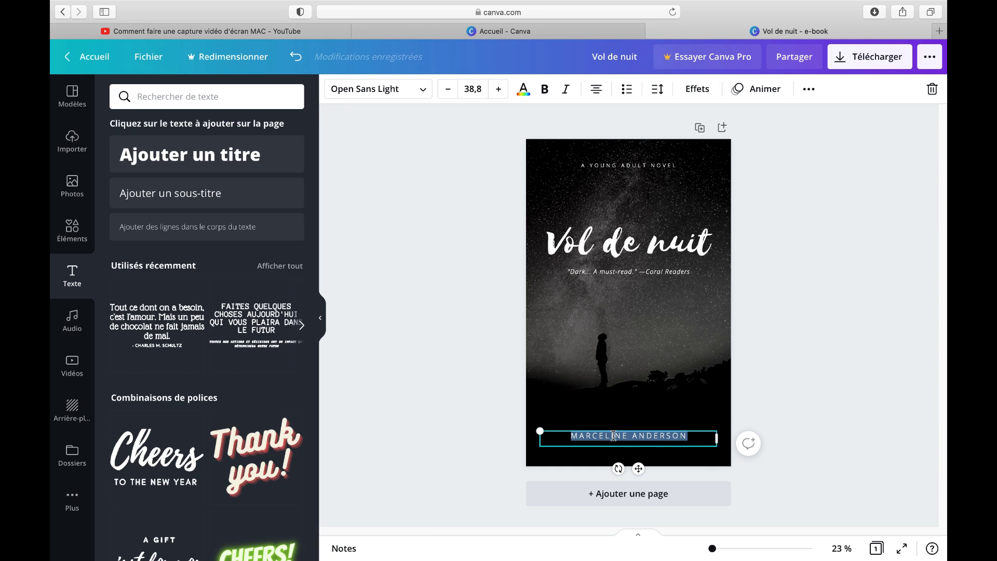
{"action": "key", "text": "BackSpace"}
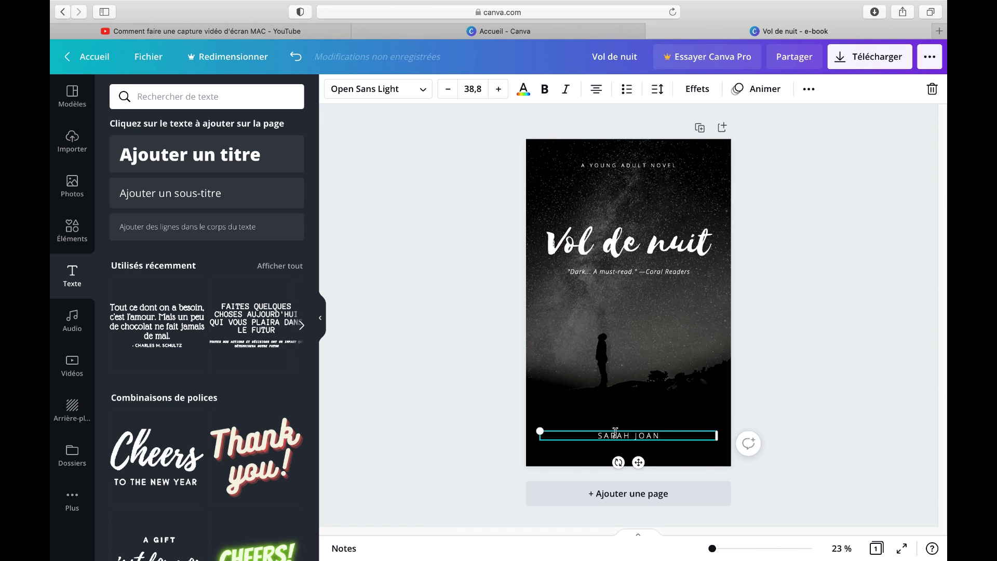
{"action": "left_click", "coordinate": [644, 341]}
Delete the 'A YOUNG ADULT NOVEL' top line text to make room for ÉDITION
{"action": "left_click", "coordinate": [630, 167]}
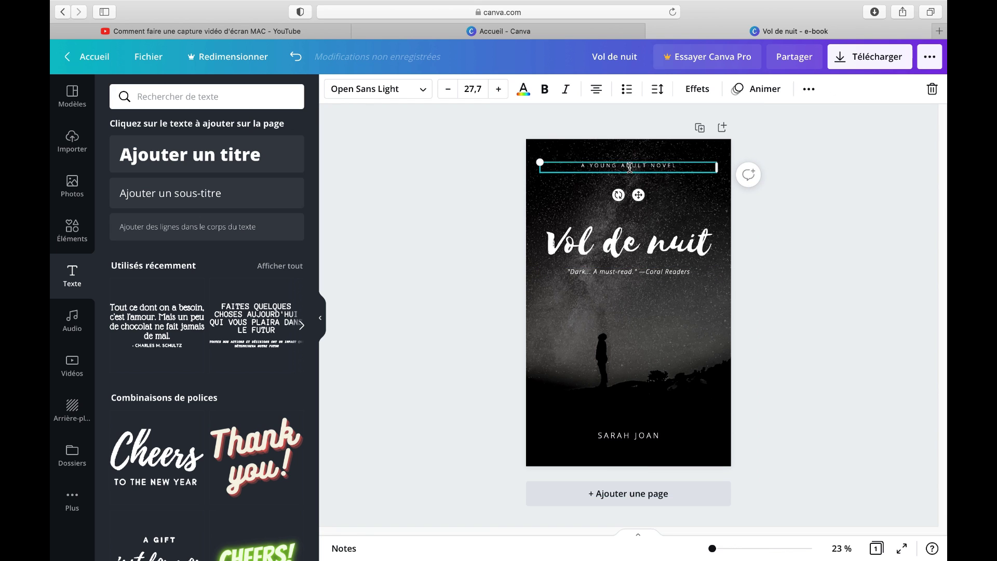
{"action": "left_click", "coordinate": [631, 167]}
{"action": "key", "text": "BackSpace"}
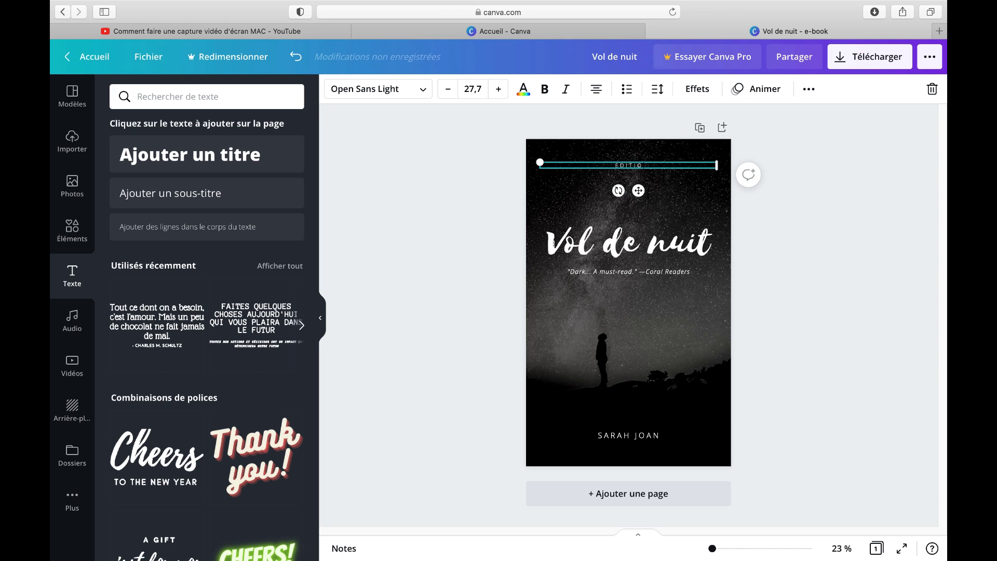
{"action": "left_click", "coordinate": [625, 275]}
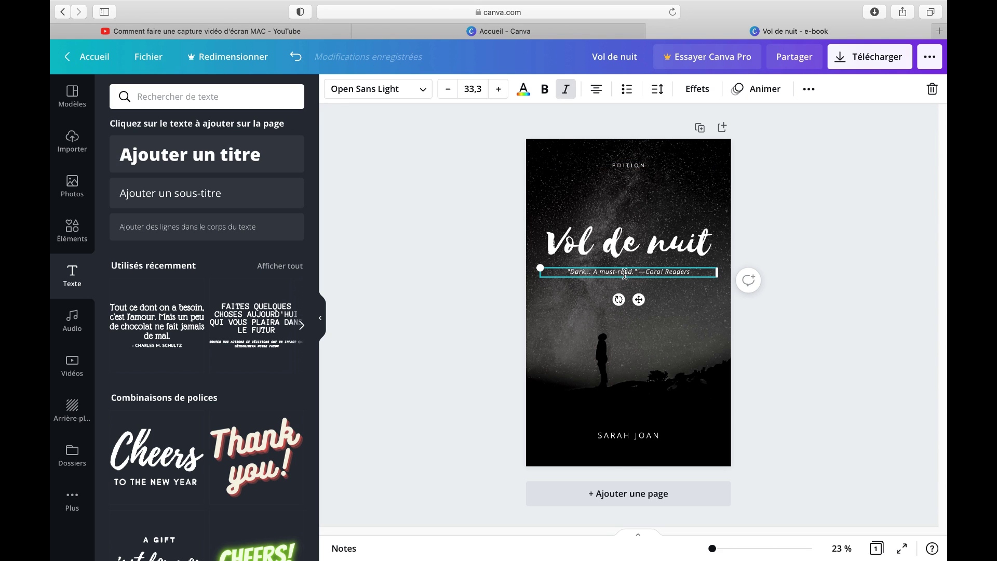
{"action": "left_click", "coordinate": [615, 440]}
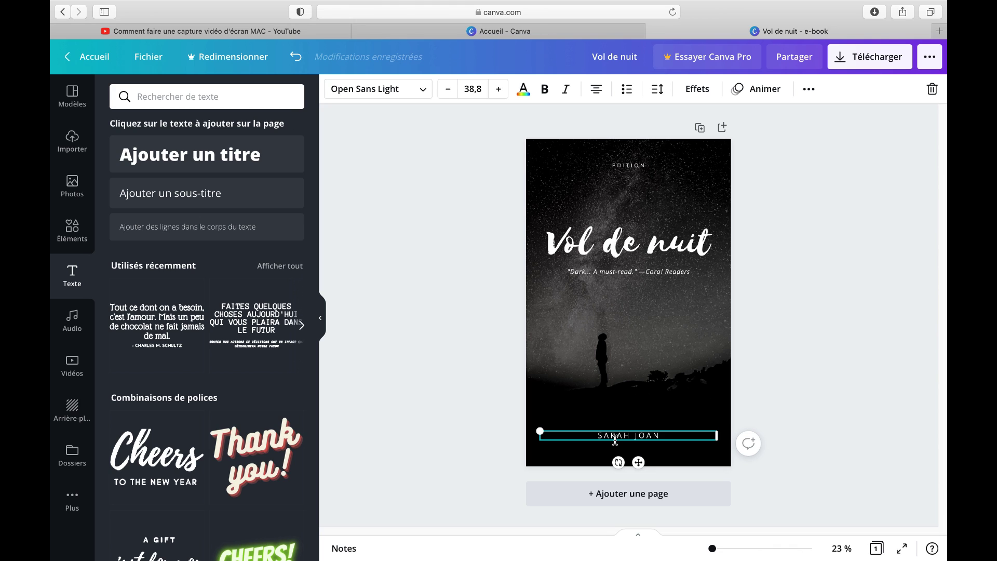
{"action": "triple_click", "coordinate": [615, 440]}
Set the whole reviewer quote in capital letters using the aA uppercase option
{"action": "triple_click", "coordinate": [609, 275]}
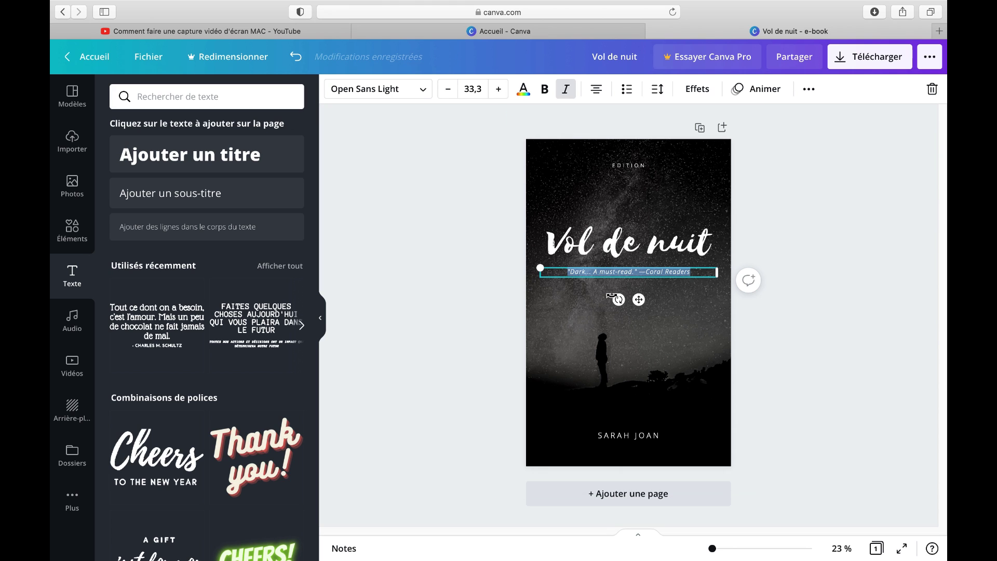
{"action": "left_click", "coordinate": [698, 94]}
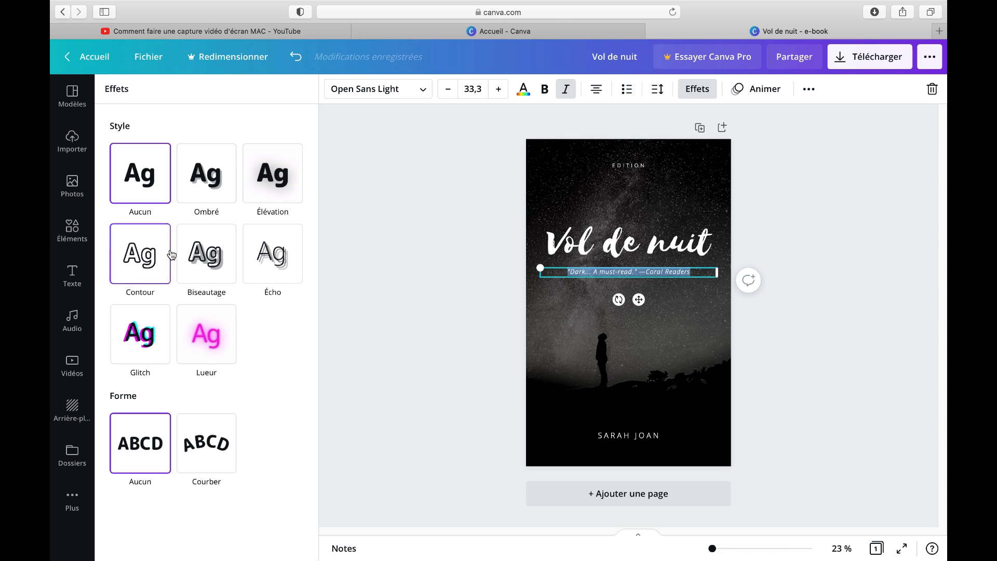
{"action": "left_click", "coordinate": [798, 94]}
{"action": "left_click", "coordinate": [618, 120]}
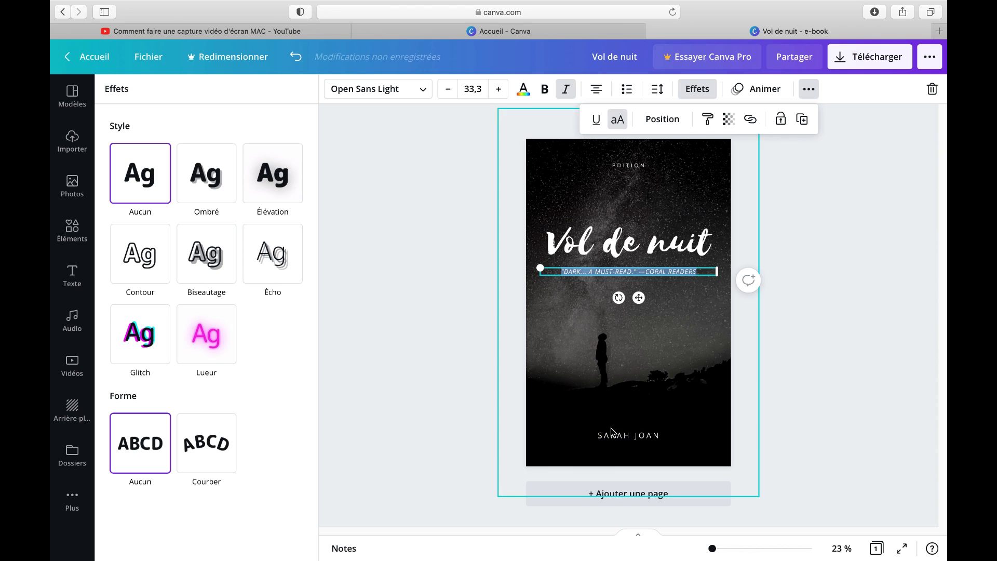
{"action": "left_click", "coordinate": [467, 394]}
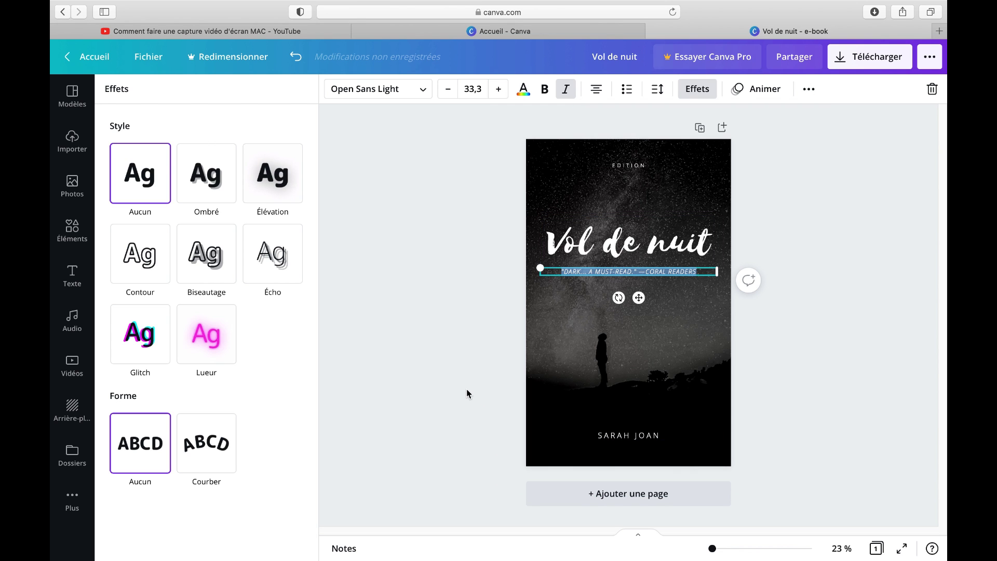
{"action": "left_click", "coordinate": [563, 374]}
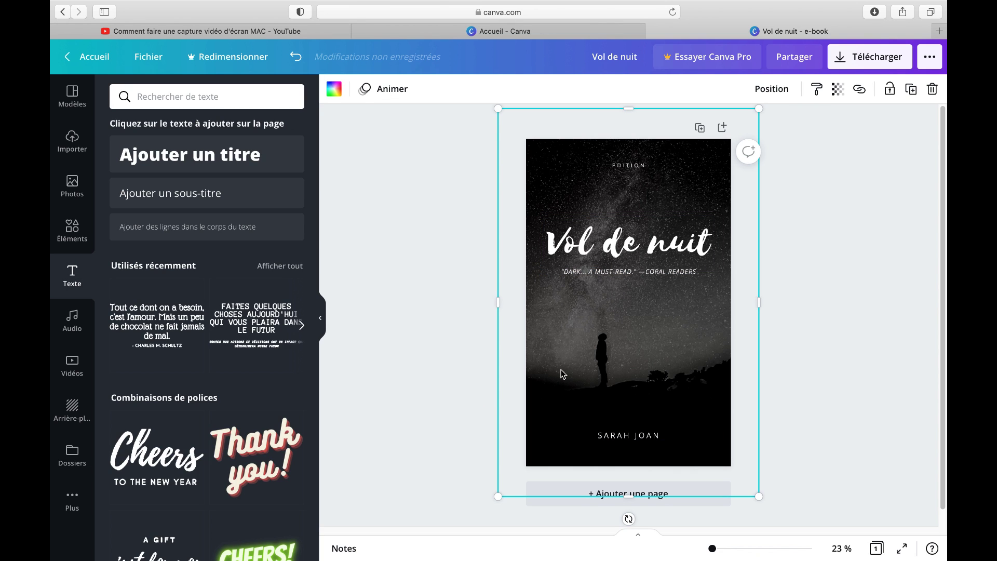
{"action": "left_click", "coordinate": [603, 240]}
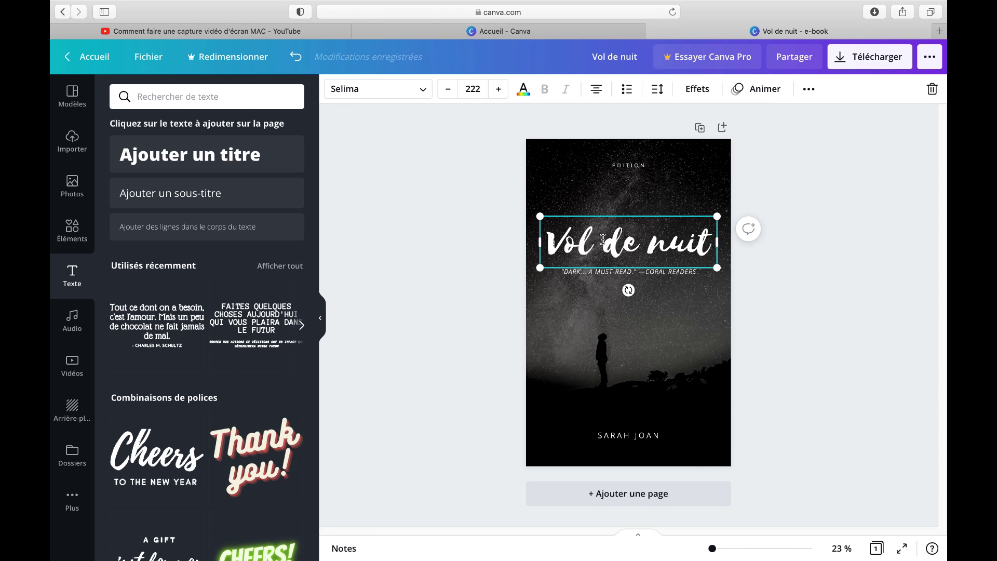
Try the Lovelo font on the title, then undo to keep the Selima script font
{"action": "triple_click", "coordinate": [603, 240]}
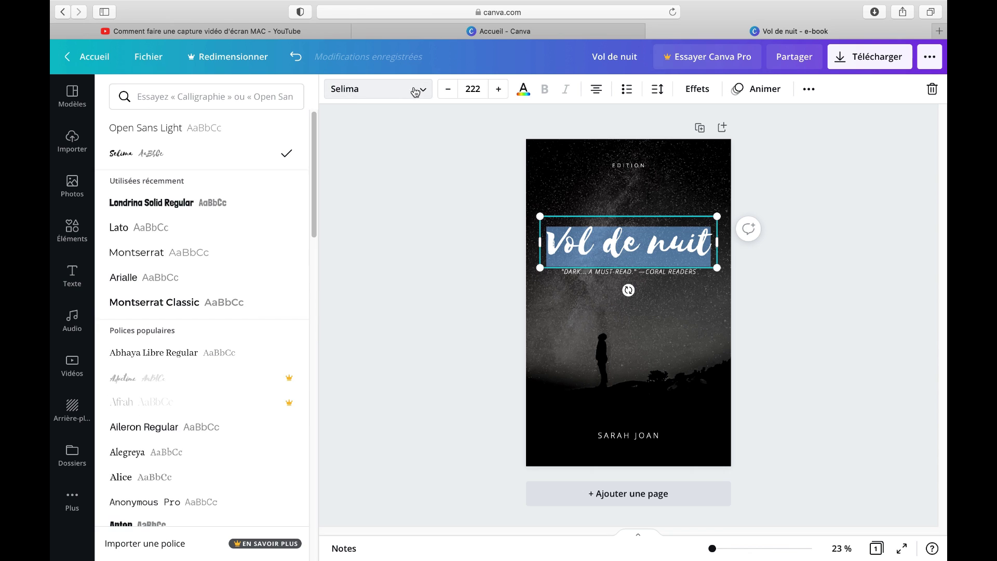
{"action": "scroll", "coordinate": [224, 225], "scroll_direction": "down", "scroll_amount": 4}
{"action": "scroll", "coordinate": [227, 225], "scroll_direction": "down", "scroll_amount": 10}
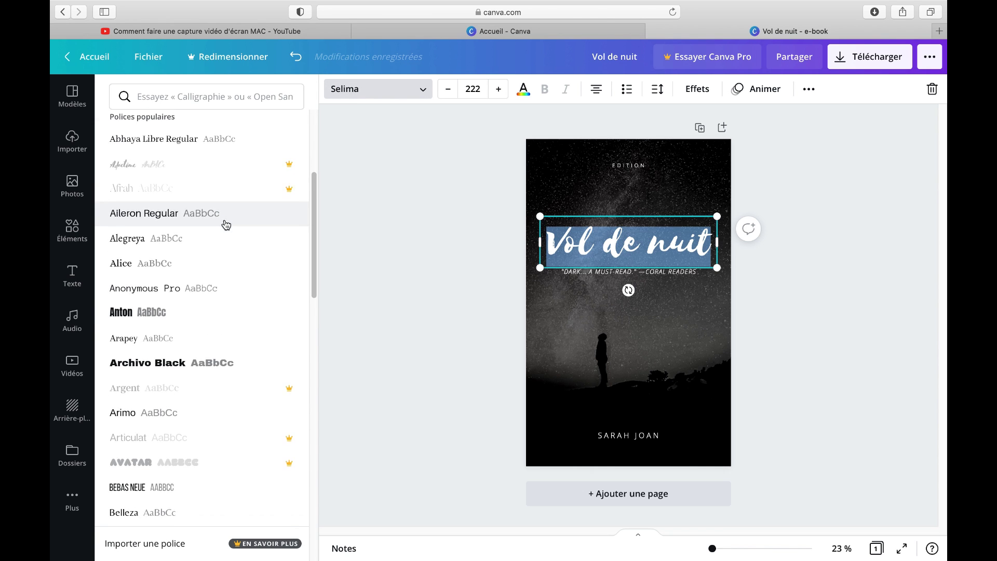
{"action": "scroll", "coordinate": [228, 229], "scroll_direction": "down", "scroll_amount": 10}
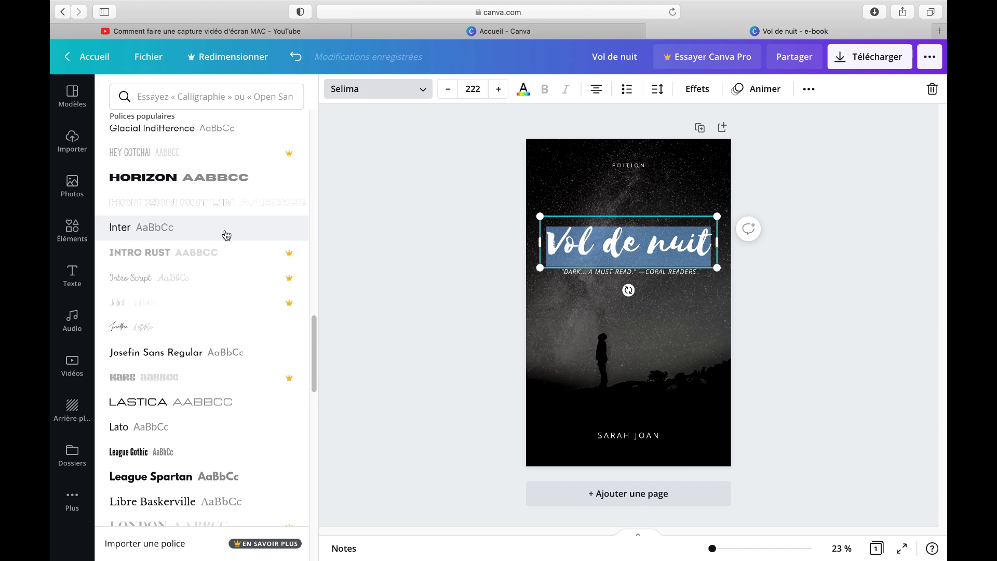
{"action": "scroll", "coordinate": [227, 235], "scroll_direction": "down", "scroll_amount": 10}
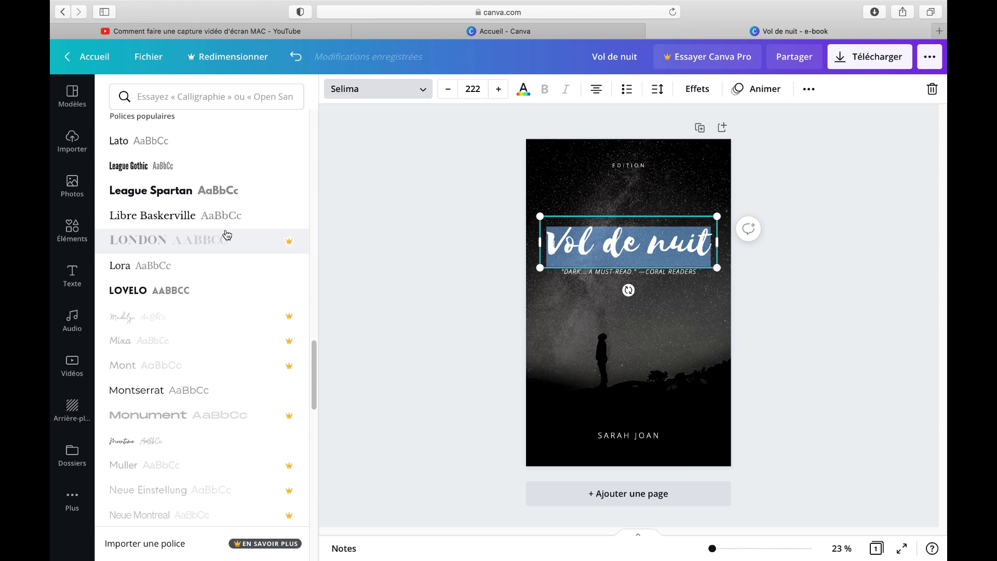
{"action": "left_click", "coordinate": [212, 287]}
{"action": "key", "text": "super+z"}
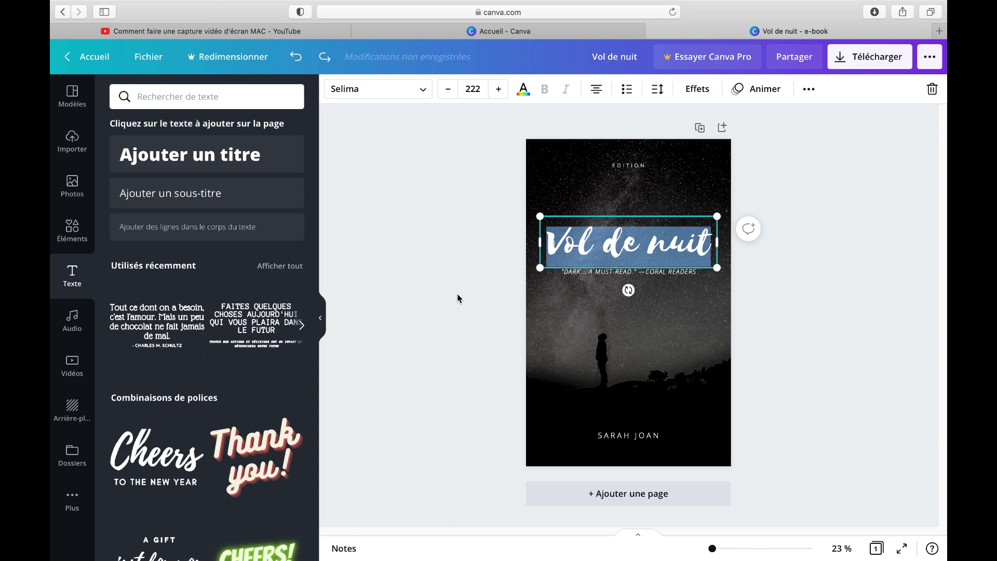
{"action": "left_click", "coordinate": [457, 298]}
{"action": "left_click", "coordinate": [571, 316]}
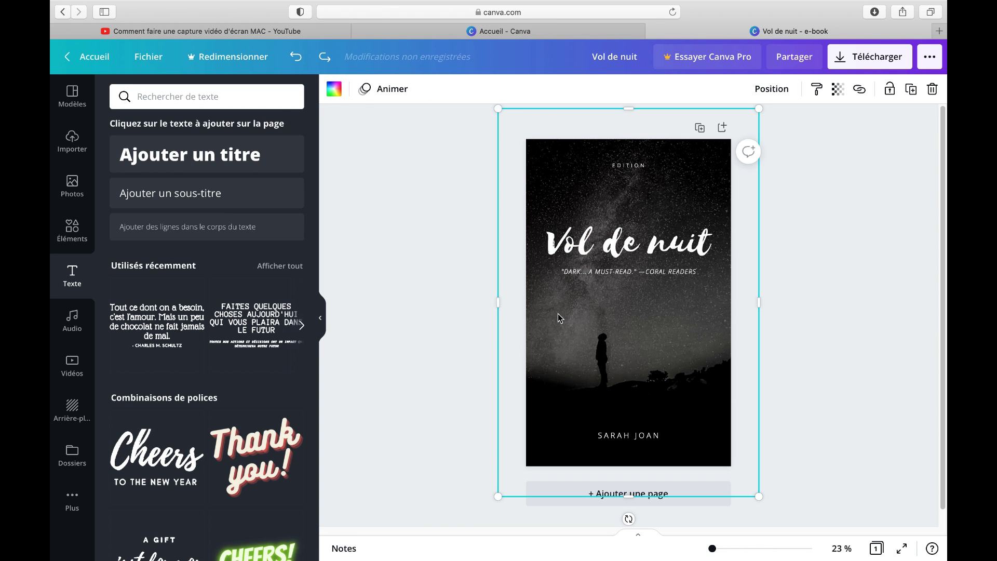
Drag a night photo from the Photos library onto the cover, then select the review quote
{"action": "left_click", "coordinate": [85, 186]}
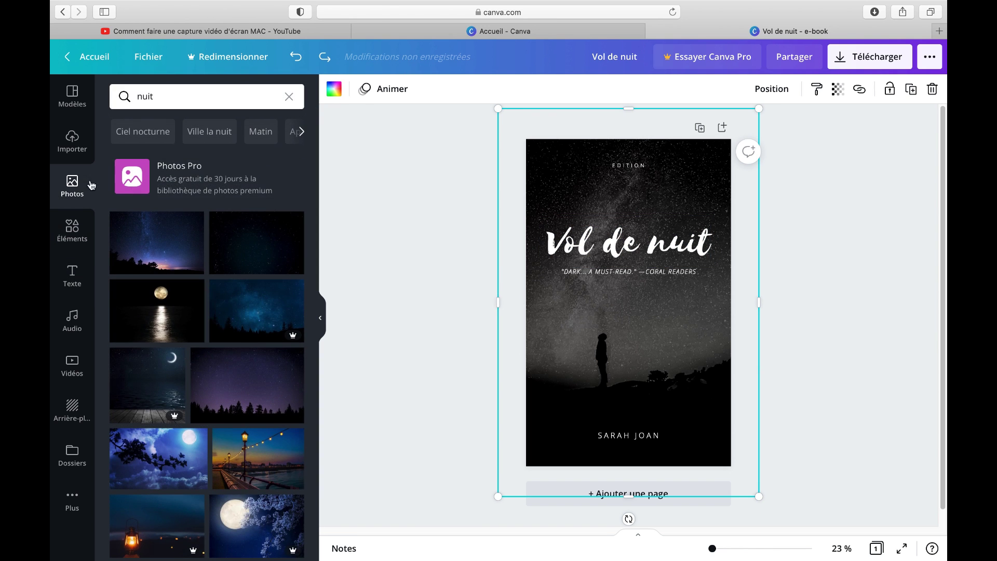
{"action": "left_click_drag", "start_coordinate": [161, 246], "coordinate": [563, 313]}
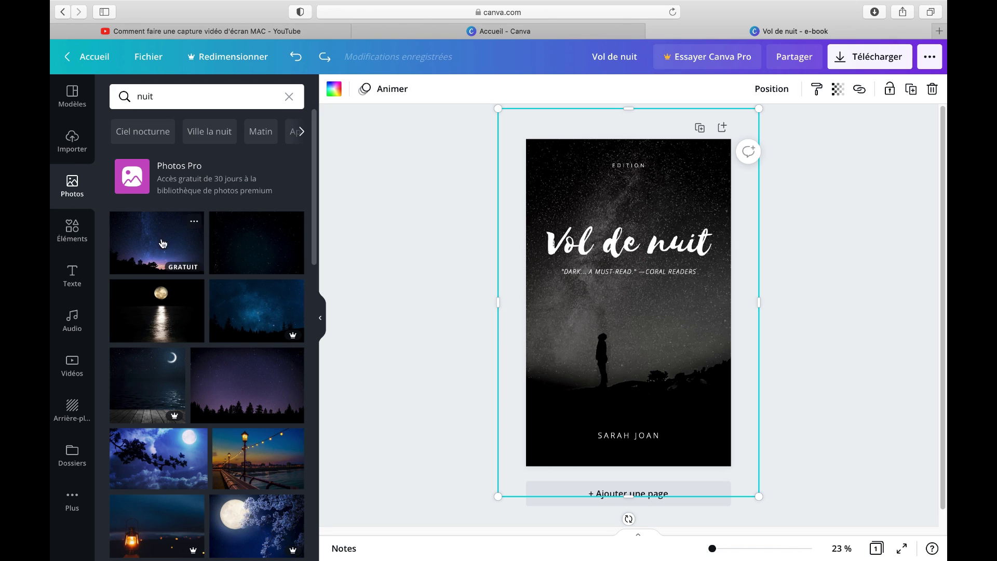
{"action": "left_click", "coordinate": [569, 242]}
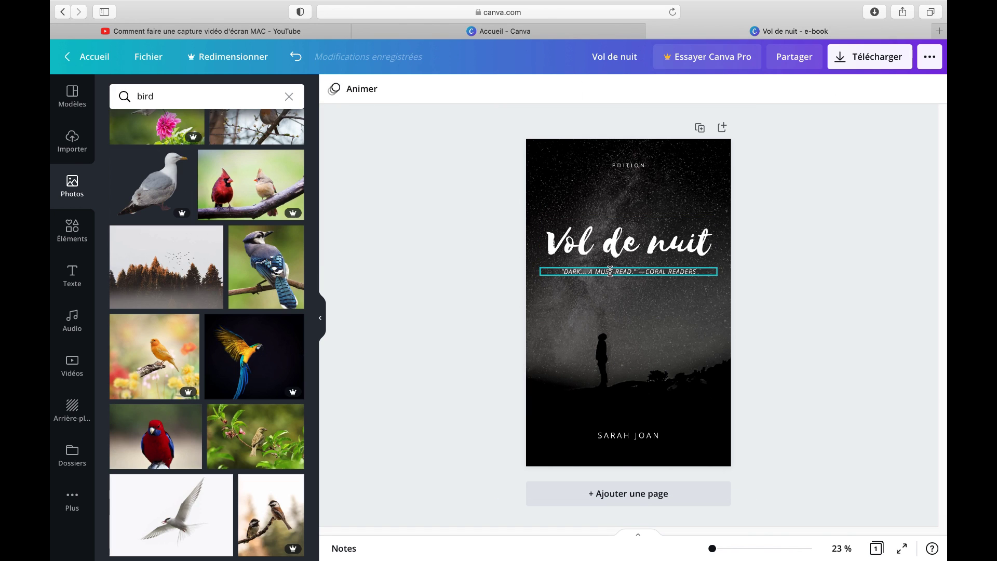
{"action": "double_click", "coordinate": [610, 272]}
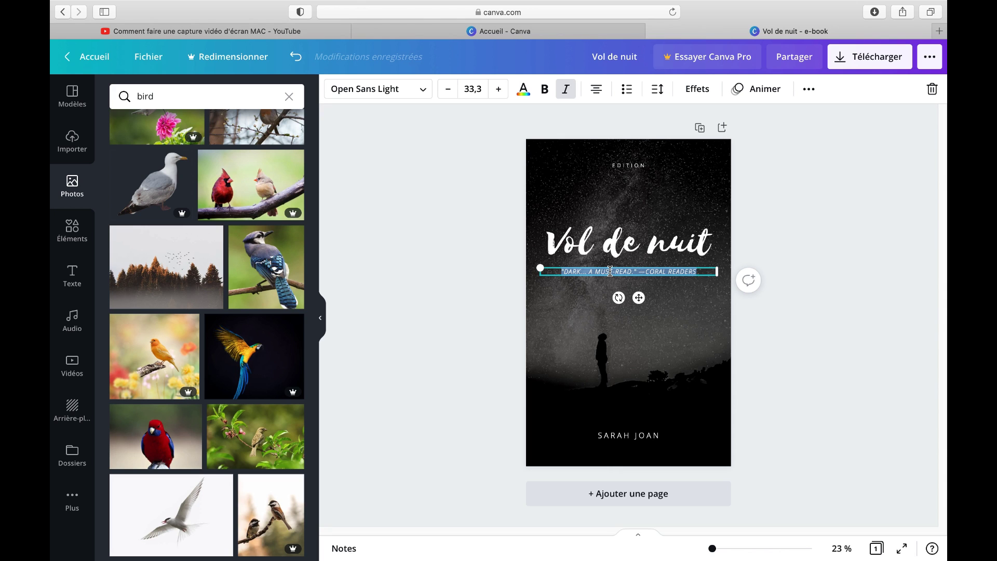
Replace the quote with the subtitle 'Aube de vie', with uppercase turned off
{"action": "key", "text": "BackSpace"}
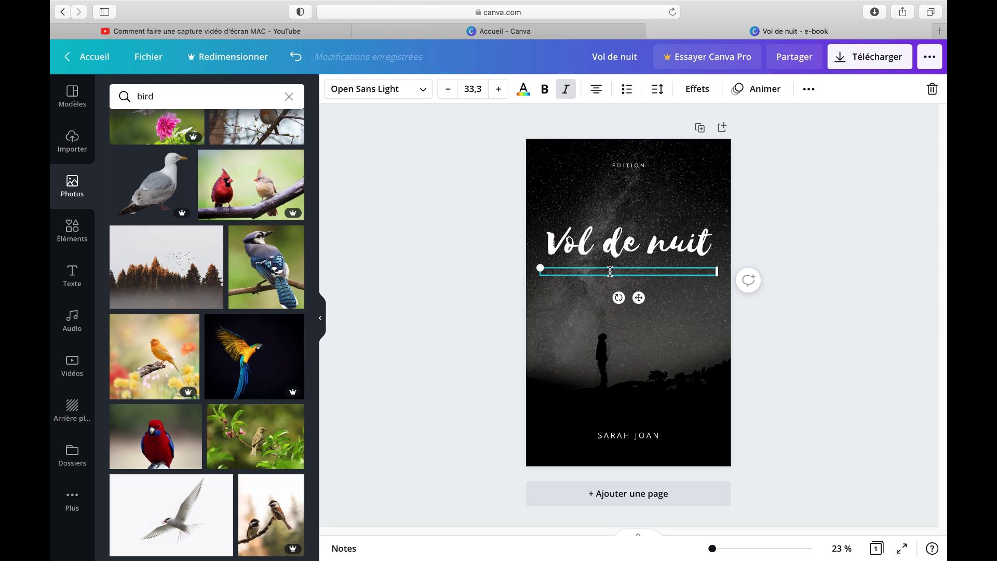
{"action": "type", "text": "AUBE DEVI"}
{"action": "key", "text": "BackSpace"}
{"action": "key", "text": "BackSpace"}
{"action": "type", "text": "VIE"}
{"action": "left_click_drag", "start_coordinate": [671, 273], "coordinate": [597, 273]}
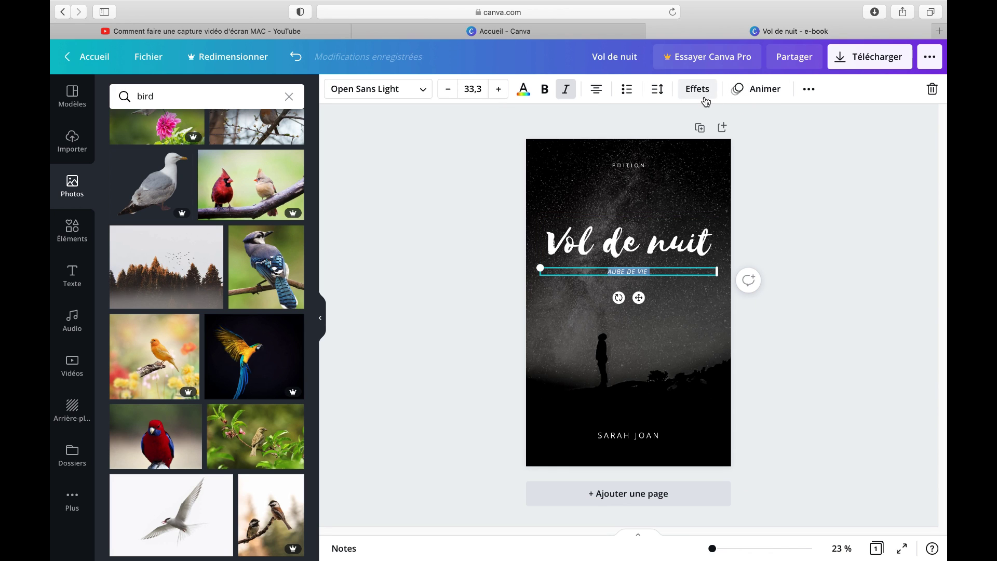
{"action": "left_click", "coordinate": [813, 94]}
{"action": "left_click", "coordinate": [618, 120]}
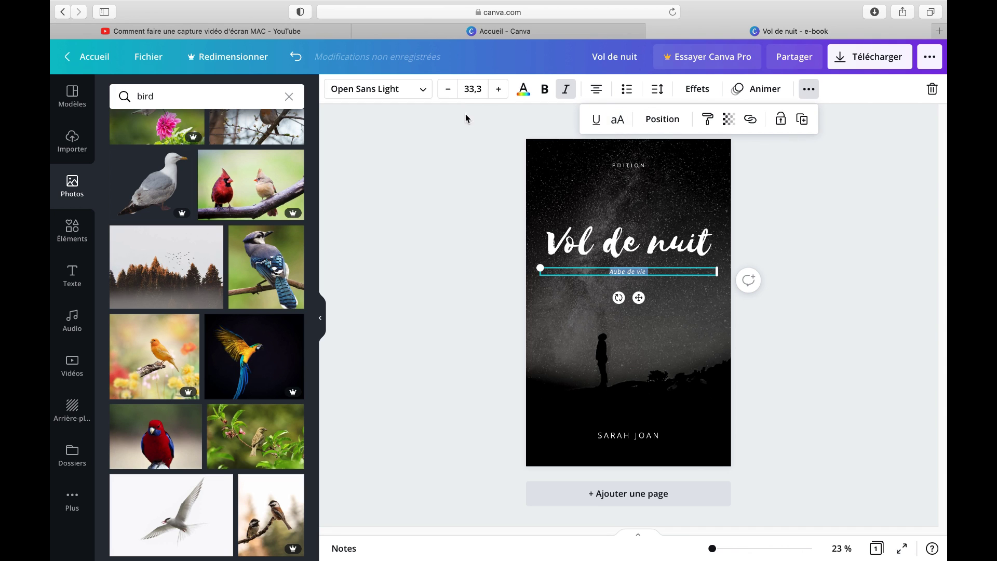
Enlarge the italic 'Aube de vie' subtitle font step by step to 83.3
{"action": "left_click", "coordinate": [498, 92]}
{"action": "left_click", "coordinate": [499, 92]}
{"action": "left_click", "coordinate": [499, 93]}
{"action": "left_click", "coordinate": [499, 93]}
{"action": "left_click", "coordinate": [499, 92]}
{"action": "left_click", "coordinate": [499, 92]}
{"action": "left_click", "coordinate": [499, 93]}
{"action": "left_click", "coordinate": [499, 92]}
{"action": "left_click", "coordinate": [499, 94]}
{"action": "left_click", "coordinate": [499, 94]}
{"action": "left_click", "coordinate": [499, 93]}
{"action": "left_click", "coordinate": [499, 94]}
{"action": "left_click", "coordinate": [499, 94]}
{"action": "left_click", "coordinate": [500, 93]}
{"action": "left_click", "coordinate": [500, 93]}
{"action": "left_click", "coordinate": [500, 93]}
{"action": "left_click", "coordinate": [500, 94]}
{"action": "left_click", "coordinate": [500, 94]}
{"action": "left_click", "coordinate": [499, 94]}
{"action": "left_click", "coordinate": [503, 92]}
{"action": "left_click", "coordinate": [503, 92]}
{"action": "left_click", "coordinate": [503, 93]}
{"action": "left_click", "coordinate": [502, 93]}
{"action": "left_click", "coordinate": [503, 92]}
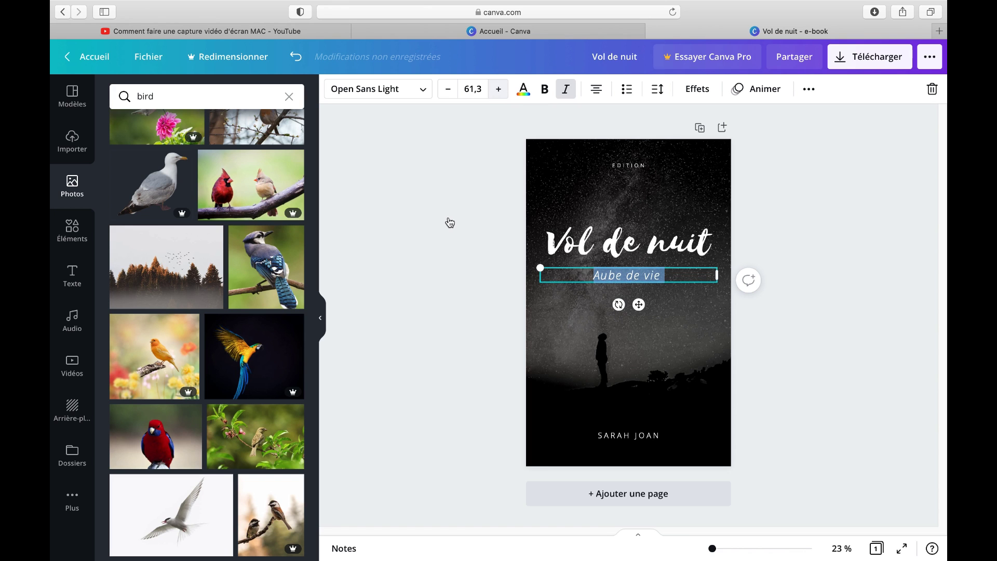
{"action": "key", "text": "super+shift+period"}
{"action": "key", "text": "super+shift+period"}
{"action": "key", "text": "super+shift+period"}
{"action": "key", "text": "super+shift+period"}
{"action": "key", "text": "super+shift+period"}
{"action": "key", "text": "super+shift+period"}
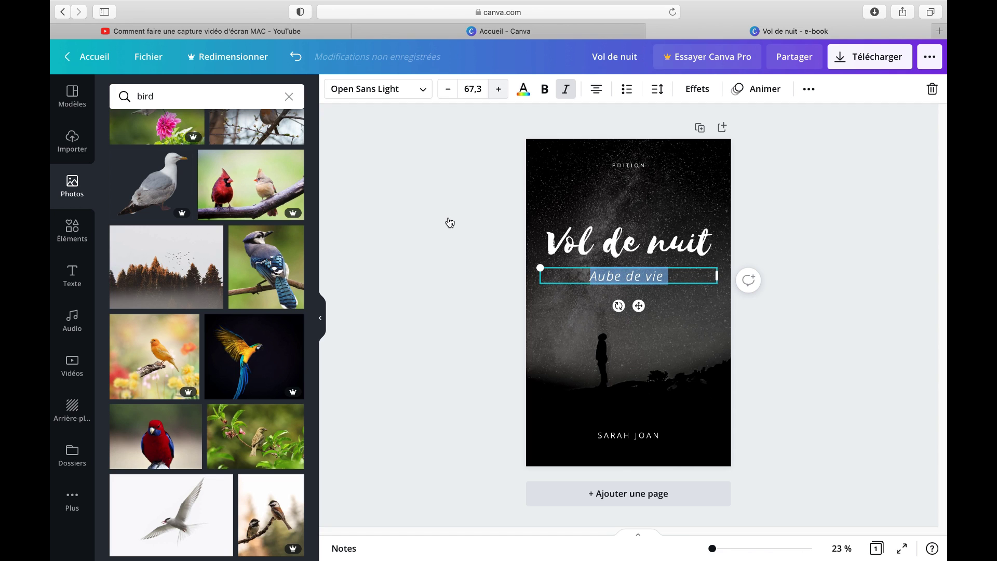
{"action": "key", "text": "super+shift+period"}
{"action": "key", "text": "super+shift+period"}
{"action": "key", "text": "super+shift+period"}
{"action": "key", "text": "super+shift+period"}
{"action": "key", "text": "super+shift+period"}
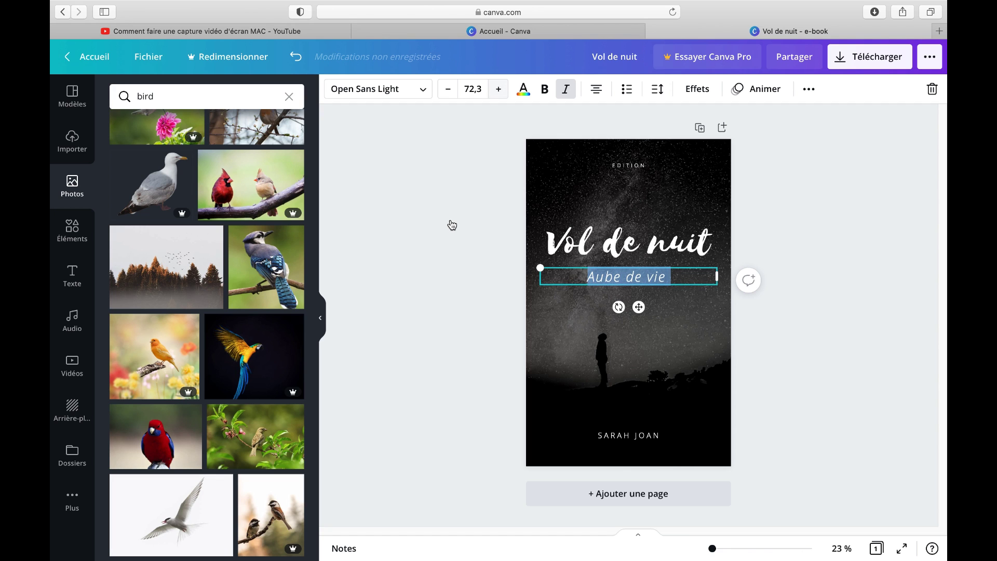
{"action": "key", "text": "super+shift+period"}
{"action": "key", "text": "super+shift+period"}
{"action": "key", "text": "super+shift+period"}
{"action": "key", "text": "super+shift+period"}
{"action": "key", "text": "super+shift+period"}
{"action": "key", "text": "super+shift+period"}
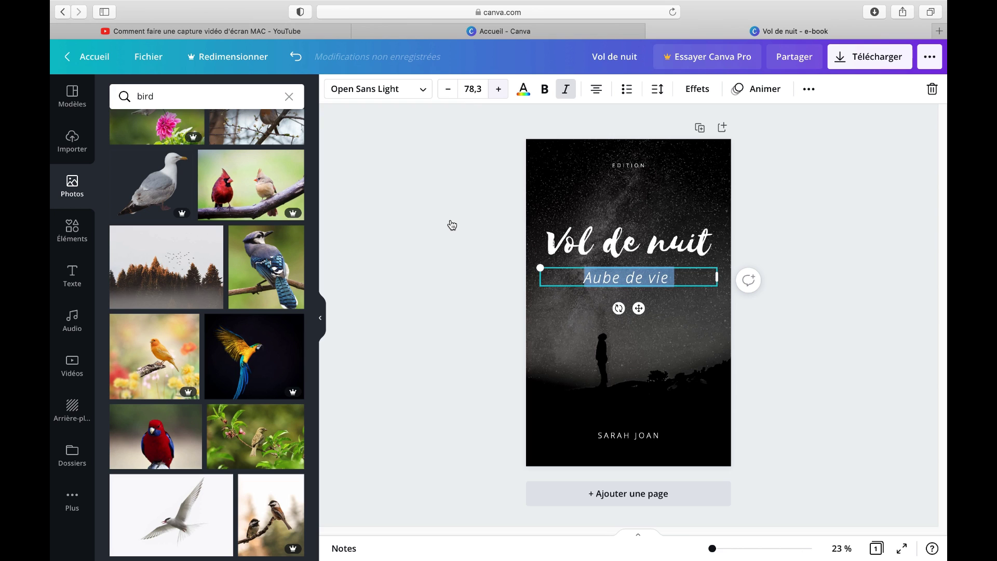
{"action": "key", "text": "super+shift+period"}
{"action": "key", "text": "super+shift+period"}
{"action": "key", "text": "super+shift+period"}
{"action": "key", "text": "super+shift+period"}
{"action": "key", "text": "super+shift+period"}
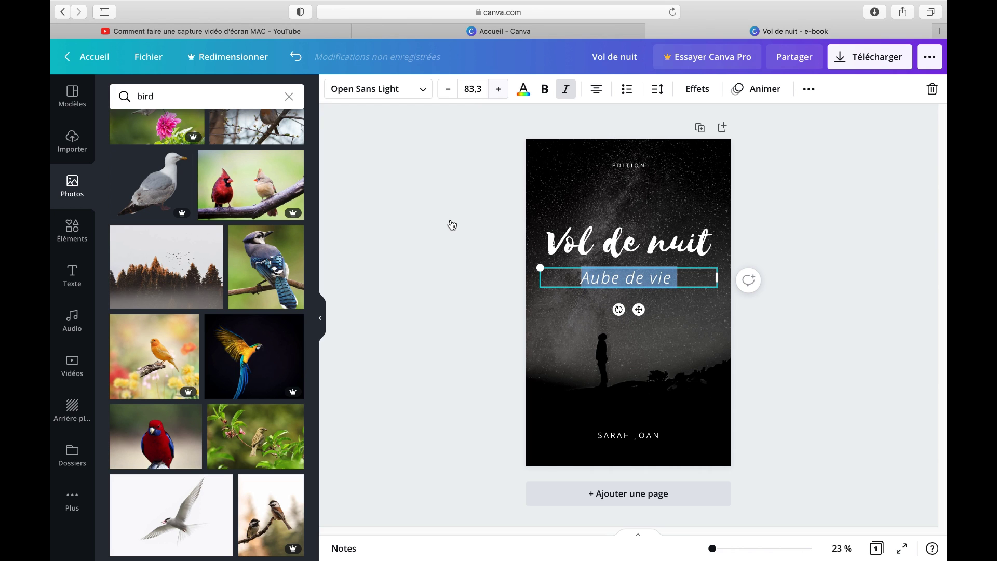
{"action": "key", "text": "super+shift+period"}
{"action": "left_click", "coordinate": [451, 224]}
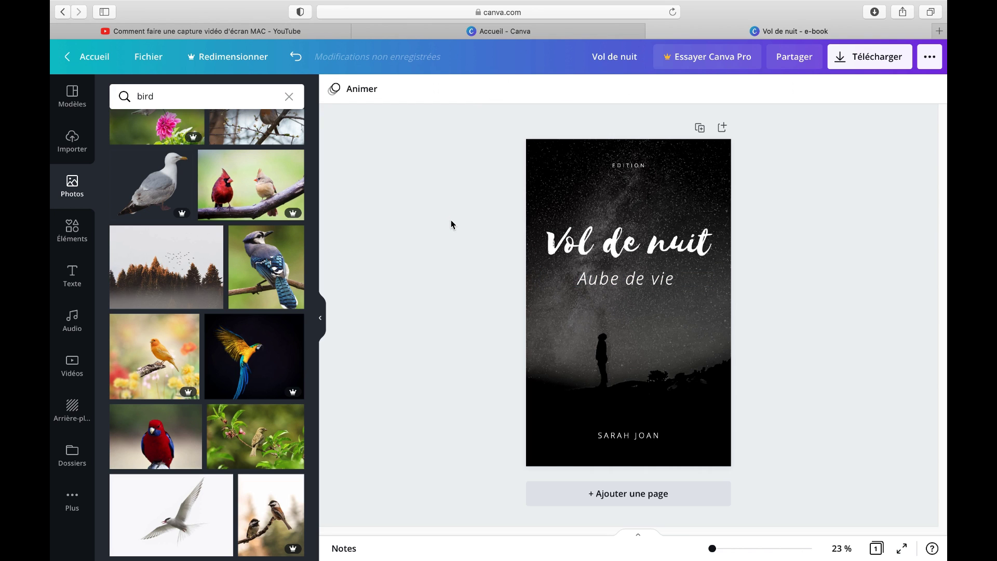
Resize and centre the subtitle box, and move the title and subtitle higher
{"action": "left_click", "coordinate": [613, 277]}
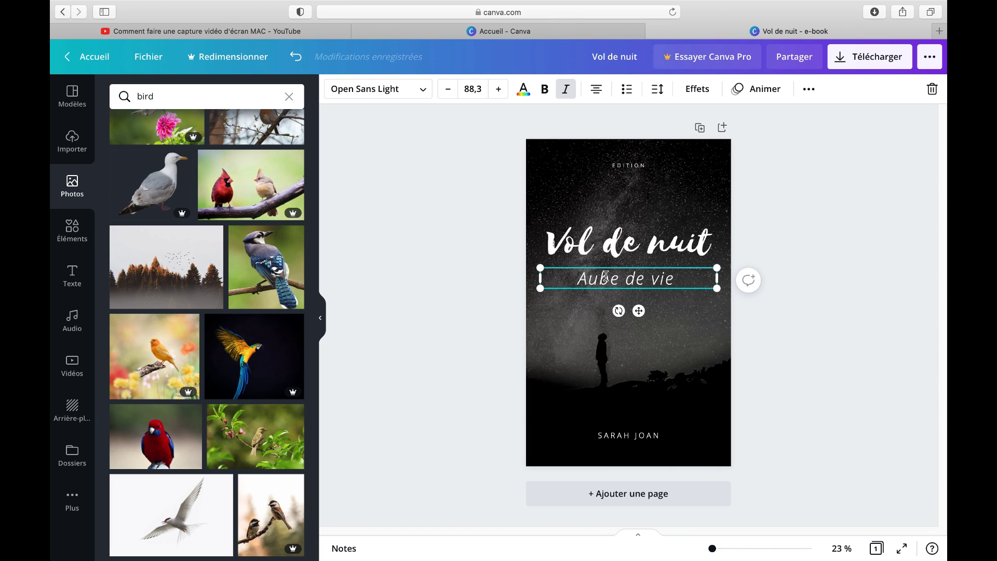
{"action": "left_click_drag", "start_coordinate": [715, 289], "coordinate": [660, 282]}
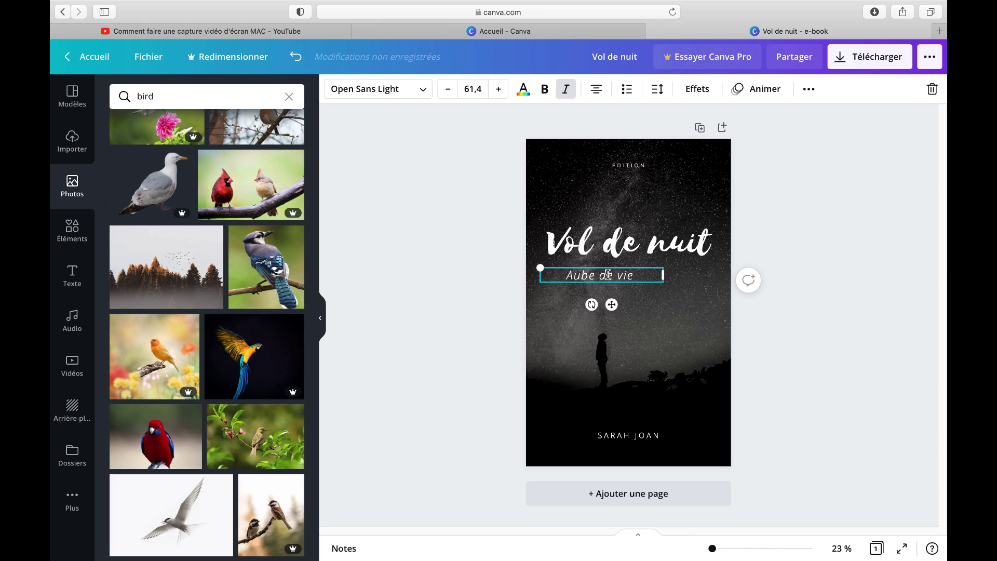
{"action": "left_click_drag", "start_coordinate": [611, 305], "coordinate": [639, 307]}
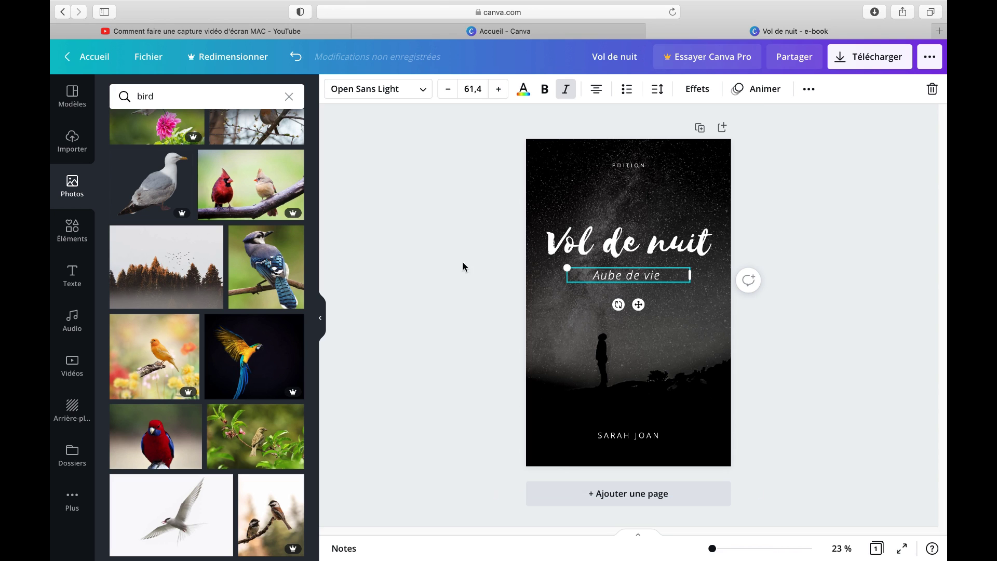
{"action": "left_click_drag", "start_coordinate": [599, 261], "coordinate": [600, 216]}
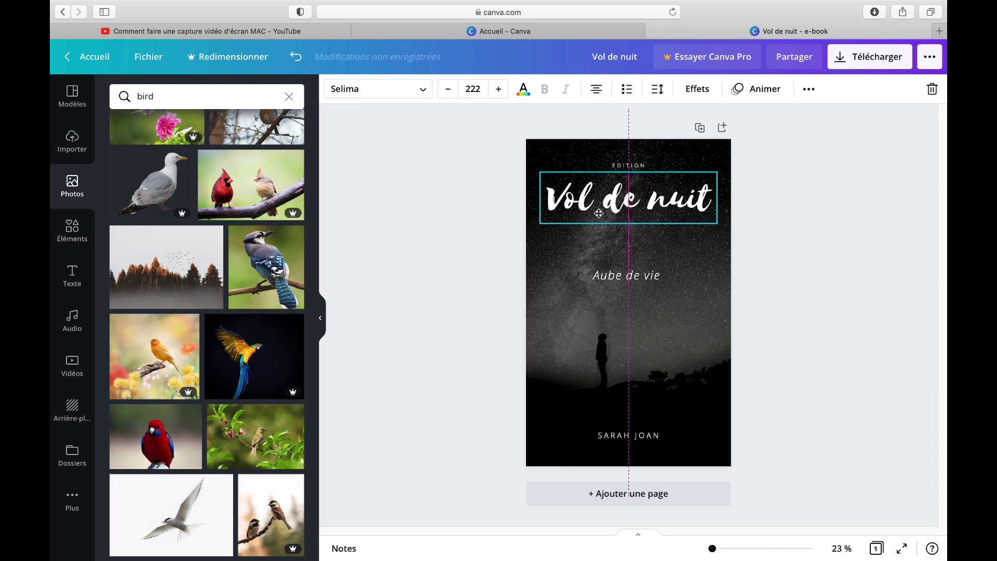
{"action": "left_click", "coordinate": [621, 274]}
{"action": "left_click_drag", "start_coordinate": [638, 305], "coordinate": [644, 265]}
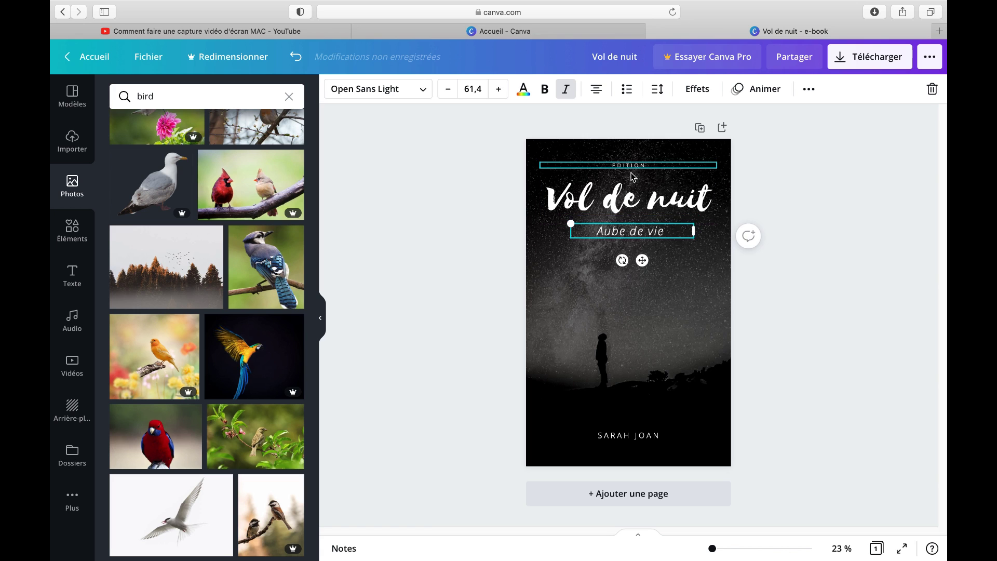
Append 'ALBIN MICHEL' to the top line so it reads EDITION ALBIN MICHEL
{"action": "left_click", "coordinate": [648, 165]}
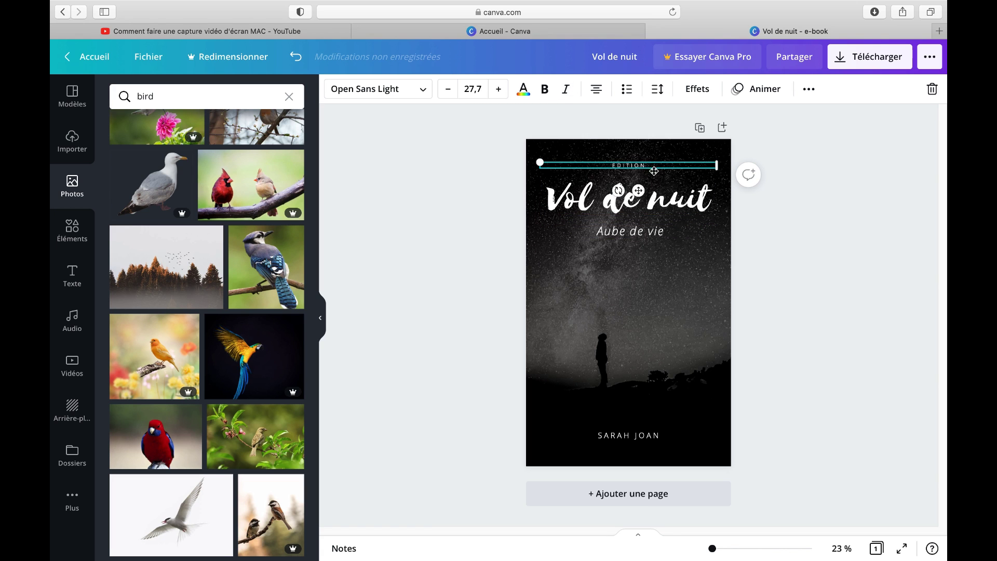
{"action": "type", "text": "ALBIN"}
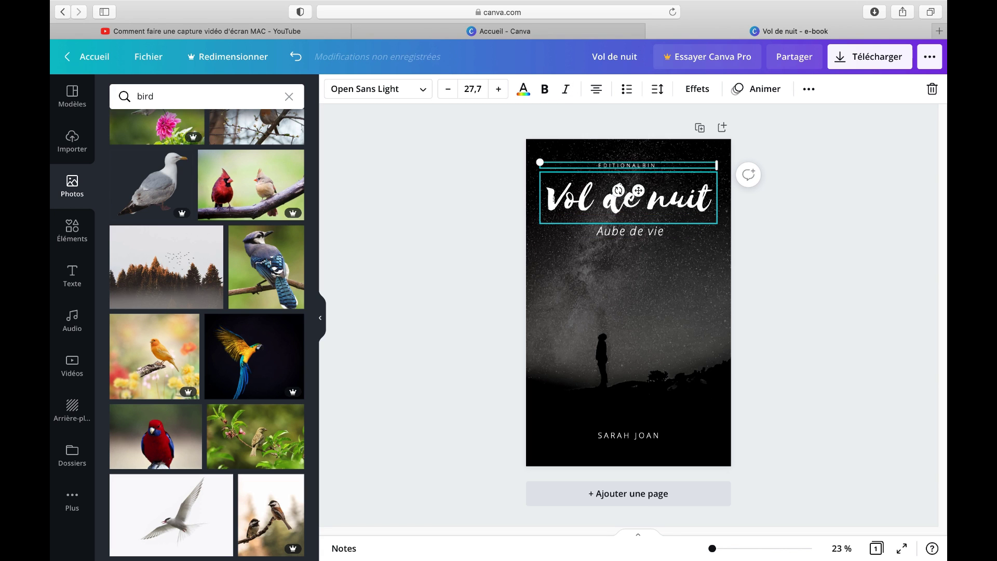
{"action": "type", "text": " MICHEL"}
{"action": "left_click", "coordinate": [648, 312]}
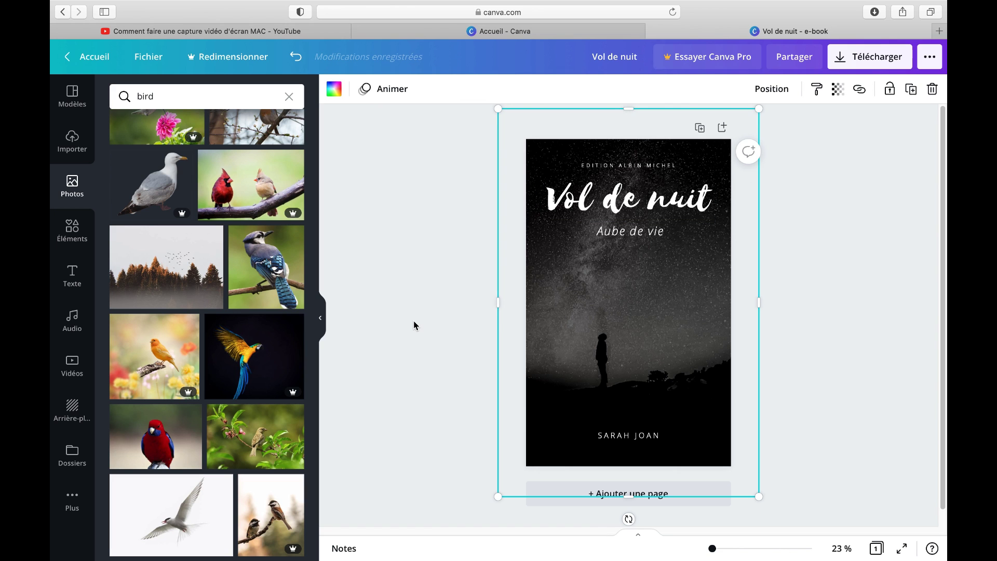
{"action": "left_click", "coordinate": [412, 323]}
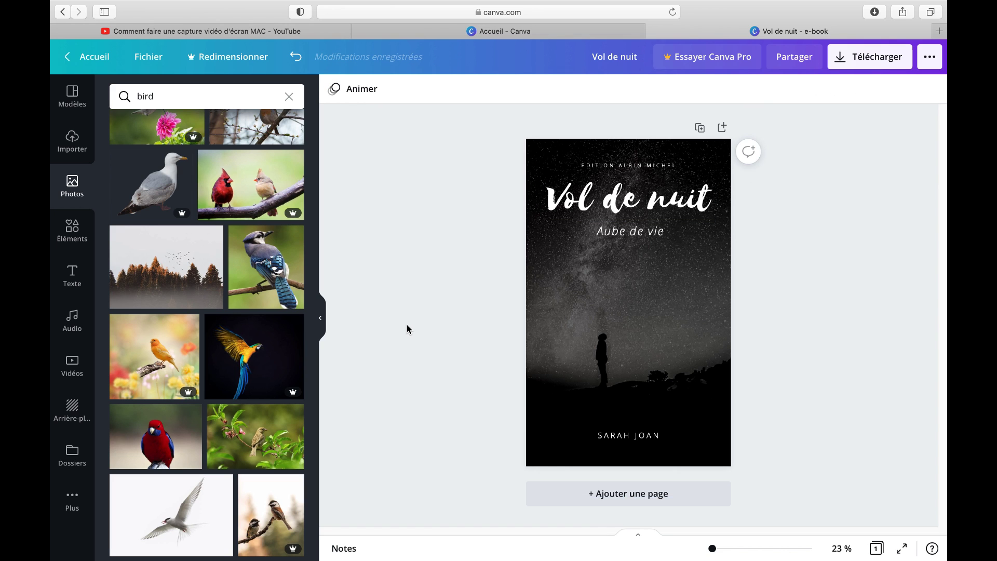
{"action": "left_click", "coordinate": [563, 207]}
{"action": "left_click", "coordinate": [523, 89]}
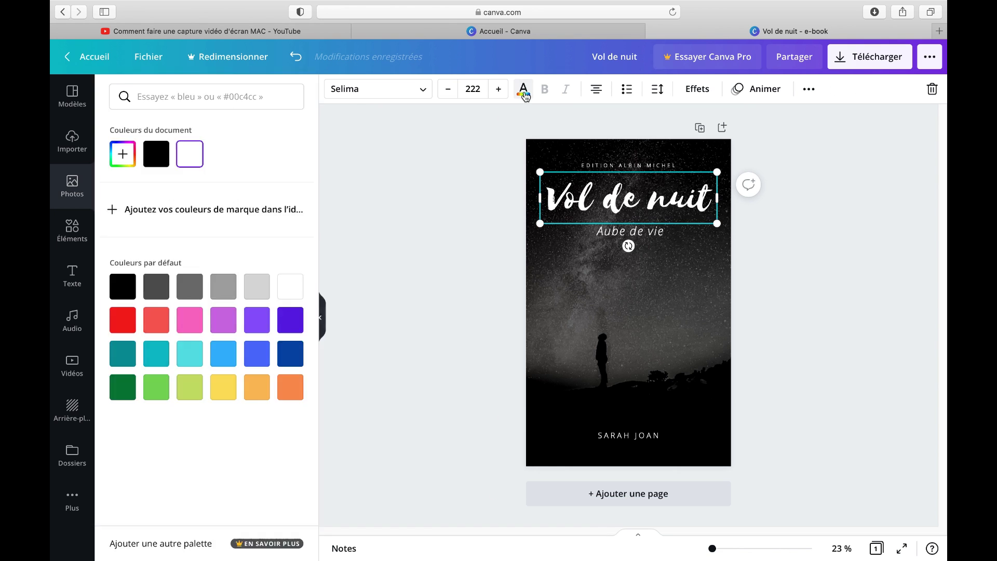
{"action": "left_click", "coordinate": [223, 364]}
{"action": "left_click", "coordinate": [156, 357]}
{"action": "left_click", "coordinate": [180, 361]}
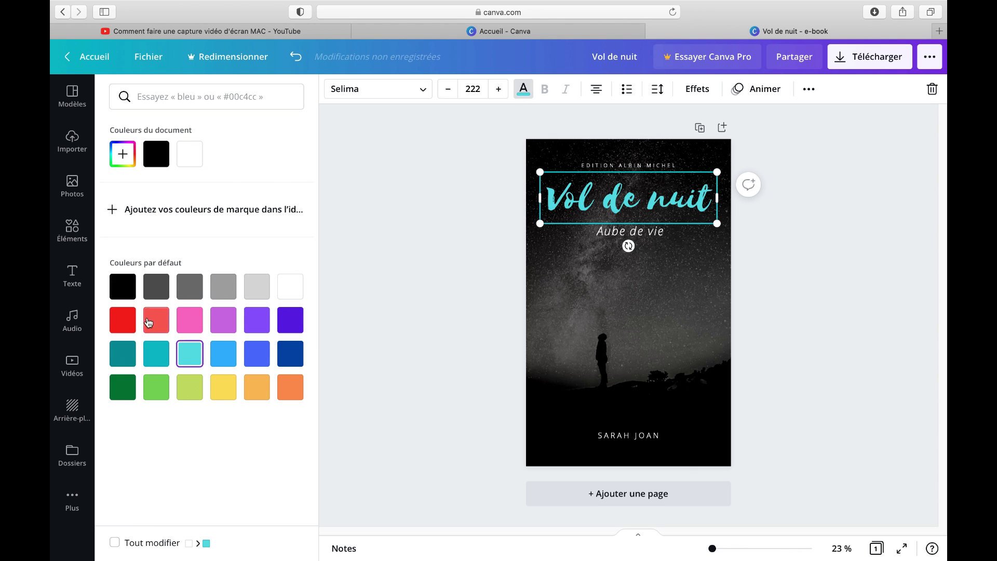
{"action": "left_click", "coordinate": [125, 319]}
{"action": "left_click", "coordinate": [156, 321]}
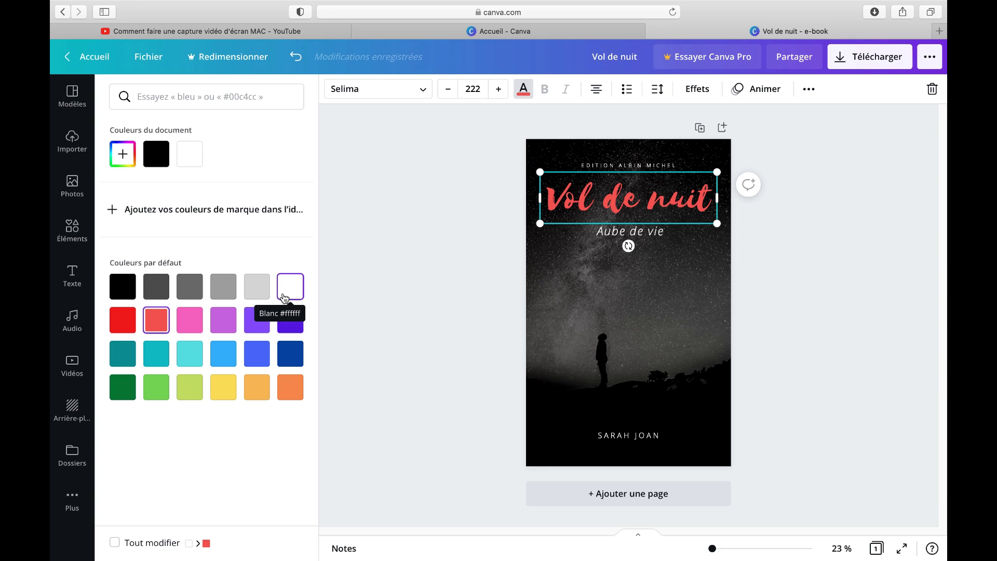
{"action": "left_click", "coordinate": [284, 297]}
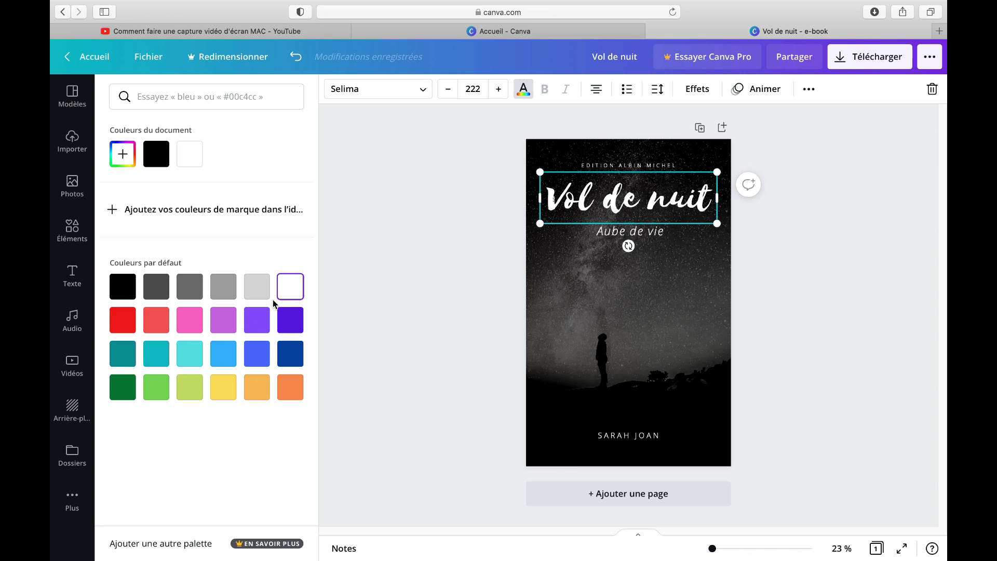
{"action": "left_click", "coordinate": [406, 250]}
{"action": "left_click", "coordinate": [406, 250]}
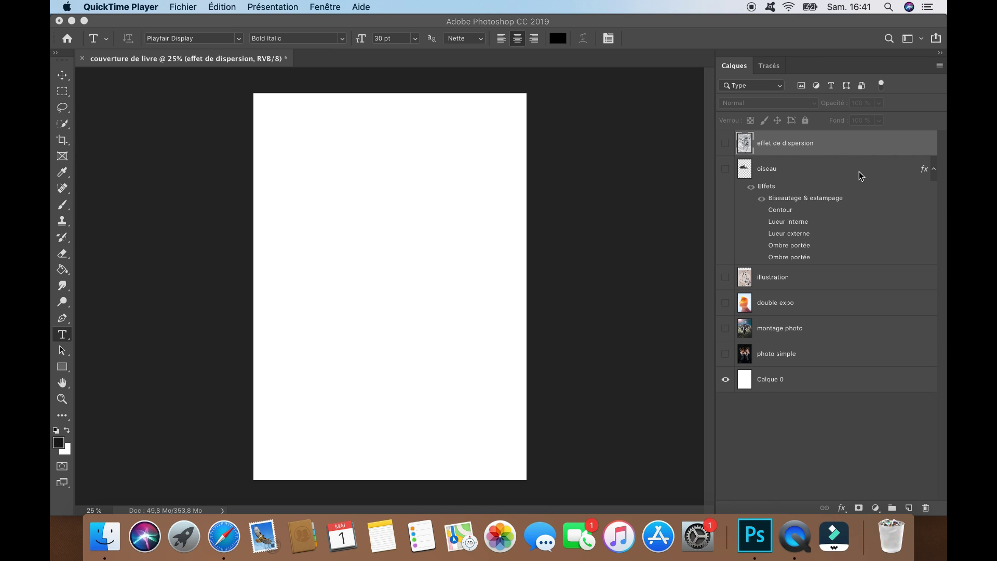
Add a horizontal text layer reading 'Val de nuit' in place of the placeholder
{"action": "left_click", "coordinate": [62, 336]}
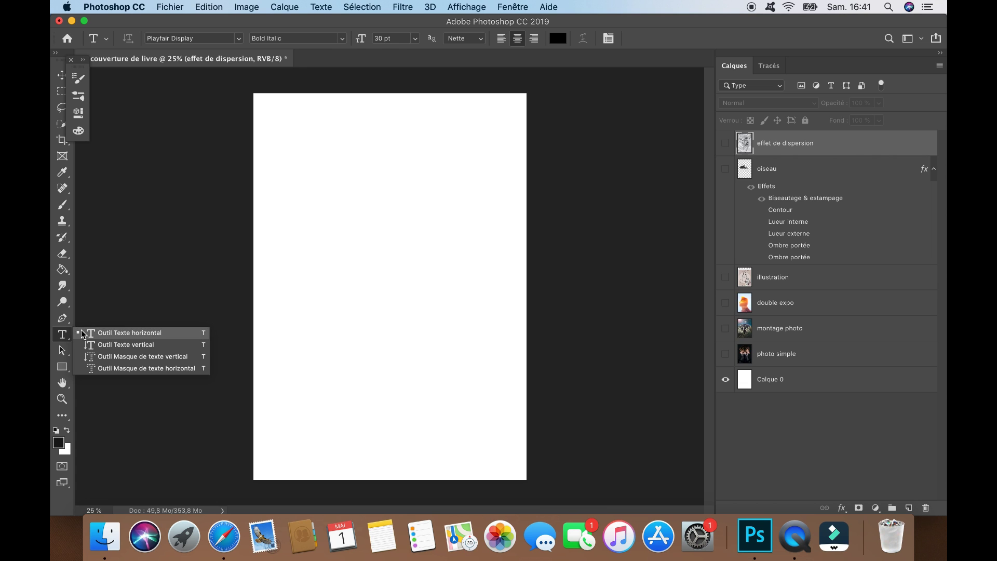
{"action": "left_click", "coordinate": [83, 333]}
{"action": "left_click", "coordinate": [340, 260]}
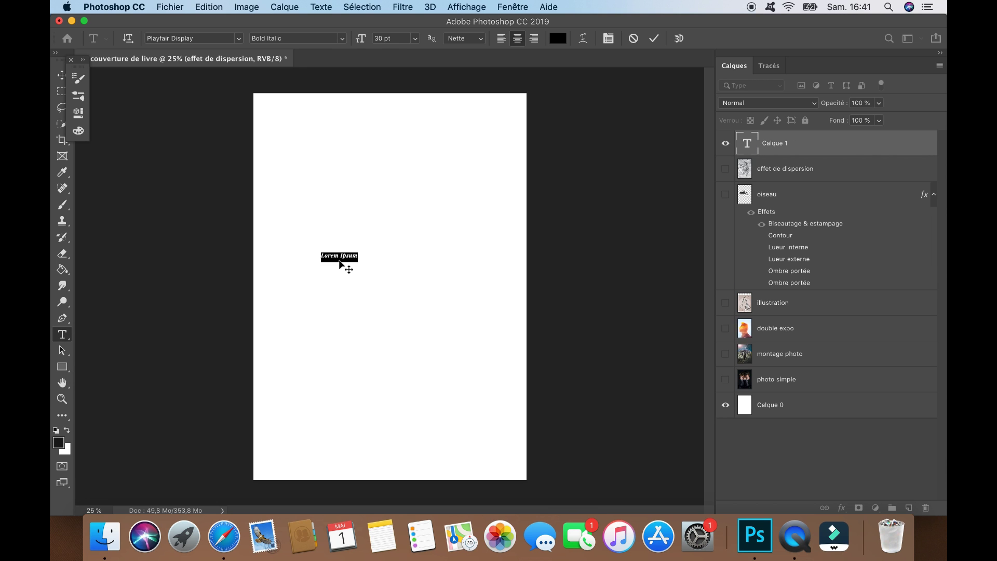
{"action": "key", "text": "BackSpace"}
{"action": "type", "text": "Val de nuit"}
Scale up the title text with Free Transform and commit the new size
{"action": "left_click", "coordinate": [199, 6]}
{"action": "left_click", "coordinate": [229, 280]}
{"action": "left_click_drag", "start_coordinate": [364, 251], "coordinate": [496, 224]}
{"action": "left_click_drag", "start_coordinate": [323, 225], "coordinate": [285, 213]}
{"action": "key", "text": "Return"}
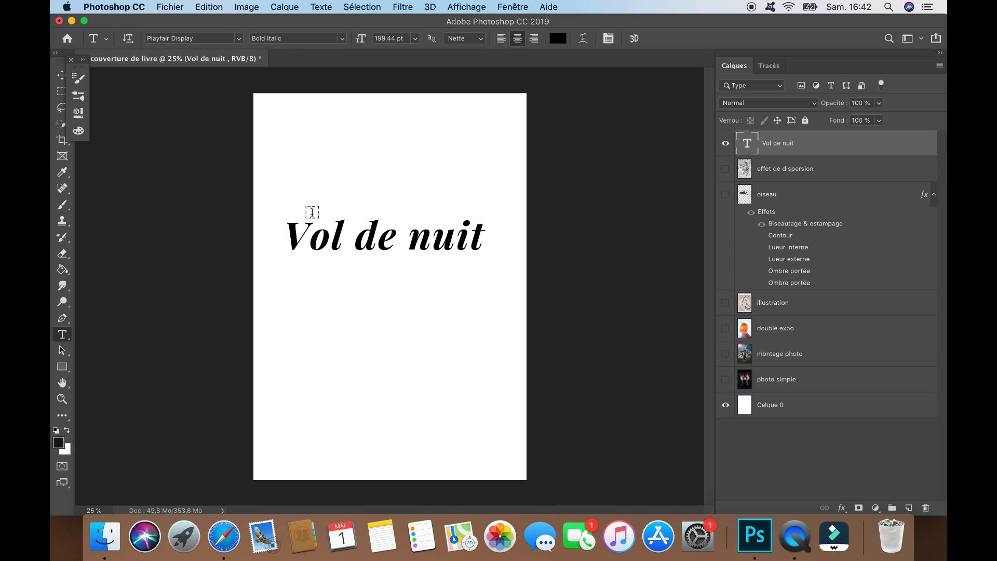
Set the title in Lemon/Milk light italic and move it near the top of the cover
{"action": "left_click_drag", "start_coordinate": [484, 244], "coordinate": [244, 217]}
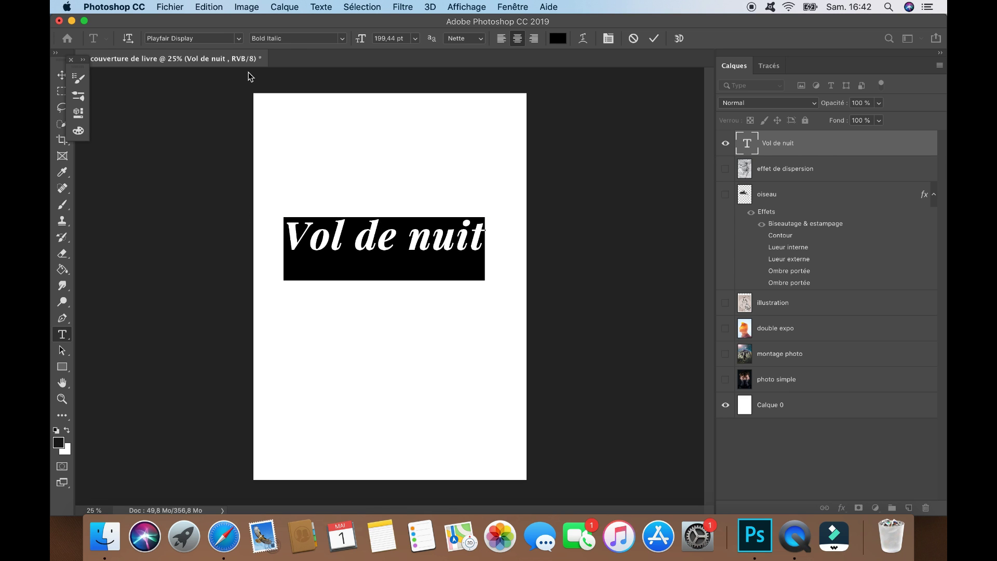
{"action": "left_click", "coordinate": [239, 39]}
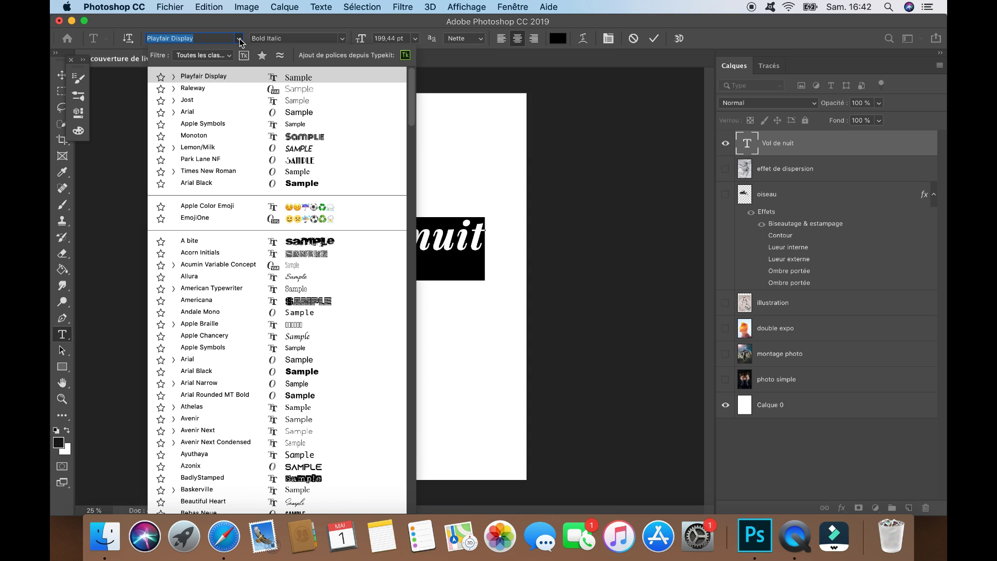
{"action": "left_click", "coordinate": [244, 150]}
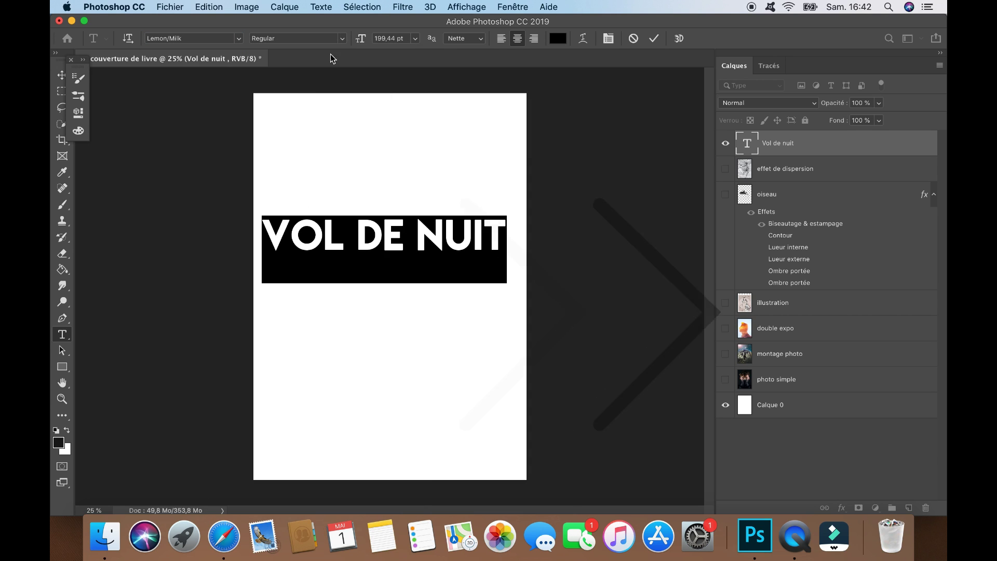
{"action": "left_click", "coordinate": [342, 39]}
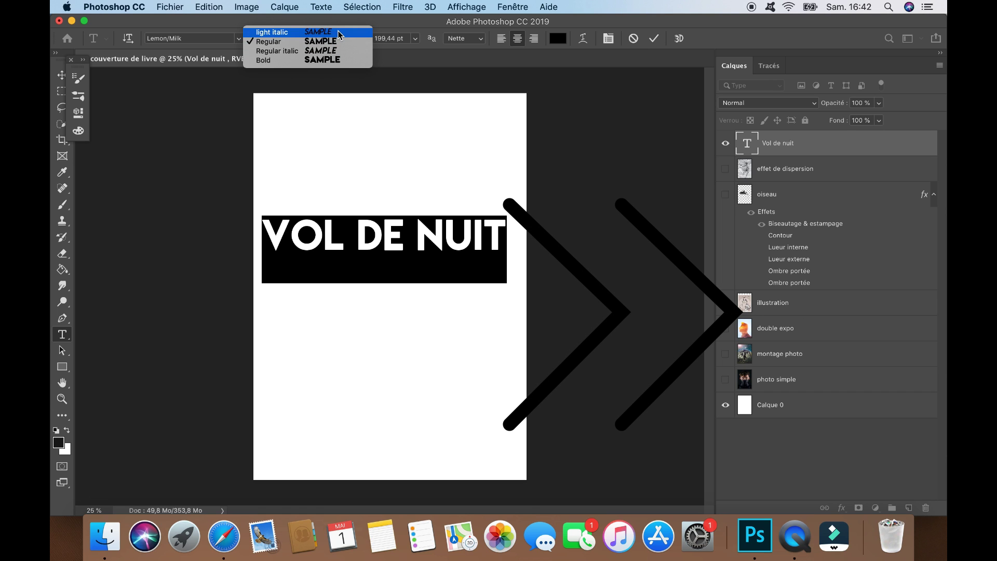
{"action": "left_click", "coordinate": [340, 33]}
{"action": "left_click", "coordinate": [62, 76]}
{"action": "left_click_drag", "start_coordinate": [319, 228], "coordinate": [322, 144]}
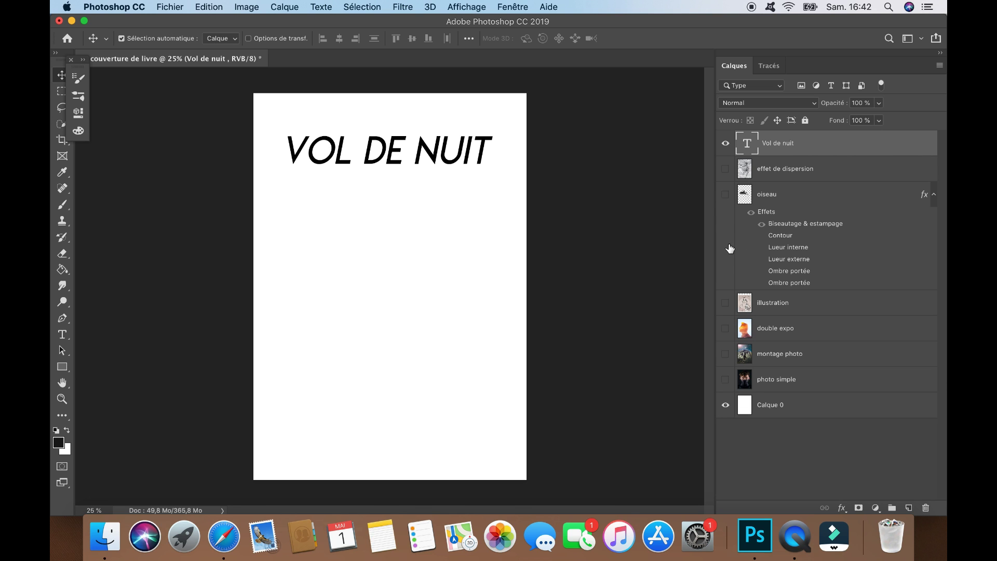
Show the photo simple layer and apply a white Color Overlay to the Vol de nuit title
{"action": "left_click", "coordinate": [726, 379]}
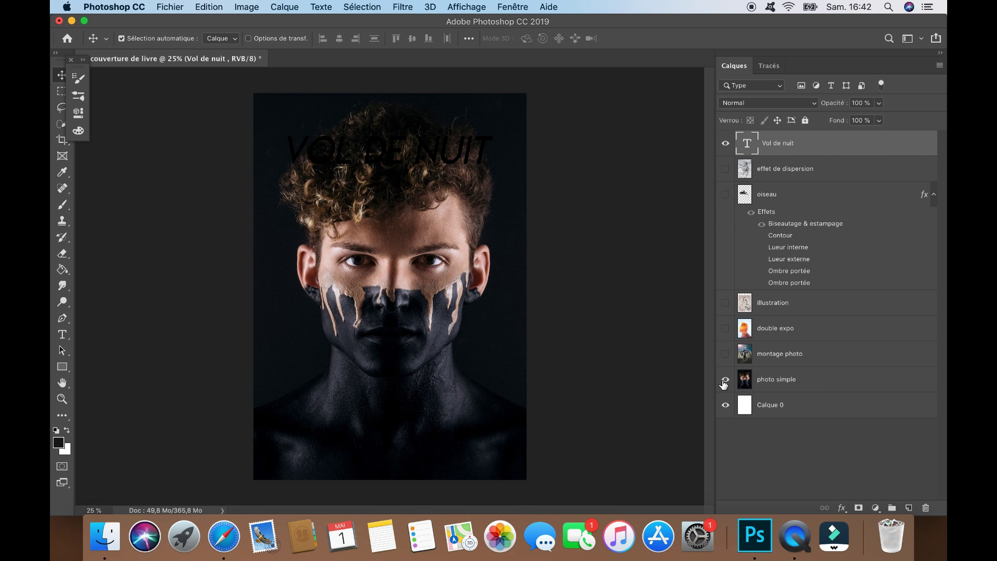
{"action": "left_click_drag", "start_coordinate": [768, 385], "coordinate": [774, 356]}
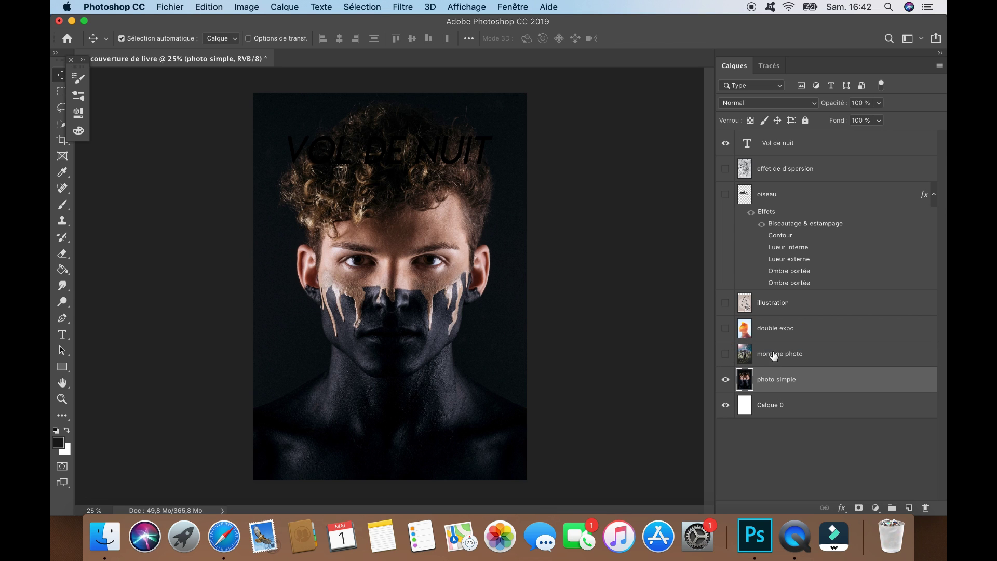
{"action": "left_click", "coordinate": [772, 154]}
{"action": "right_click", "coordinate": [772, 147]}
{"action": "left_click", "coordinate": [555, 230]}
{"action": "left_click", "coordinate": [450, 274]}
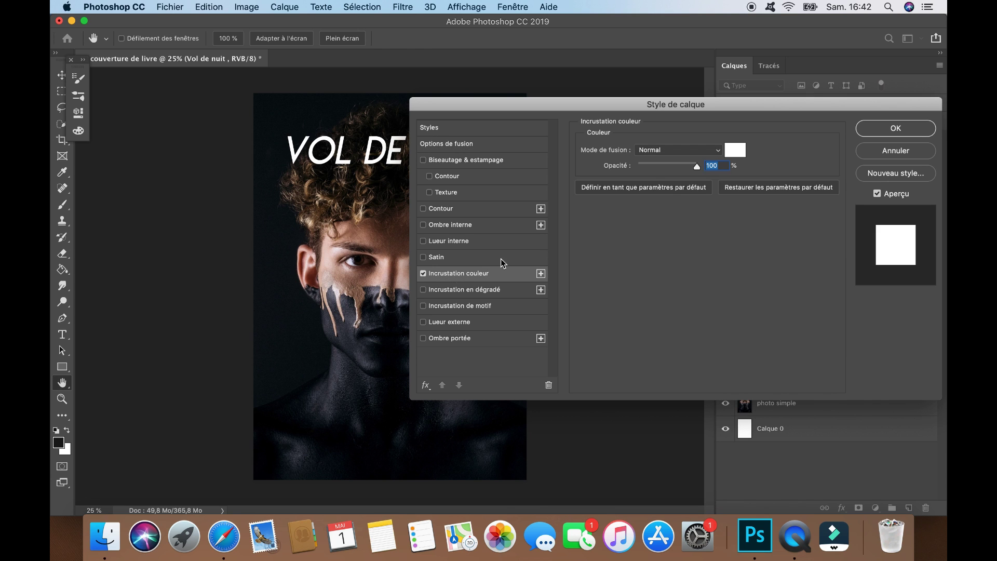
{"action": "left_click", "coordinate": [886, 131]}
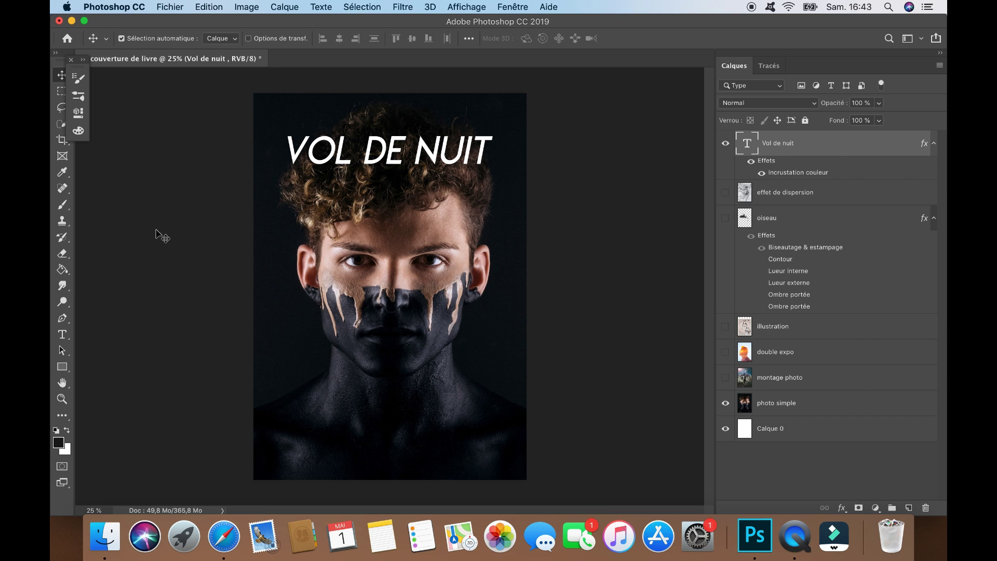
Scale the title to about 114%, centre it, and start a new text layer near the bottom
{"action": "left_click", "coordinate": [209, 6]}
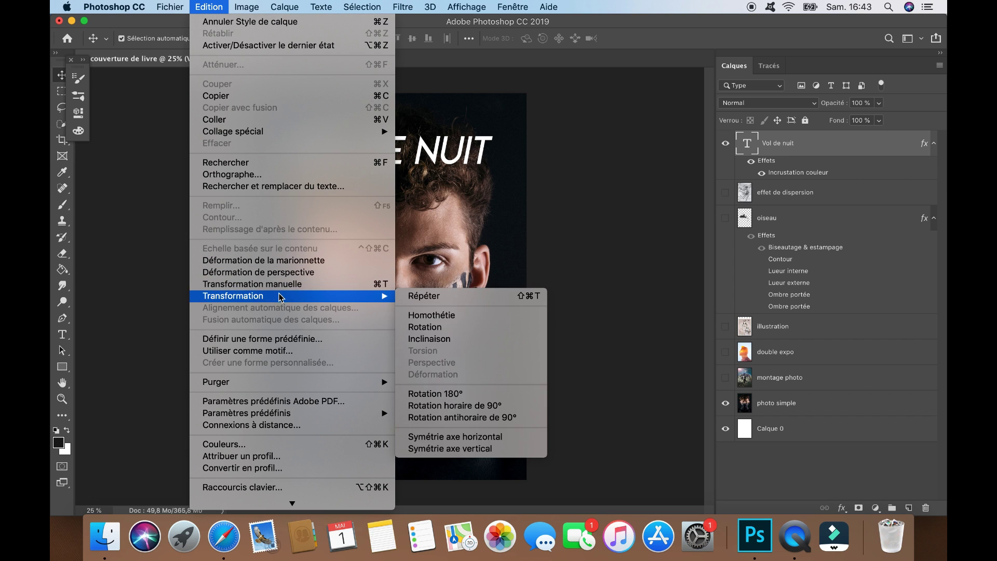
{"action": "left_click", "coordinate": [228, 287]}
{"action": "left_click_drag", "start_coordinate": [282, 131], "coordinate": [267, 128]}
{"action": "left_click_drag", "start_coordinate": [504, 126], "coordinate": [515, 126]}
{"action": "left_click_drag", "start_coordinate": [498, 147], "coordinate": [498, 154]}
{"action": "key", "text": "Return"}
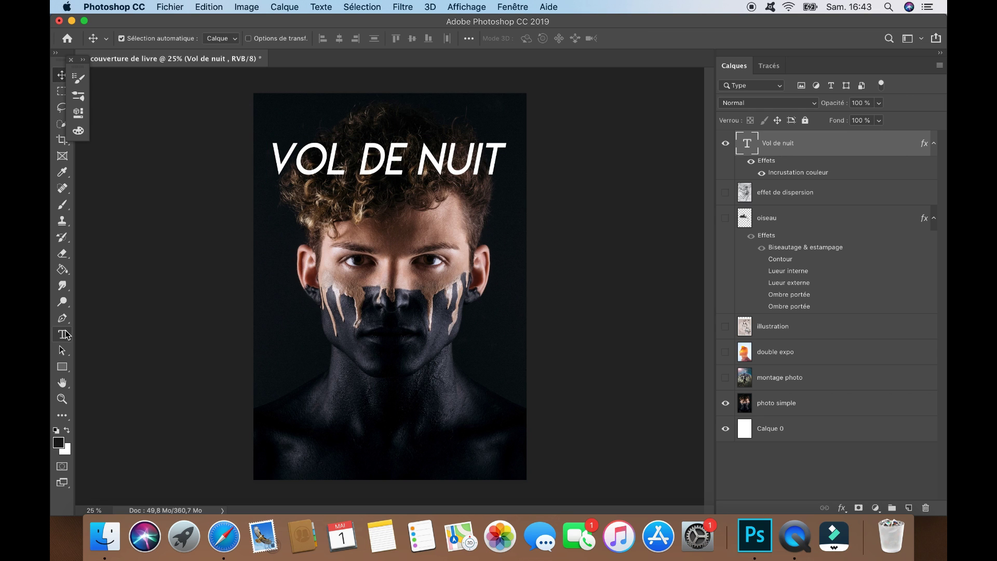
{"action": "left_click", "coordinate": [62, 334]}
{"action": "left_click", "coordinate": [349, 429]}
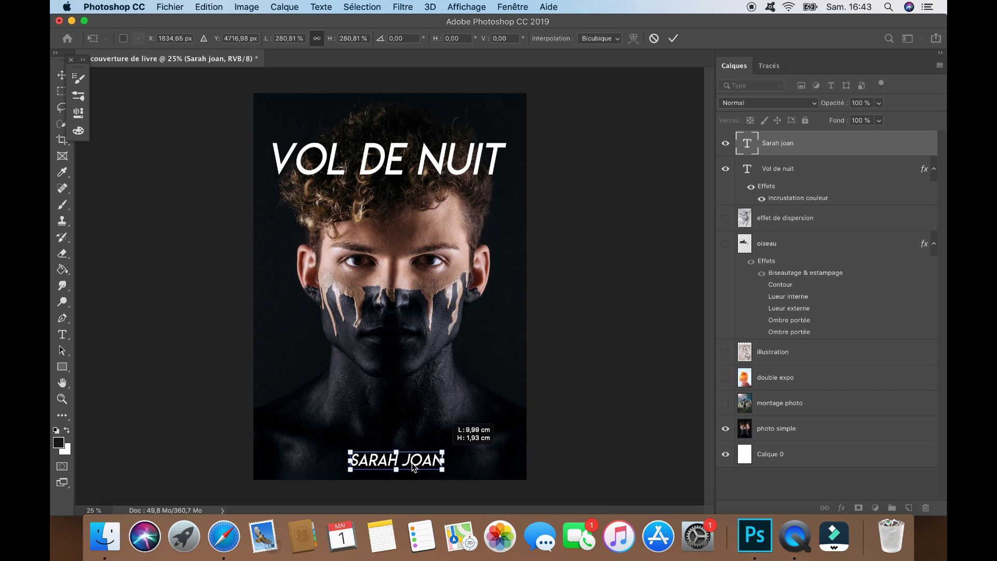
Set the author's name in Times New Roman, centred at the bottom, then start another text layer
{"action": "left_click_drag", "start_coordinate": [439, 466], "coordinate": [409, 466]}
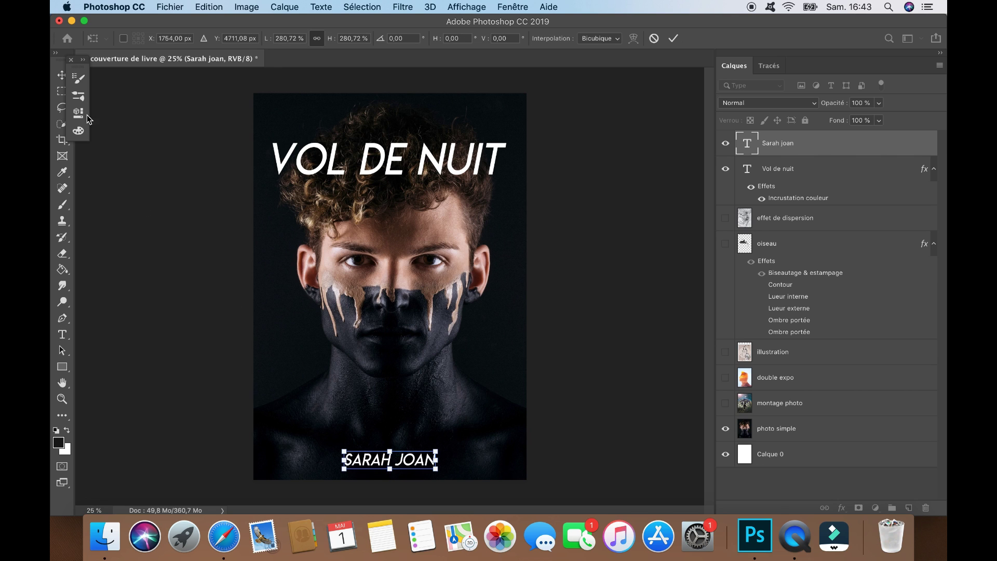
{"action": "left_click", "coordinate": [61, 75]}
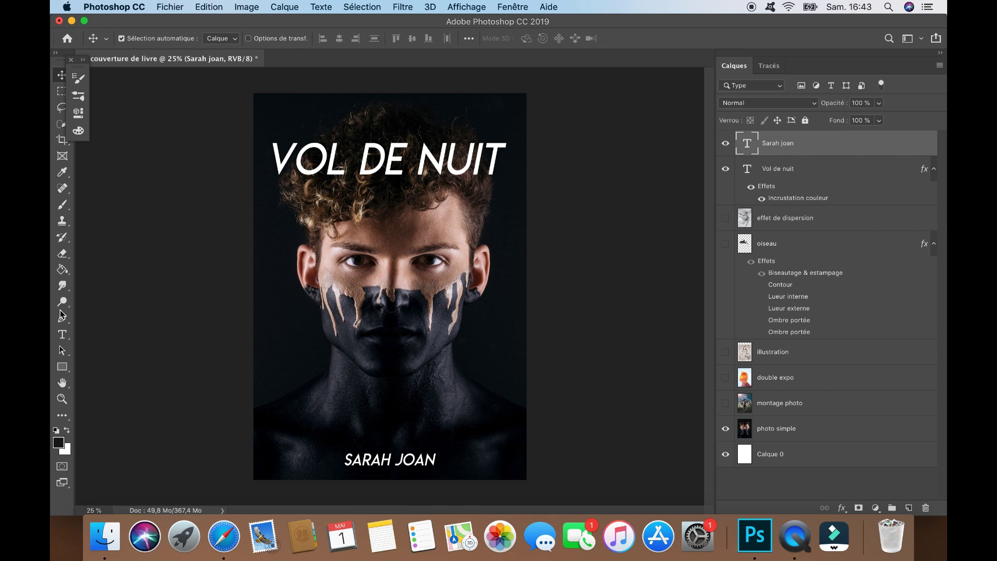
{"action": "left_click", "coordinate": [62, 335]}
{"action": "left_click_drag", "start_coordinate": [434, 459], "coordinate": [338, 461]}
{"action": "left_click", "coordinate": [239, 39]}
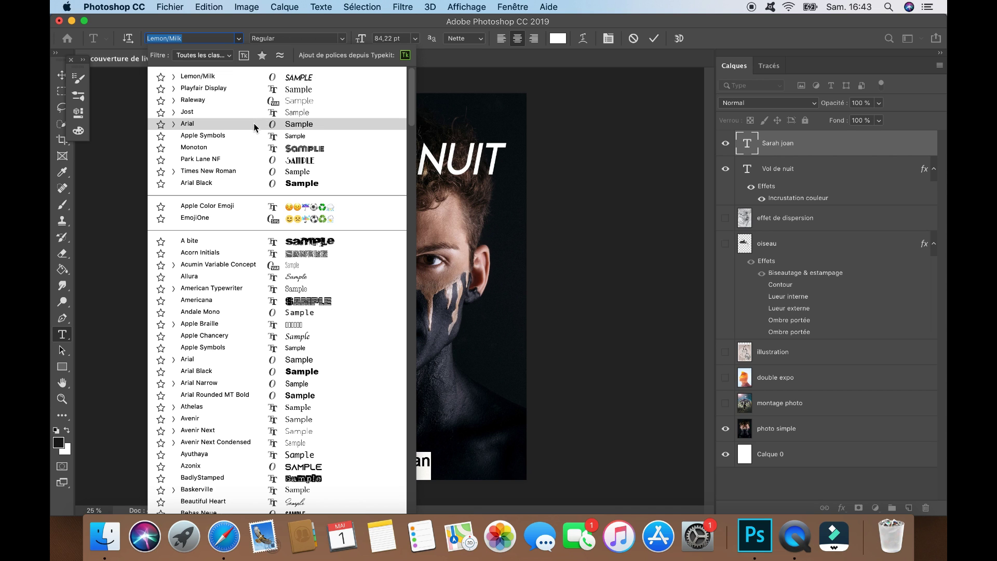
{"action": "left_click", "coordinate": [253, 171]}
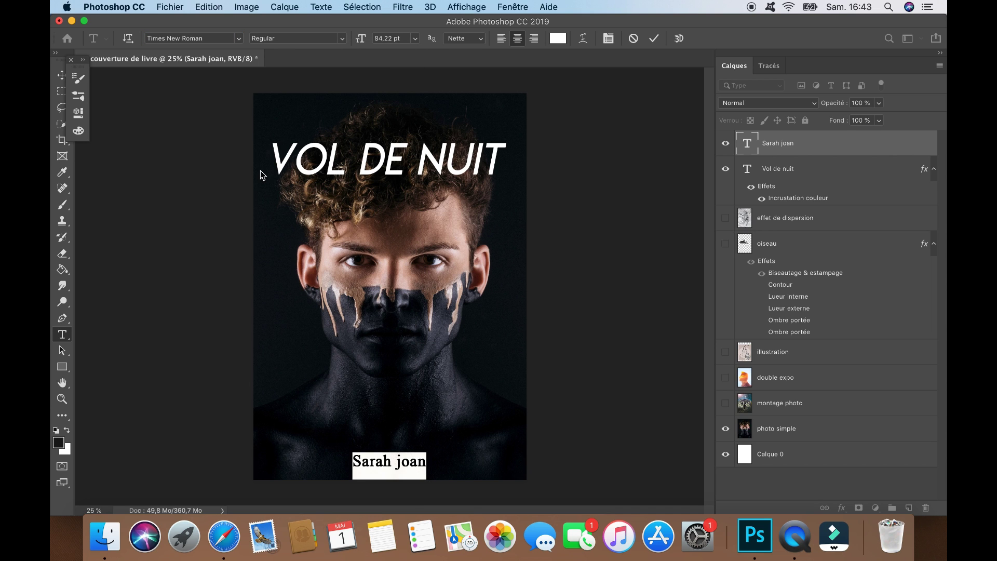
{"action": "left_click", "coordinate": [62, 76]}
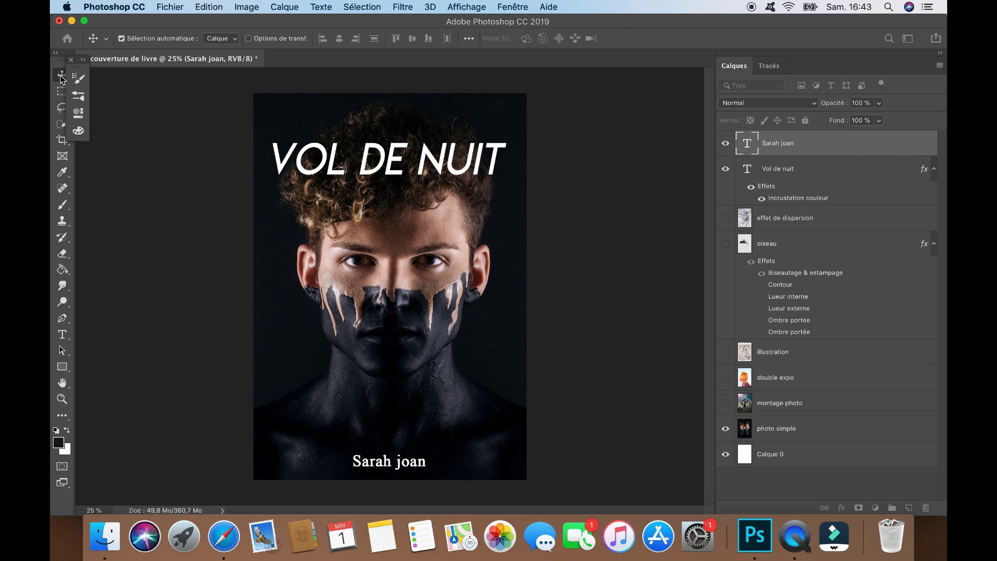
{"action": "left_click_drag", "start_coordinate": [405, 464], "coordinate": [416, 464]}
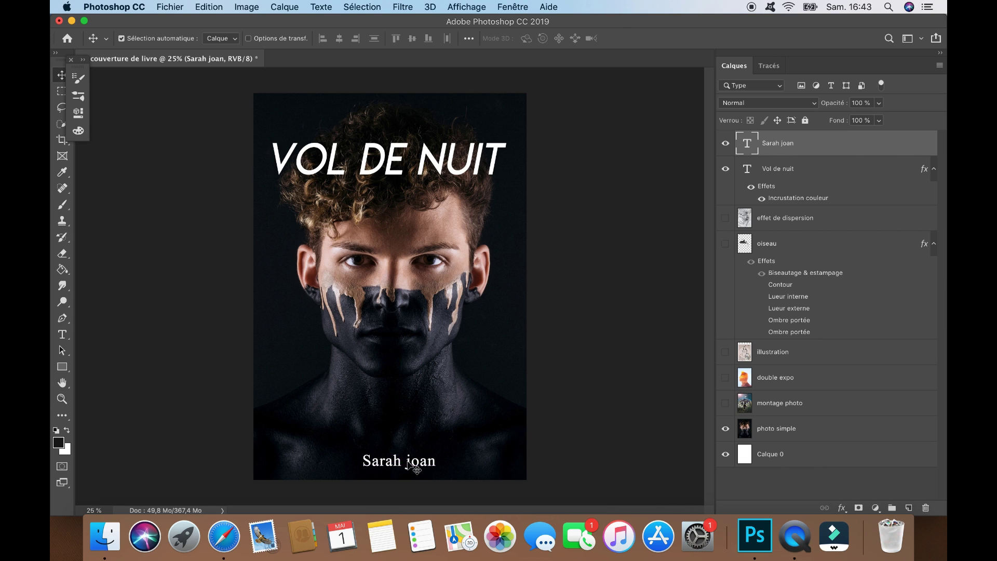
{"action": "left_click", "coordinate": [63, 334]}
{"action": "left_click", "coordinate": [390, 315]}
Type 'Editions Albin Michel', scale it to about 177%, and centre it above the title
{"action": "key", "text": "BackSpace"}
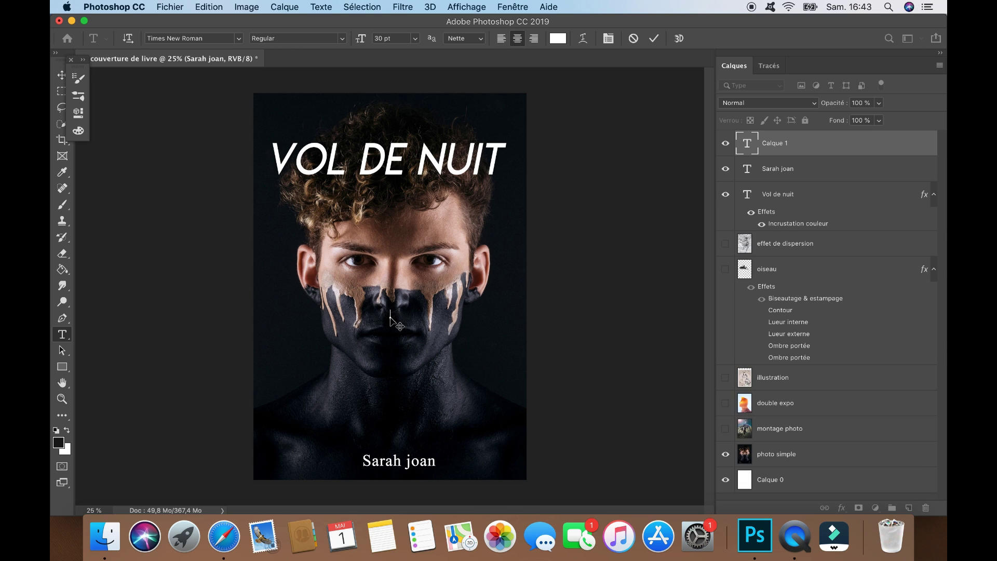
{"action": "type", "text": "Editions Al"}
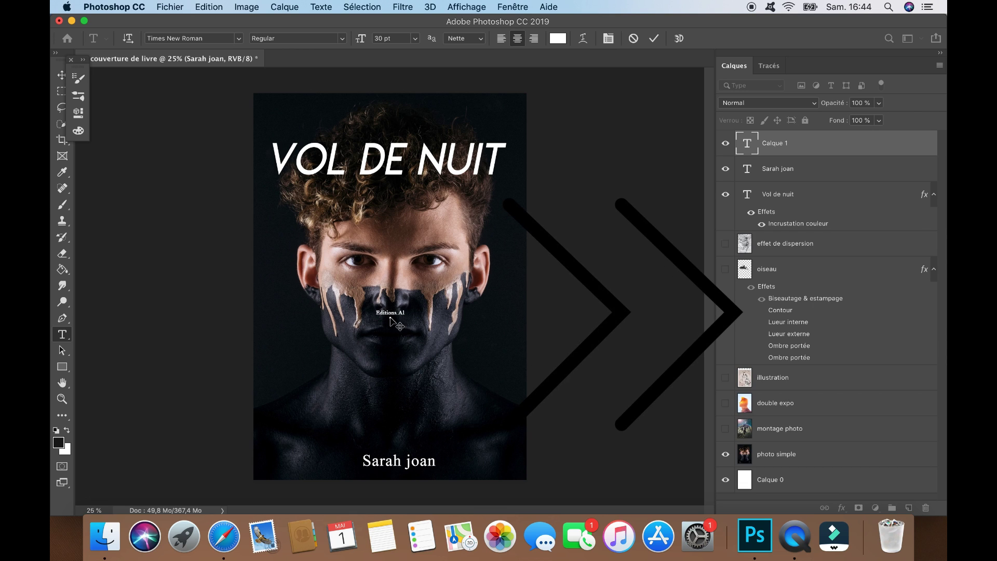
{"action": "type", "text": "bin Michel"}
{"action": "left_click", "coordinate": [209, 7]}
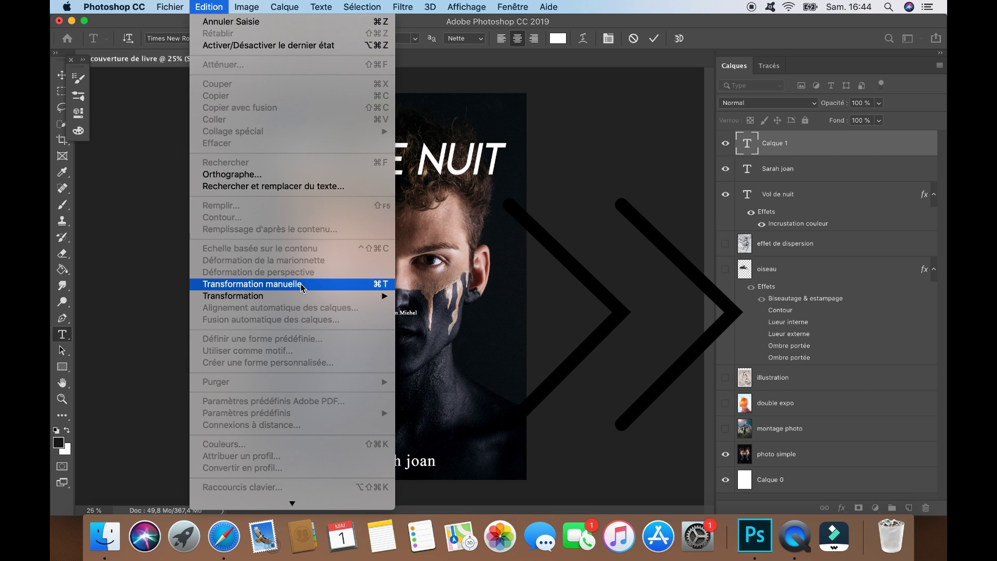
{"action": "left_click", "coordinate": [239, 286]}
{"action": "left_click_drag", "start_coordinate": [415, 307], "coordinate": [380, 113]}
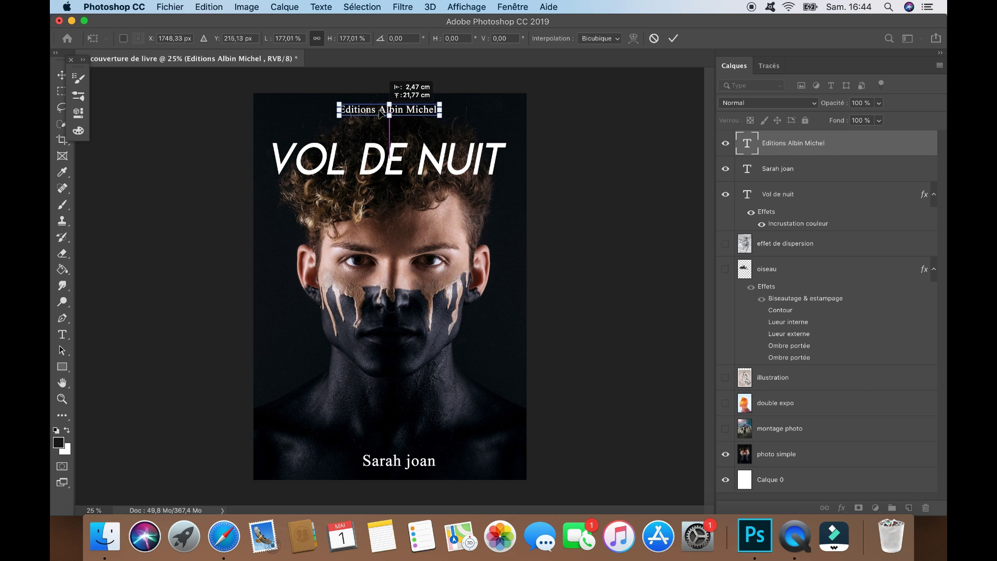
{"action": "left_click", "coordinate": [62, 75]}
{"action": "left_click_drag", "start_coordinate": [363, 117], "coordinate": [365, 118]}
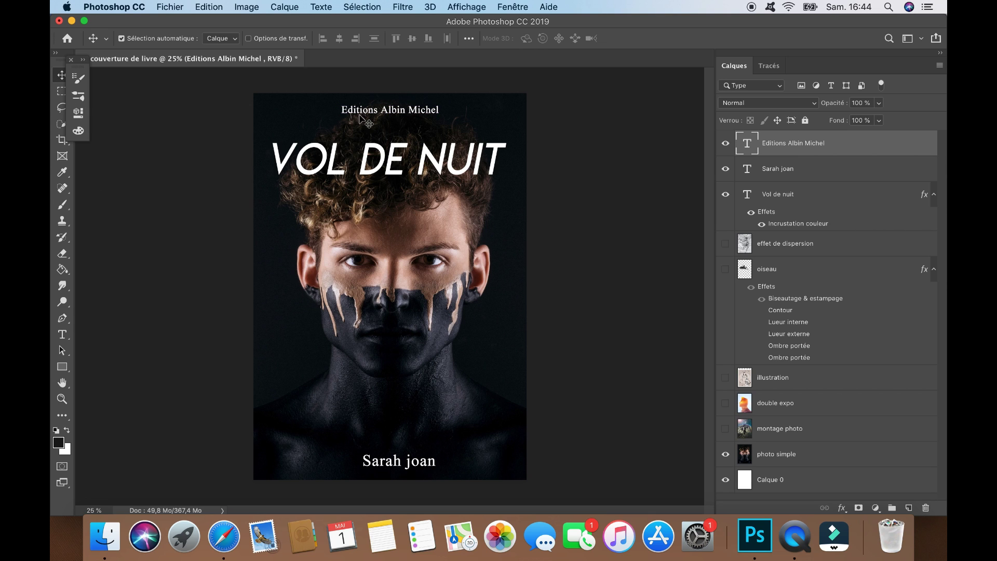
{"action": "left_click", "coordinate": [62, 334]}
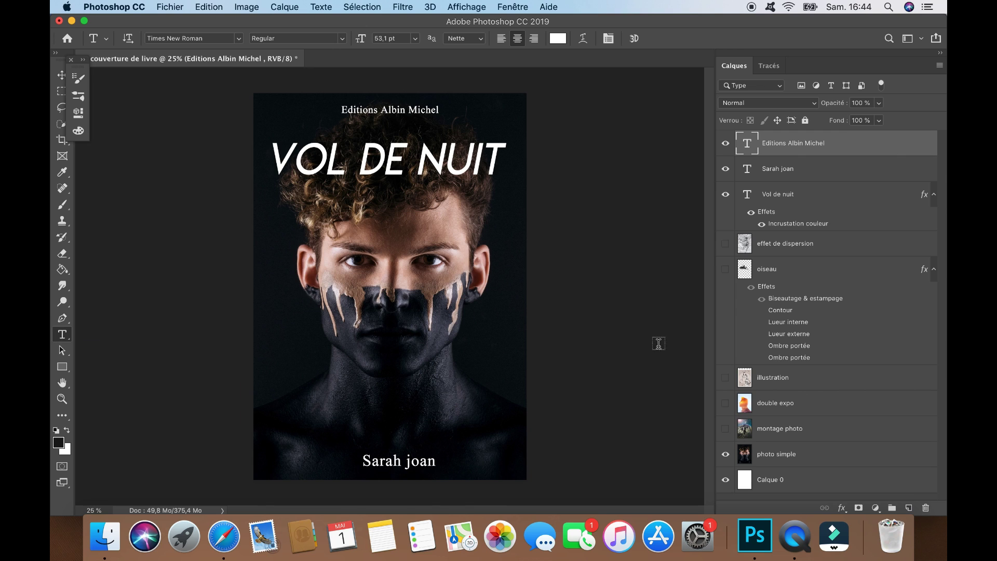
Set a 31 px hard round Eraser on the title layer, accept rasterizing, then undo
{"action": "left_click", "coordinate": [797, 193]}
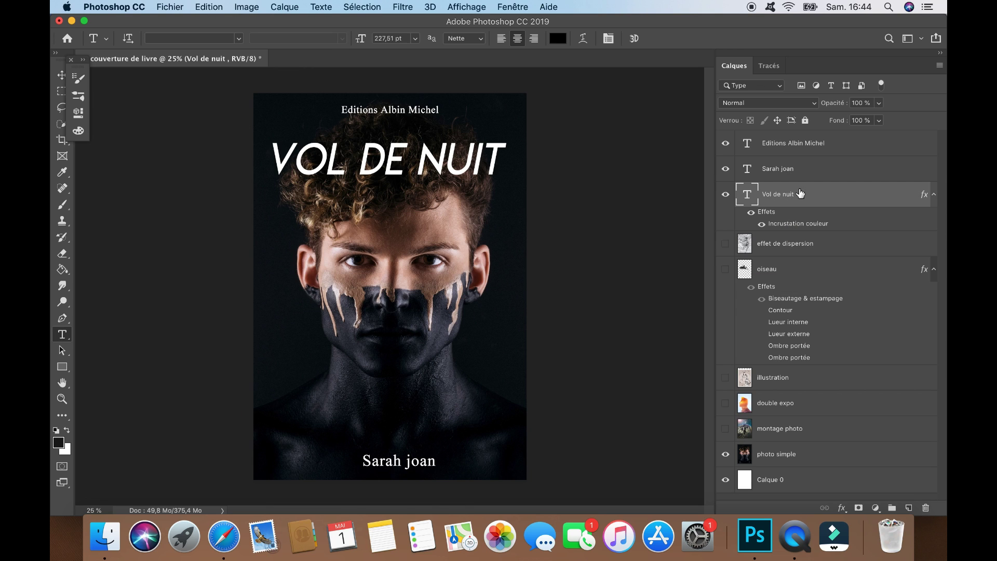
{"action": "left_click", "coordinate": [62, 253]}
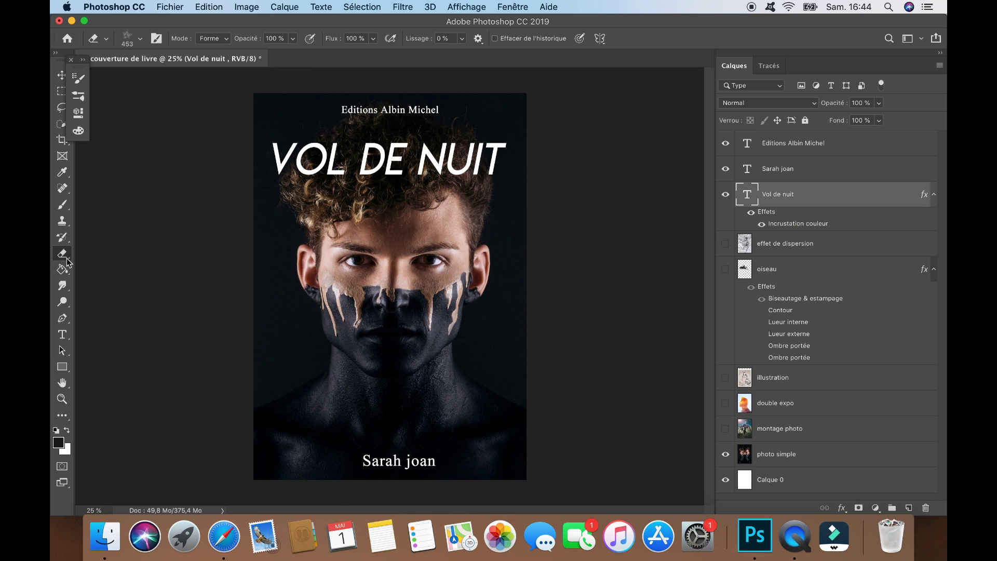
{"action": "left_click", "coordinate": [133, 47]}
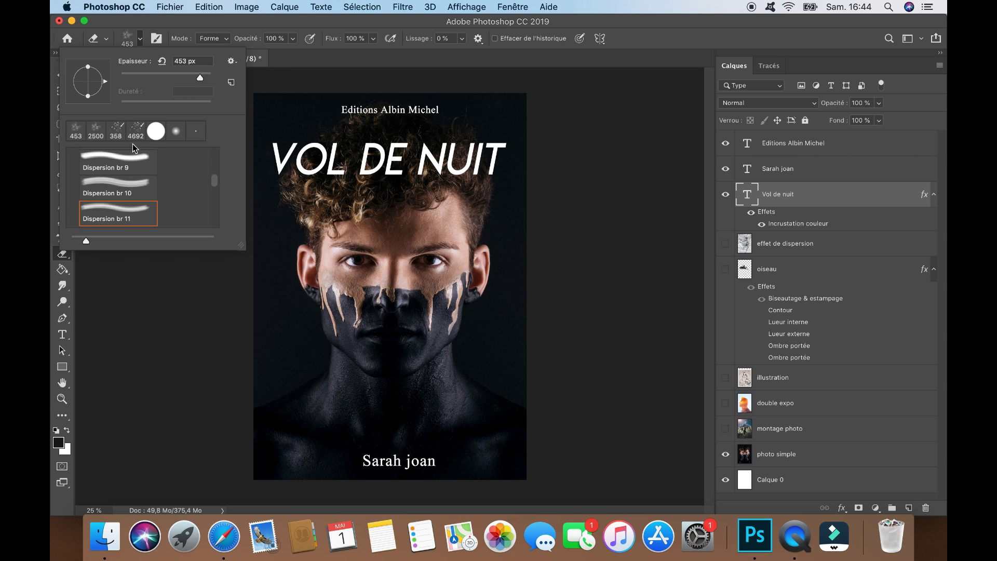
{"action": "left_click", "coordinate": [156, 131]}
{"action": "left_click_drag", "start_coordinate": [199, 77], "coordinate": [135, 74]}
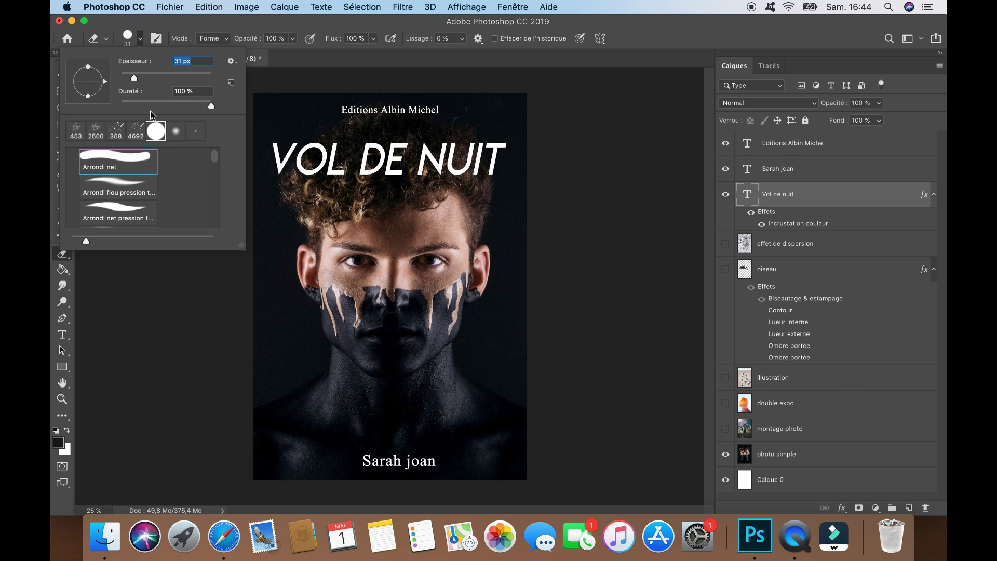
{"action": "left_click", "coordinate": [323, 179]}
{"action": "left_click", "coordinate": [591, 194]}
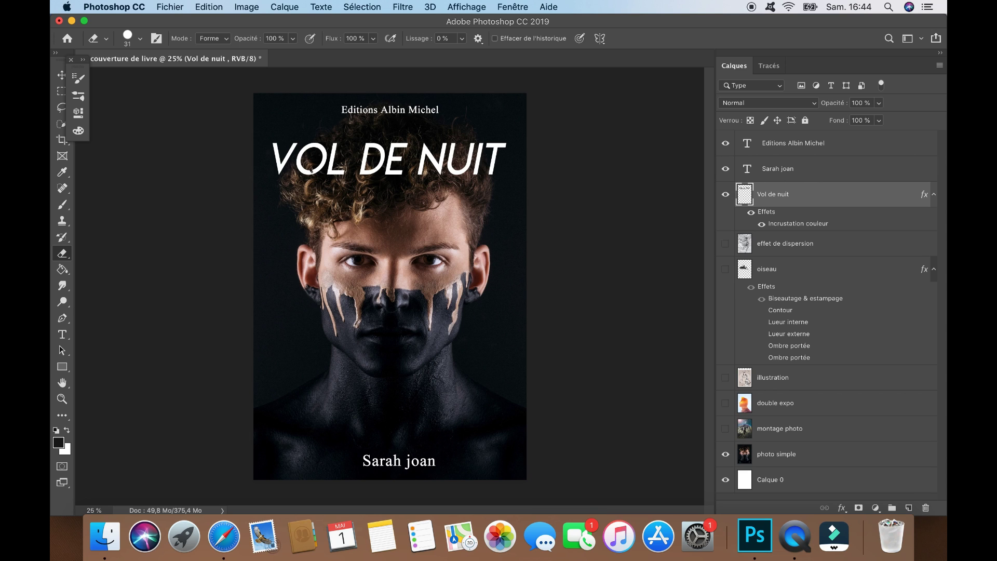
{"action": "key", "text": "super+z"}
{"action": "left_click", "coordinate": [726, 454]}
{"action": "left_click", "coordinate": [726, 429]}
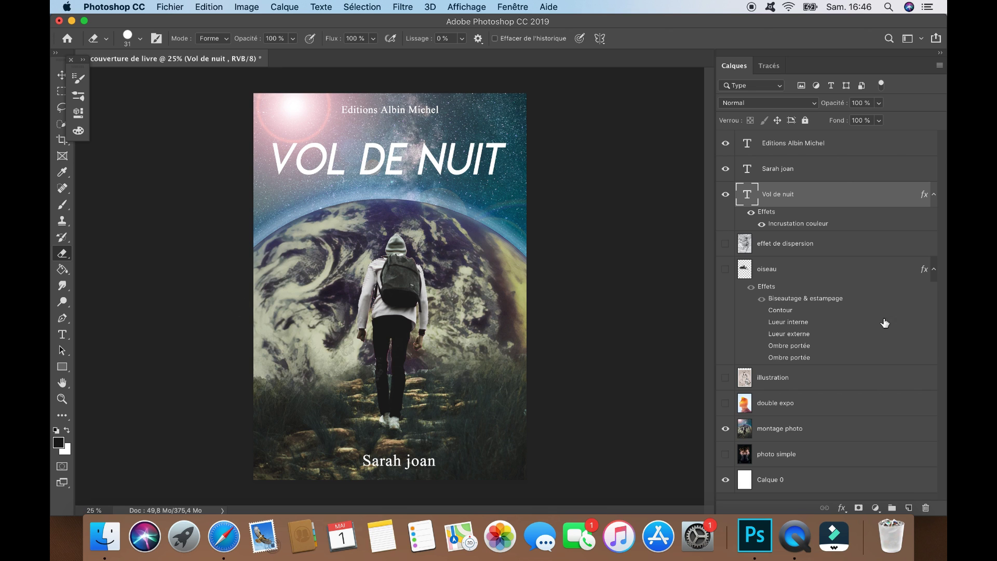
Add a black drop shadow with greater distance and size to the title, and hide the montage photo
{"action": "right_click", "coordinate": [783, 195]}
{"action": "left_click", "coordinate": [649, 262]}
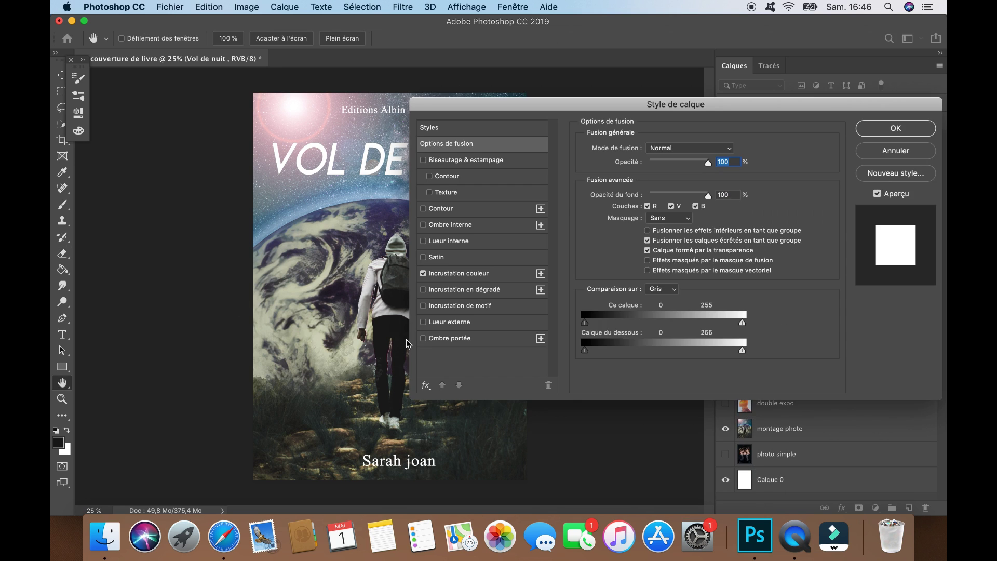
{"action": "left_click", "coordinate": [472, 338]}
{"action": "left_click", "coordinate": [735, 152]}
{"action": "left_click_drag", "start_coordinate": [600, 181], "coordinate": [673, 258]}
{"action": "left_click", "coordinate": [814, 94]}
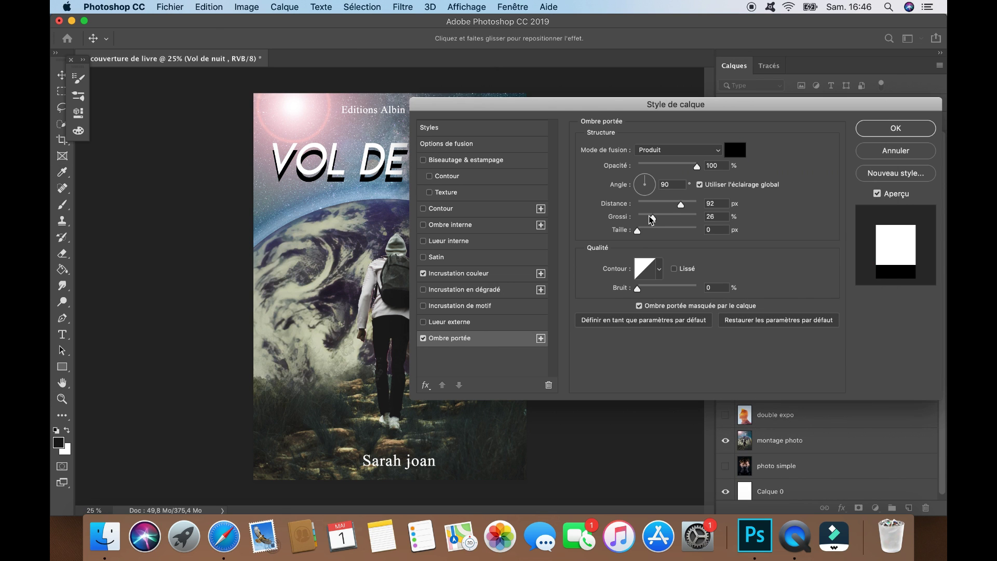
{"action": "left_click_drag", "start_coordinate": [682, 203], "coordinate": [648, 238]}
{"action": "left_click", "coordinate": [643, 232]}
{"action": "key", "text": "Return"}
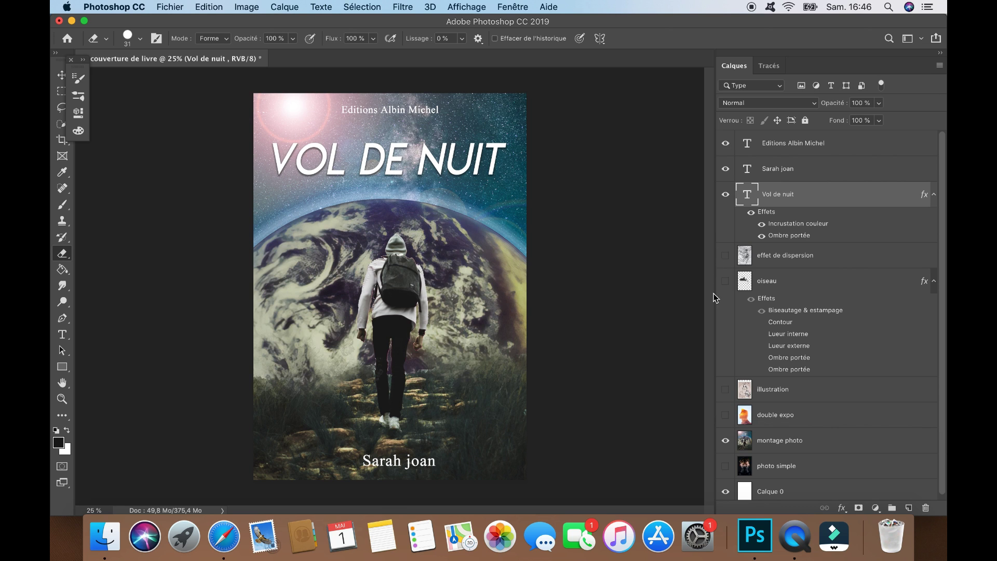
{"action": "left_click", "coordinate": [725, 440]}
Show the double-exposure portrait and nudge the VOL DE NUIT title into place near the top
{"action": "left_click", "coordinate": [726, 415]}
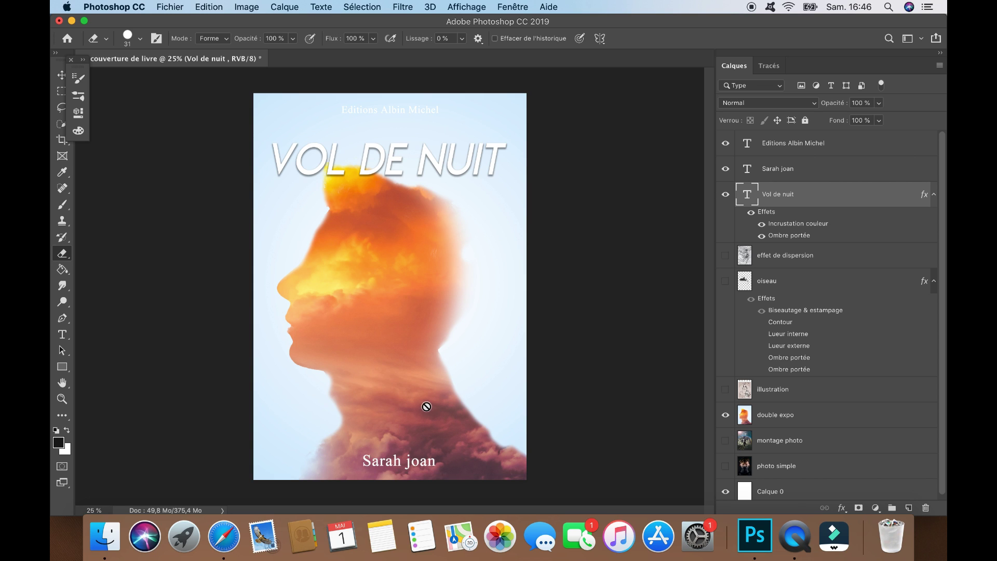
{"action": "left_click", "coordinate": [58, 78]}
{"action": "left_click_drag", "start_coordinate": [386, 163], "coordinate": [386, 160]}
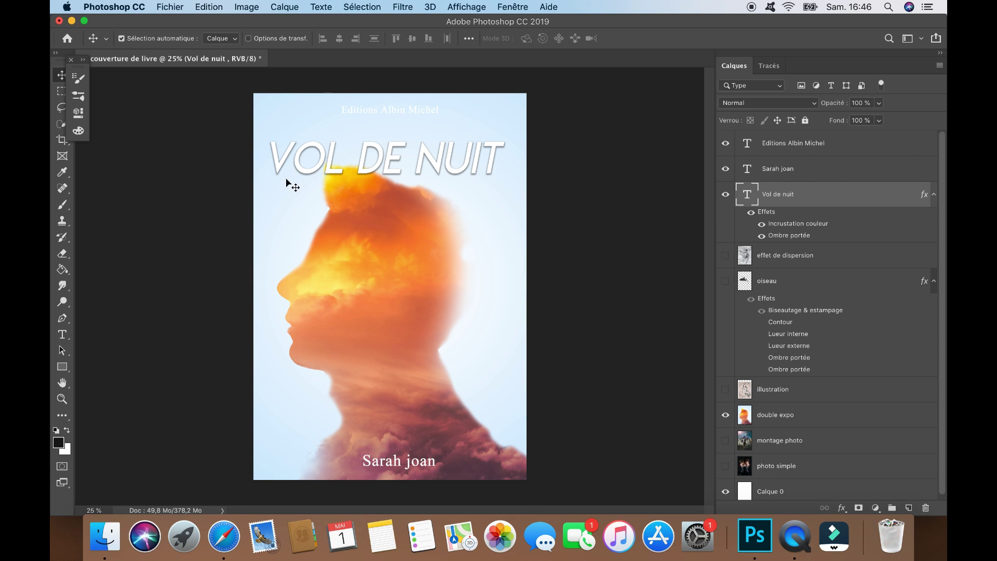
{"action": "mouse_move", "coordinate": [373, 168]}
{"action": "left_mouse_down"}
{"action": "mouse_move", "coordinate": [370, 292]}
{"action": "mouse_move", "coordinate": [375, 155]}
{"action": "left_mouse_up"}
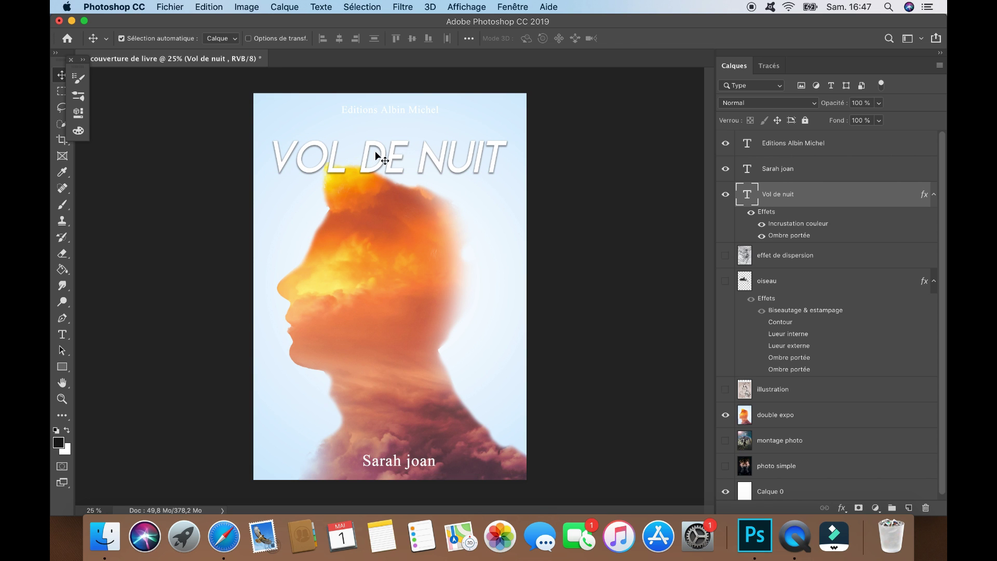
Rasterize the title layer via the Eraser and hide its drop shadow
{"action": "left_click", "coordinate": [62, 253]}
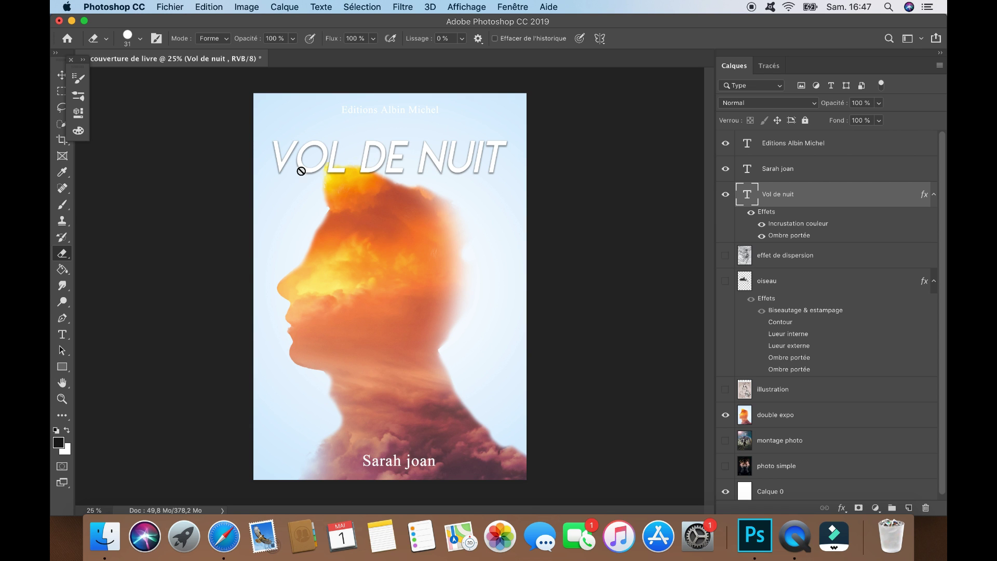
{"action": "left_click", "coordinate": [361, 181]}
{"action": "left_click", "coordinate": [590, 195]}
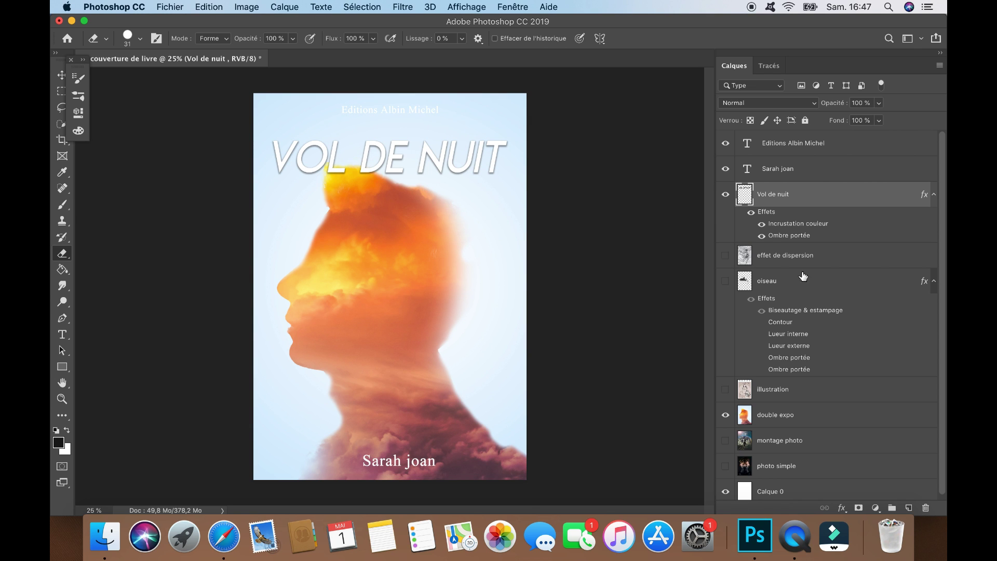
{"action": "left_click", "coordinate": [763, 236]}
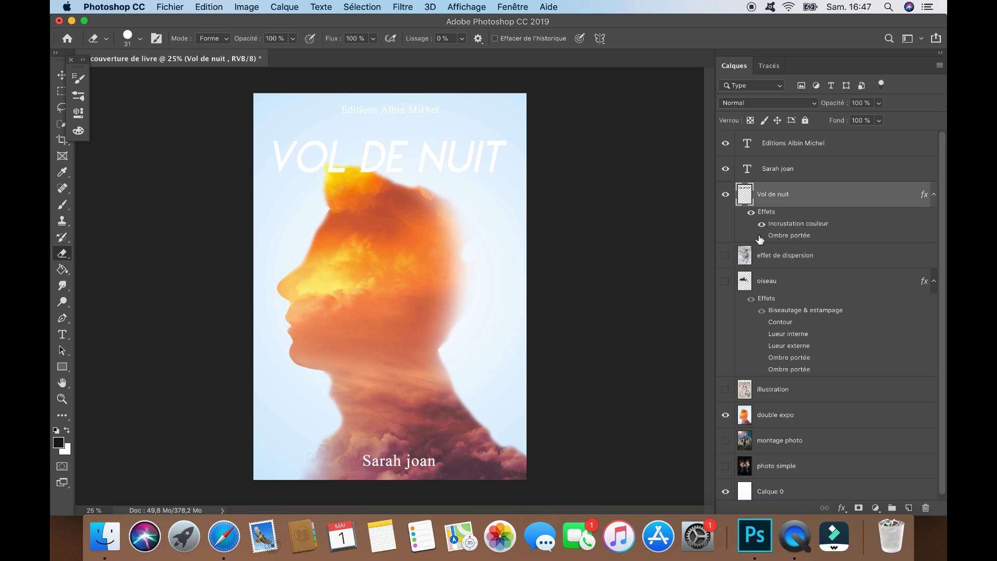
Change the title's Color Overlay to orange ffa215 sampled from the portrait's face
{"action": "right_click", "coordinate": [784, 199]}
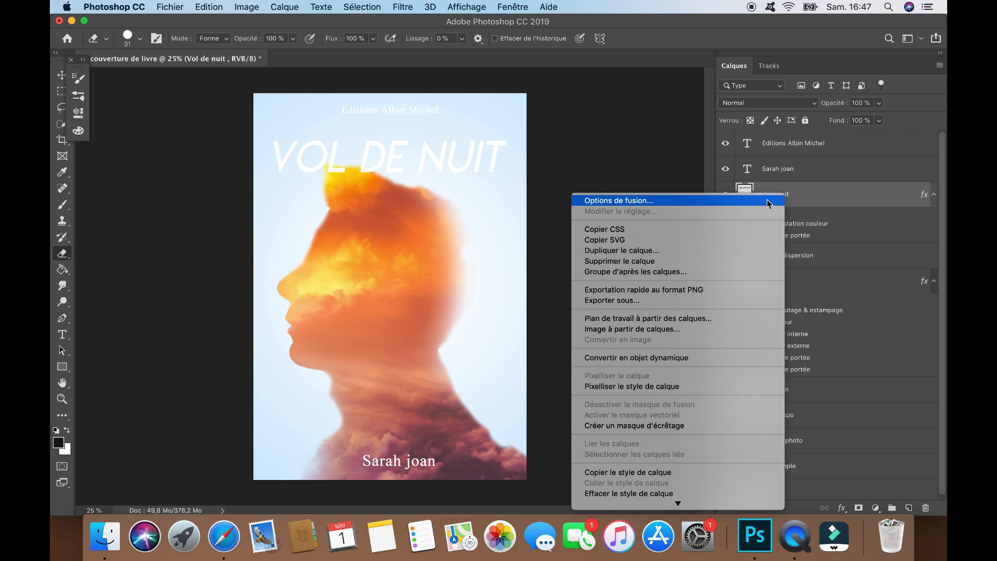
{"action": "left_click", "coordinate": [552, 324]}
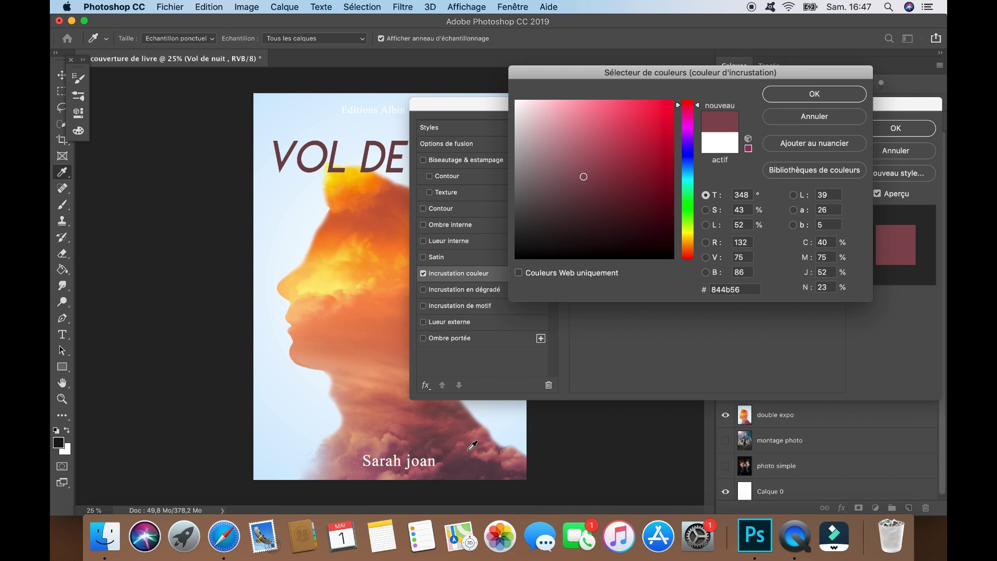
{"action": "left_click", "coordinate": [476, 447]}
{"action": "left_click", "coordinate": [474, 458]}
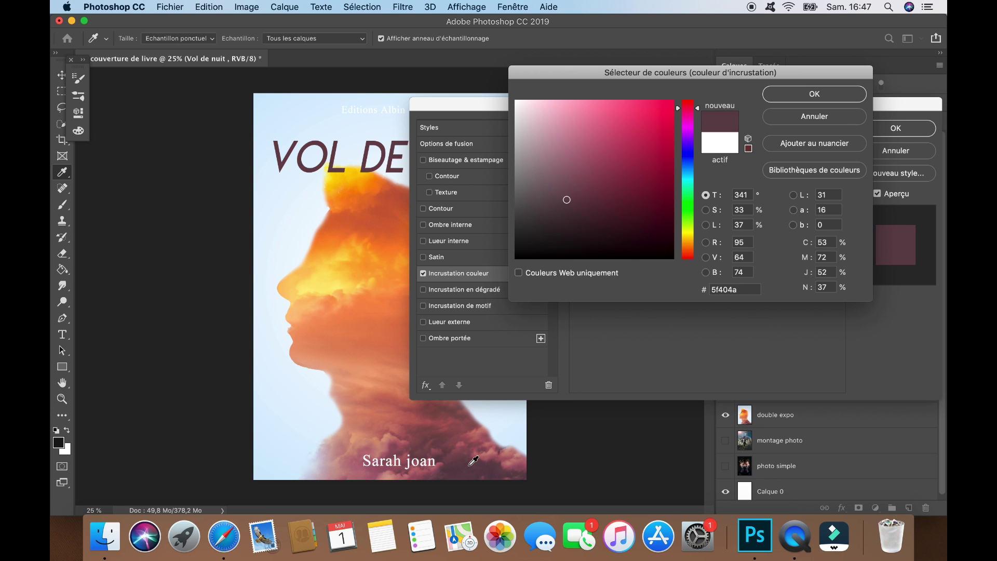
{"action": "left_click", "coordinate": [350, 243]}
{"action": "left_click", "coordinate": [348, 251]}
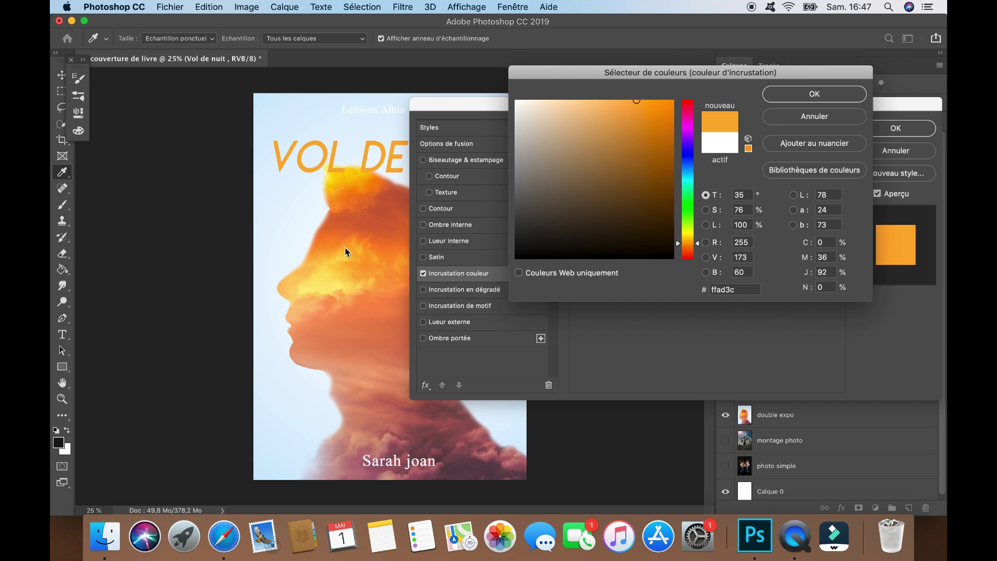
{"action": "left_click", "coordinate": [356, 186]}
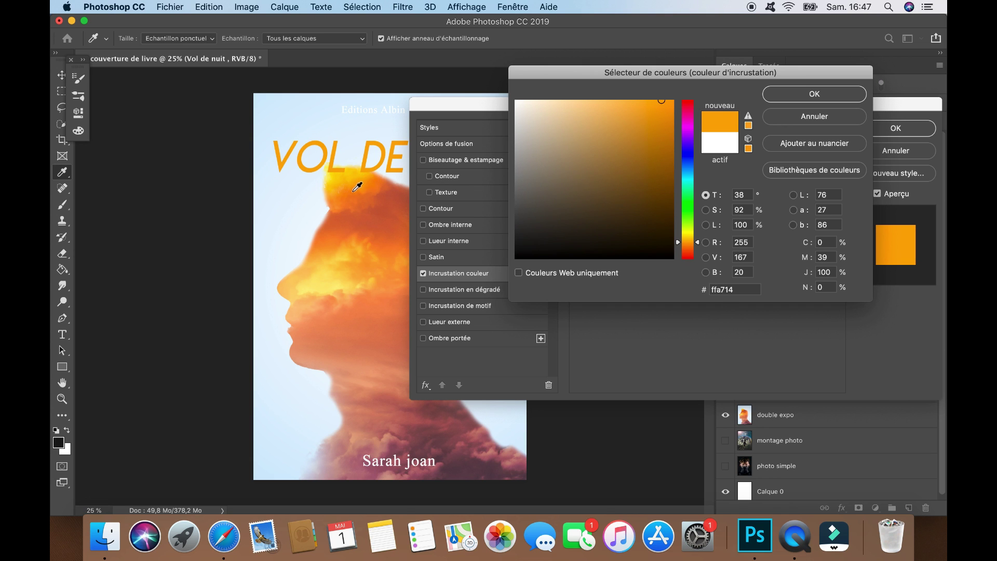
{"action": "left_click", "coordinate": [358, 209]}
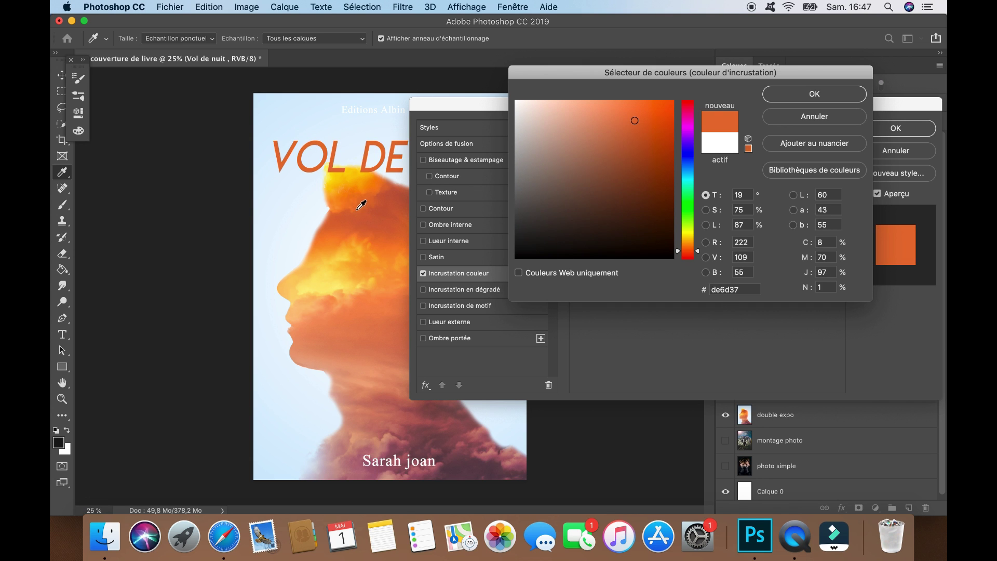
{"action": "left_click", "coordinate": [355, 196]}
{"action": "left_click", "coordinate": [355, 184]}
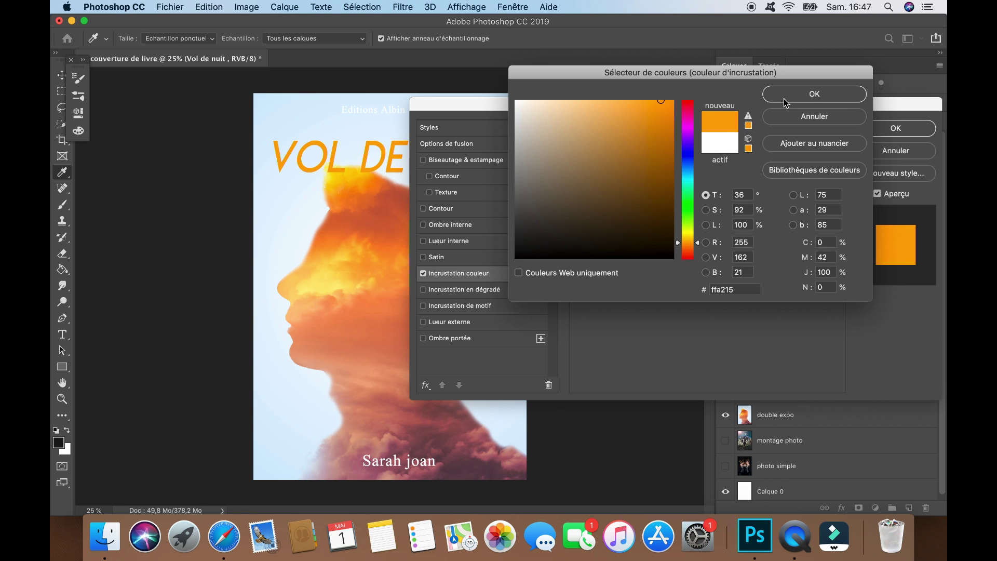
{"action": "left_click", "coordinate": [811, 97]}
Re-enable the title's drop shadow and confirm the layer style
{"action": "left_click_drag", "start_coordinate": [797, 105], "coordinate": [752, 149]}
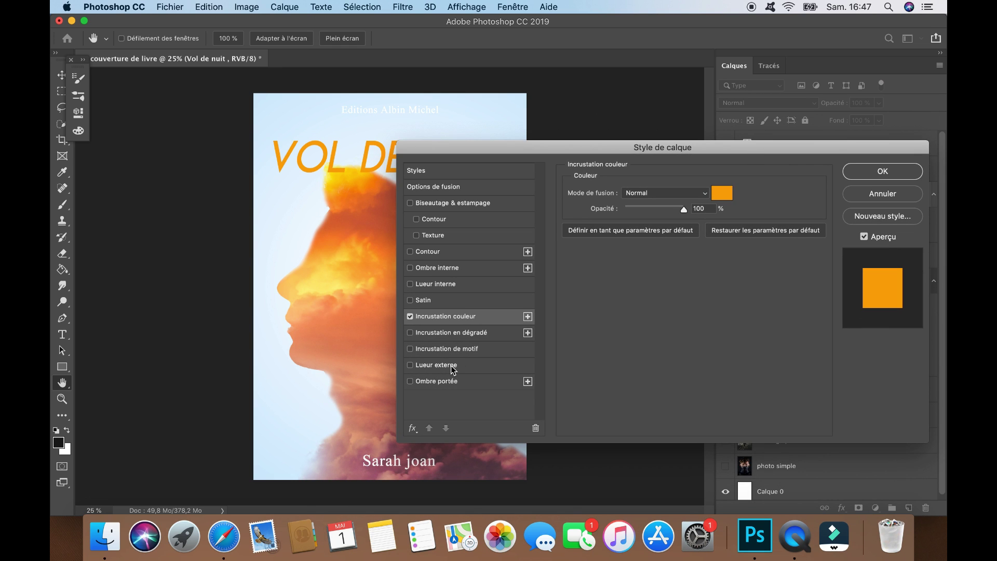
{"action": "left_click", "coordinate": [442, 382]}
{"action": "key", "text": "Return"}
{"action": "key", "text": "e"}
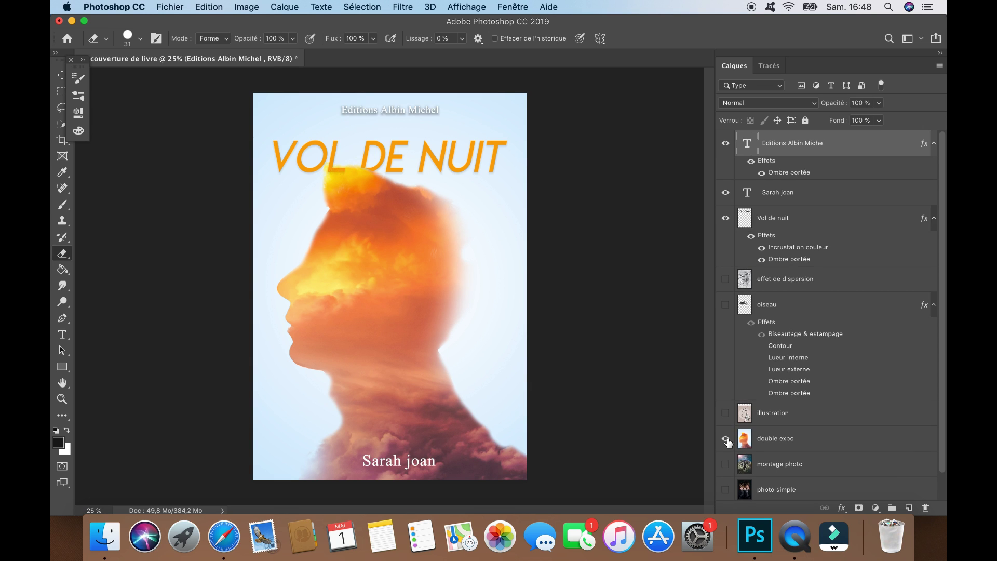
Swap the double-exposure background for the illustration and reposition the VOL DE NUIT title
{"action": "left_click", "coordinate": [725, 439]}
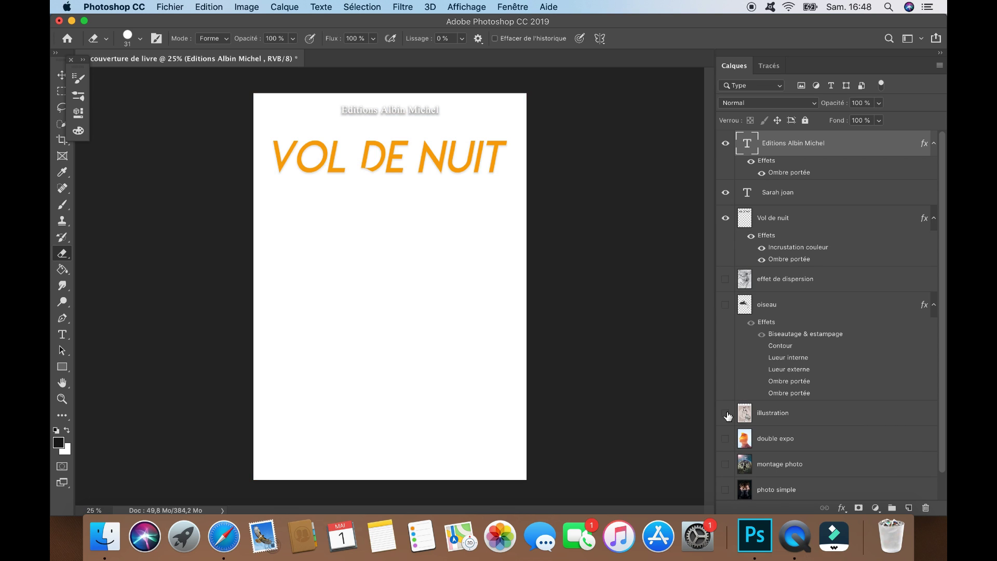
{"action": "left_click", "coordinate": [726, 413]}
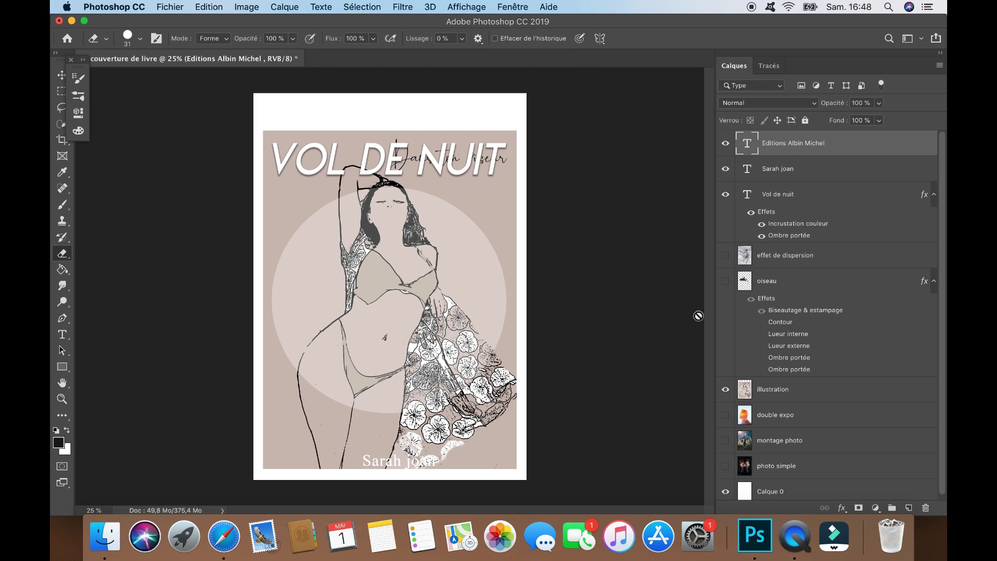
{"action": "left_click", "coordinate": [61, 75]}
{"action": "left_click_drag", "start_coordinate": [335, 157], "coordinate": [359, 252]}
{"action": "mouse_move", "coordinate": [364, 217]}
{"action": "left_mouse_down"}
{"action": "mouse_move", "coordinate": [364, 204]}
{"action": "mouse_move", "coordinate": [364, 217]}
{"action": "left_mouse_up"}
{"action": "left_click", "coordinate": [800, 196]}
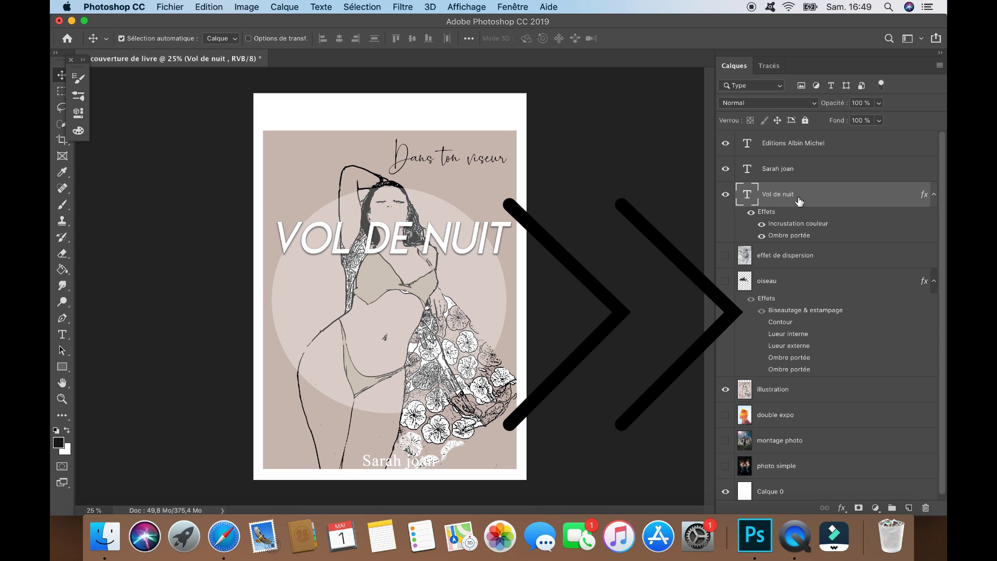
{"action": "left_click_drag", "start_coordinate": [481, 242], "coordinate": [474, 264]}
Give the author name a black Color Overlay and move it to the bottom
{"action": "double_click", "coordinate": [765, 169]}
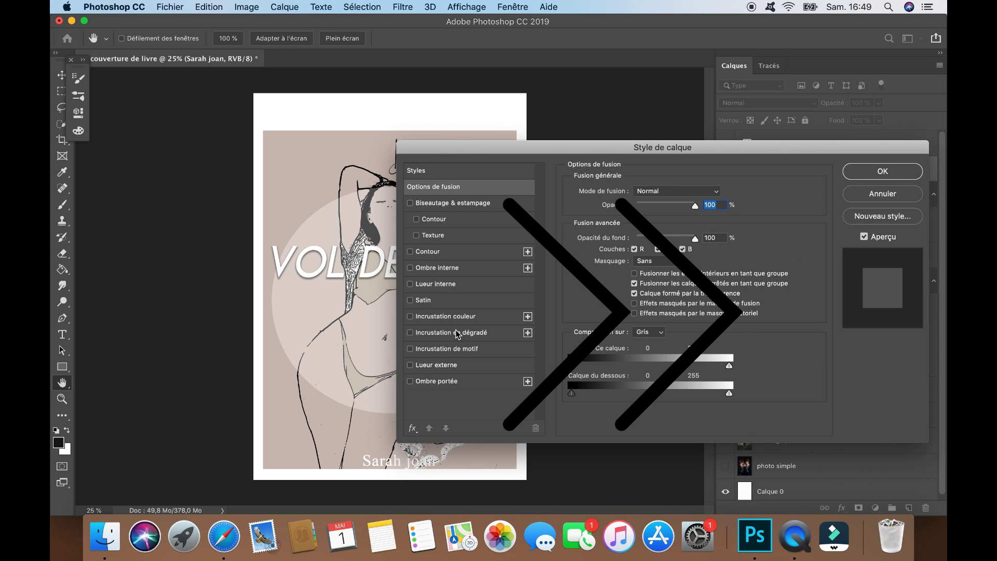
{"action": "left_click", "coordinate": [459, 317]}
{"action": "left_click", "coordinate": [725, 191]}
{"action": "left_click", "coordinate": [673, 256]}
{"action": "left_click", "coordinate": [815, 93]}
{"action": "left_click", "coordinate": [878, 171]}
{"action": "left_click_drag", "start_coordinate": [398, 467], "coordinate": [400, 469]}
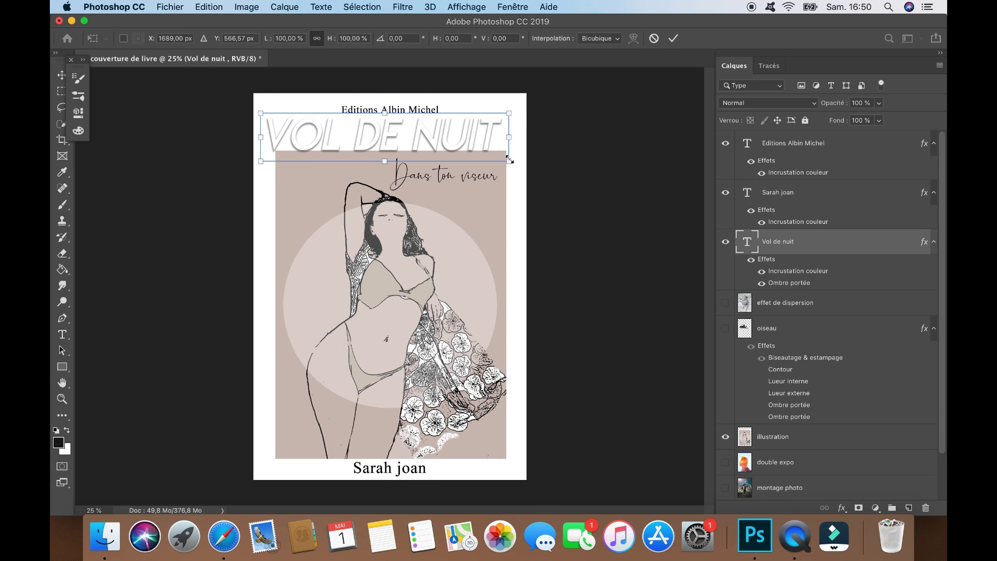
Enlarge the title, remove its drop shadow, and recolour it beige (ccbdb7) sampled from the illustration
{"action": "left_click_drag", "start_coordinate": [511, 160], "coordinate": [529, 166]}
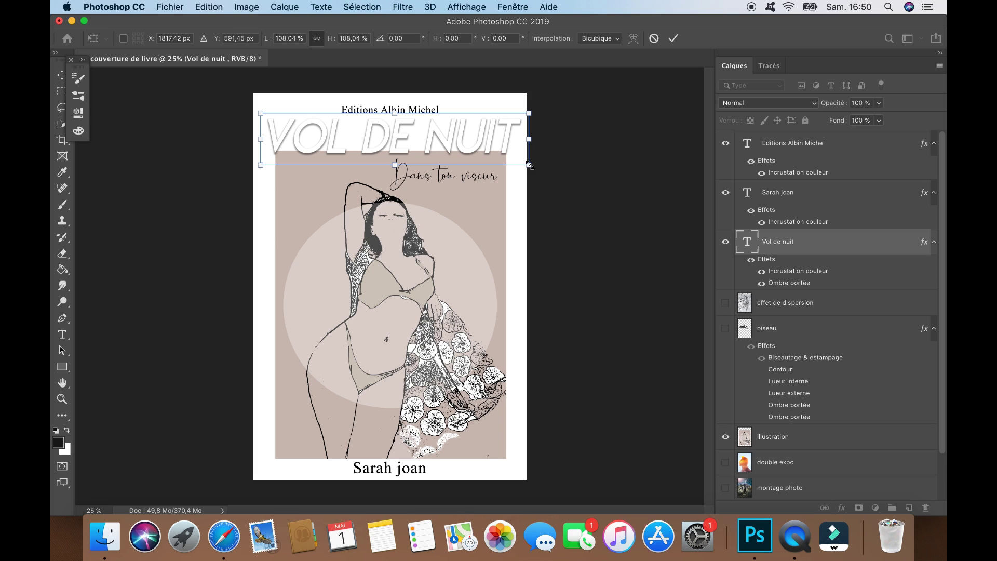
{"action": "key", "text": "Return"}
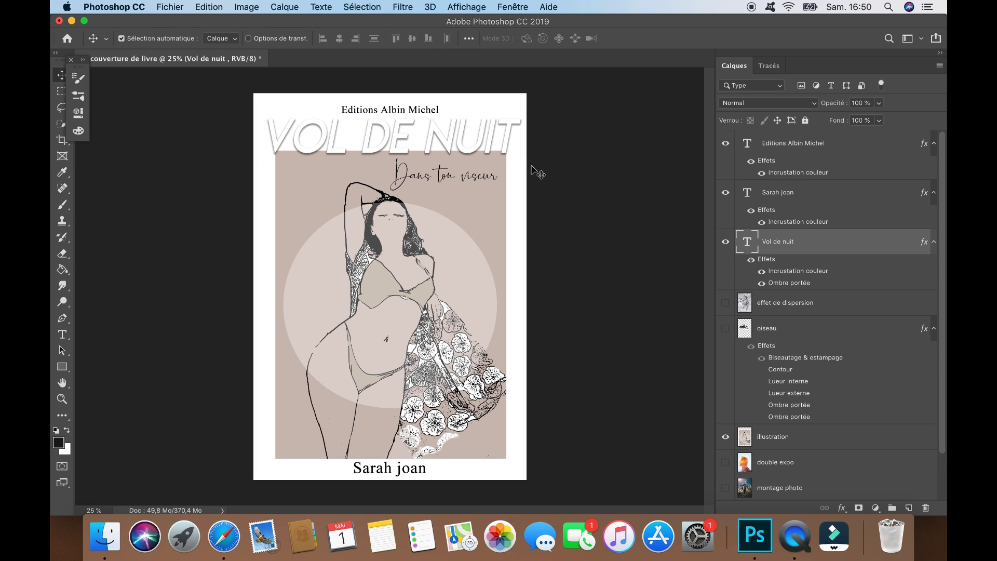
{"action": "right_click", "coordinate": [780, 243]}
{"action": "left_click", "coordinate": [759, 248]}
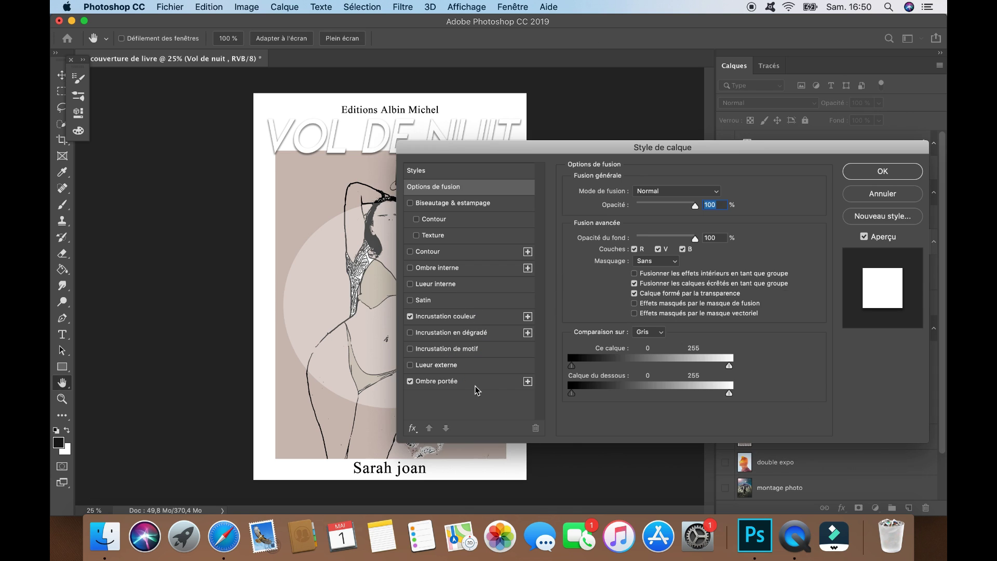
{"action": "left_click", "coordinate": [466, 384]}
{"action": "left_click", "coordinate": [410, 382]}
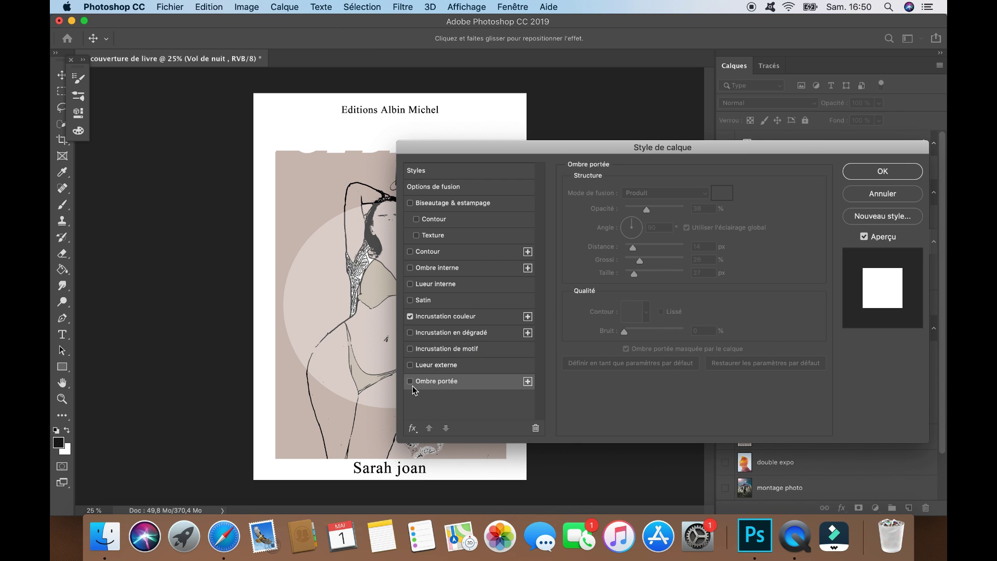
{"action": "left_click", "coordinate": [440, 317]}
{"action": "left_click", "coordinate": [719, 195]}
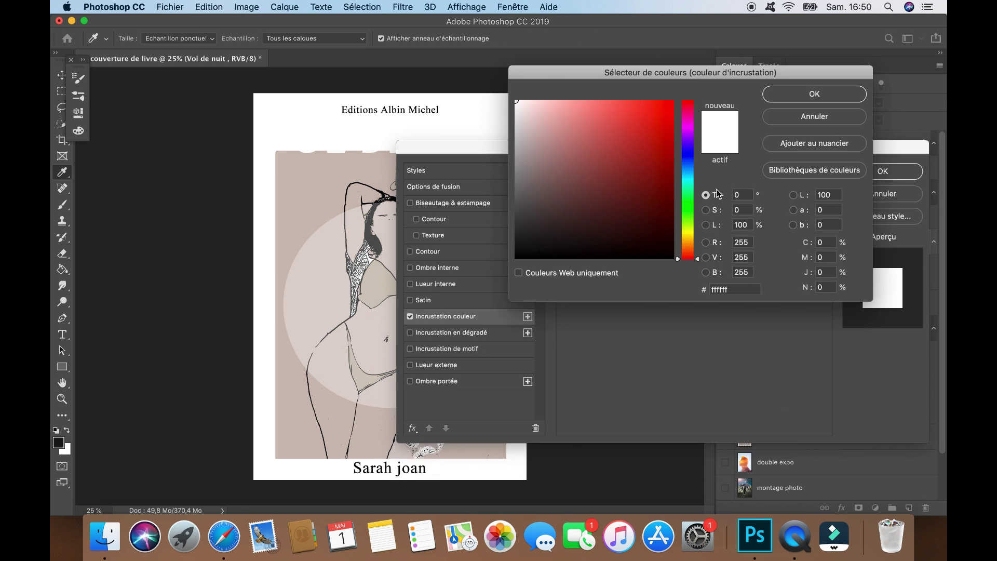
{"action": "left_click", "coordinate": [288, 173]}
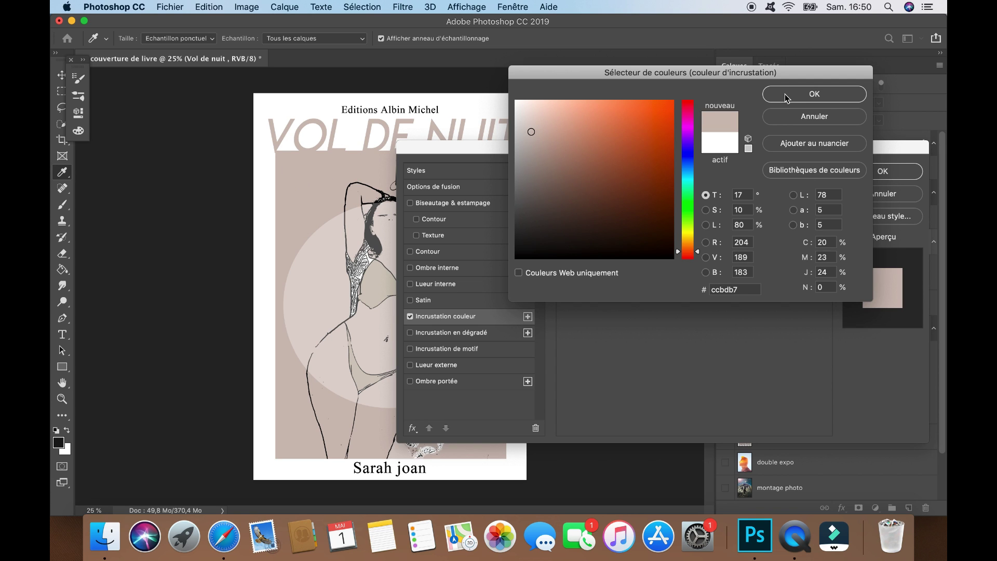
{"action": "left_click", "coordinate": [785, 95]}
{"action": "left_click", "coordinate": [885, 173]}
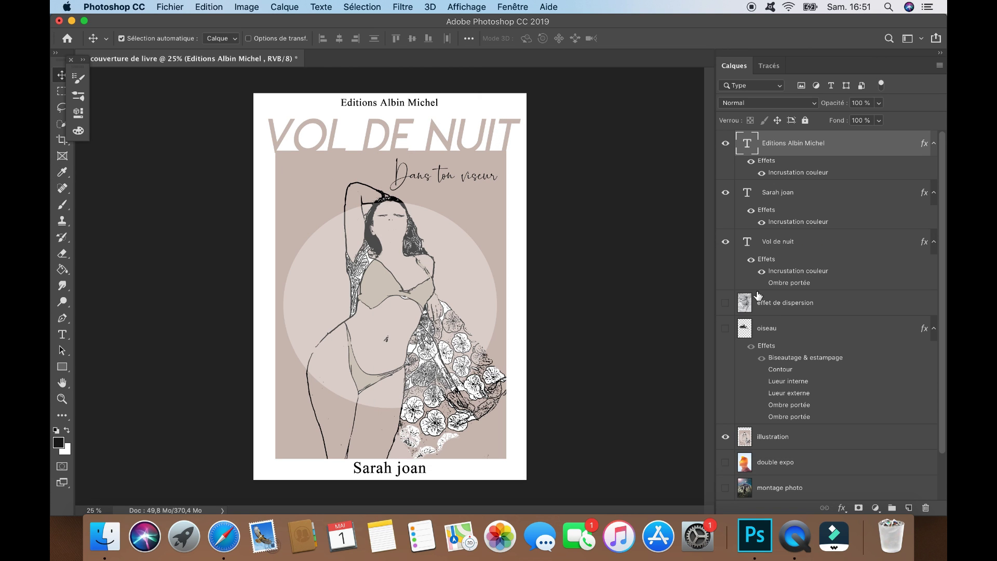
{"action": "scroll", "coordinate": [745, 413], "scroll_direction": "down", "scroll_amount": 3}
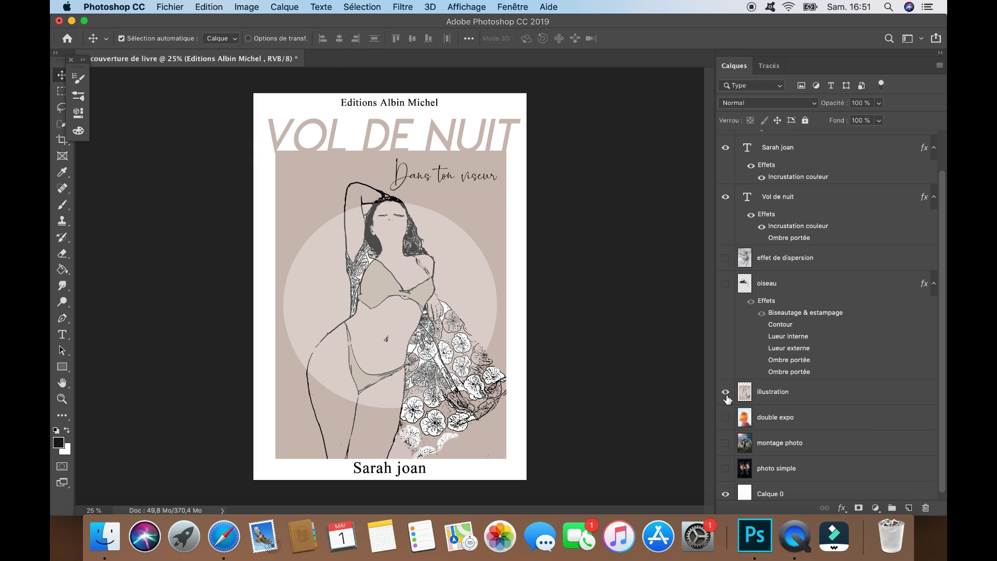
Hide the illustration background, show the hummingbird and move it lower on the cover
{"action": "left_click", "coordinate": [725, 393]}
{"action": "left_click", "coordinate": [726, 284]}
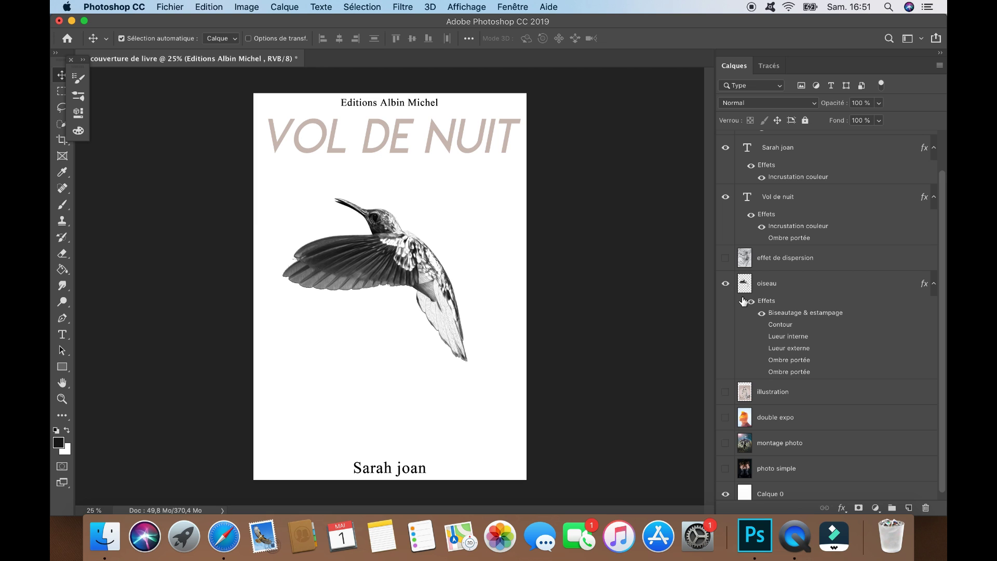
{"action": "left_click_drag", "start_coordinate": [358, 267], "coordinate": [366, 292]}
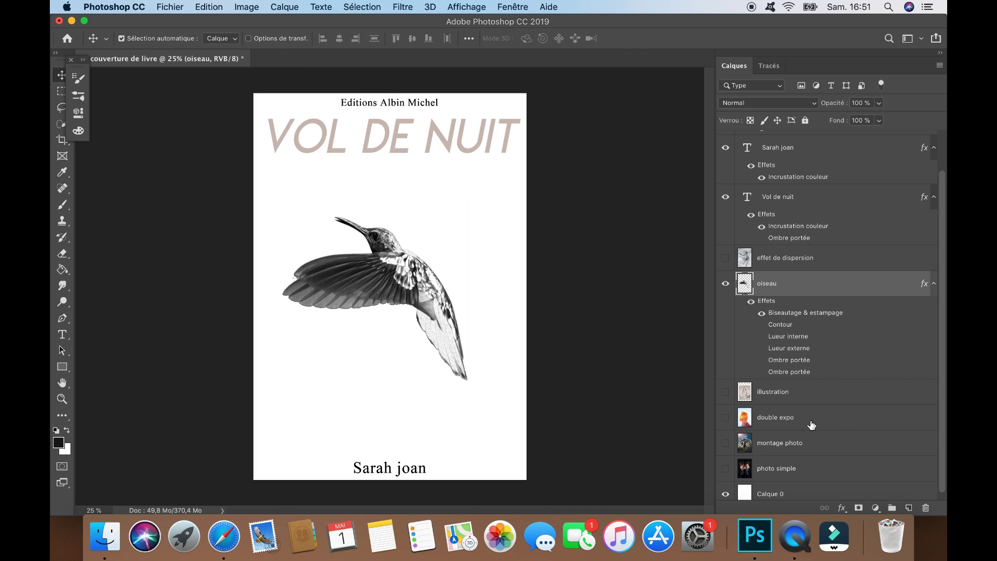
{"action": "scroll", "coordinate": [824, 431], "scroll_direction": "down", "scroll_amount": 1}
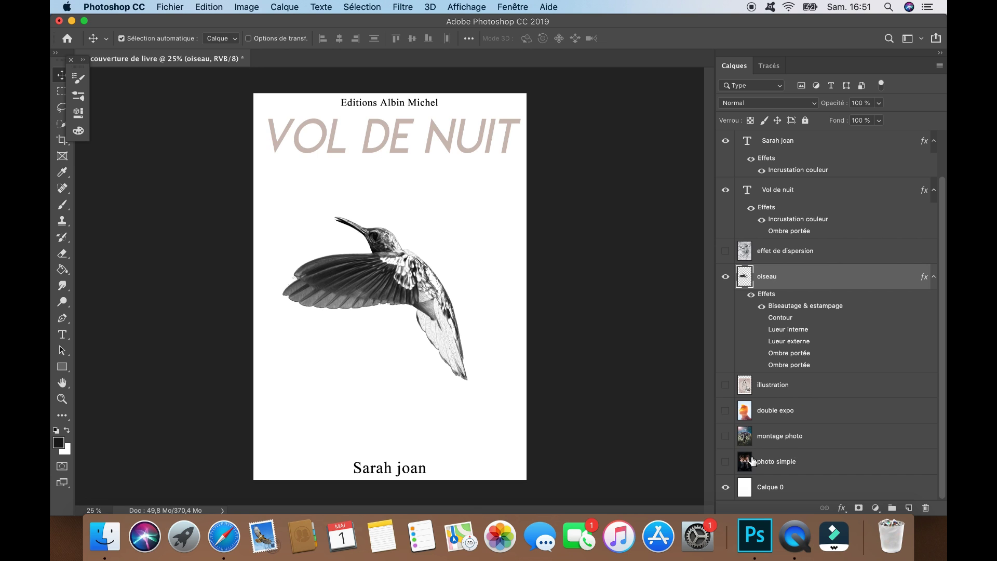
{"action": "left_click", "coordinate": [726, 436]}
{"action": "left_click", "coordinate": [727, 437]}
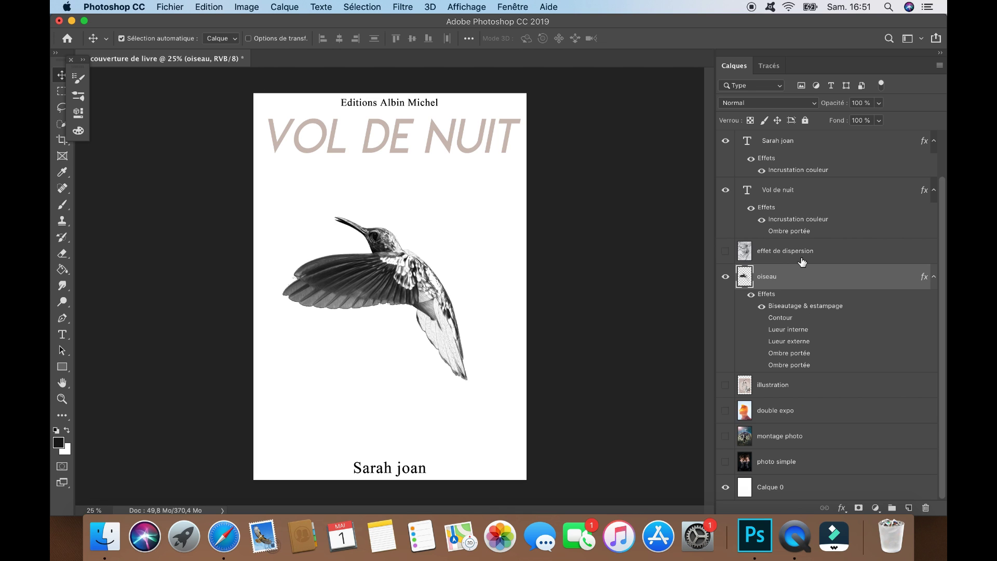
Turn off the title's colour overlay and move the 'Vol de nuit' title down across the hummingbird
{"action": "right_click", "coordinate": [785, 189]}
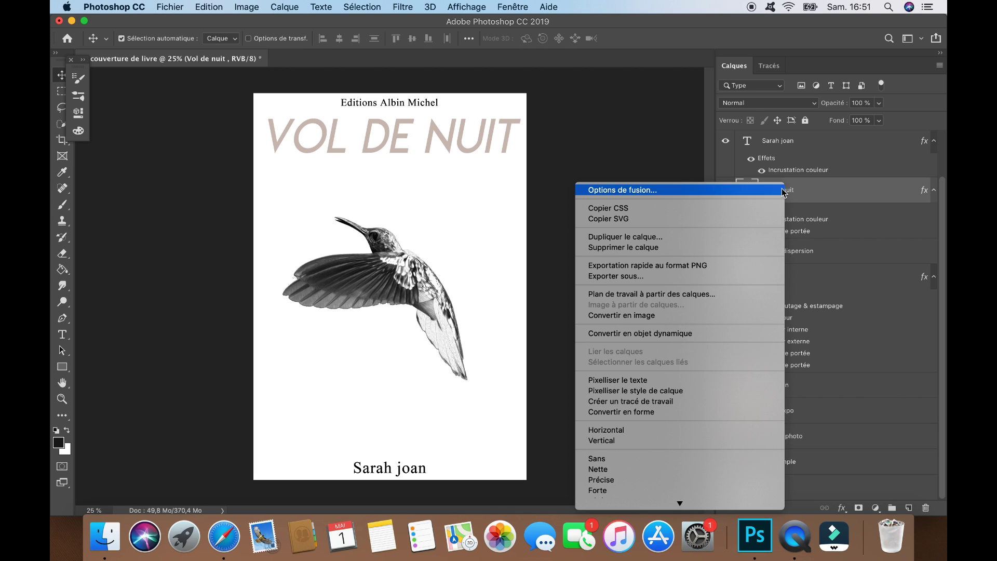
{"action": "left_click", "coordinate": [761, 219]}
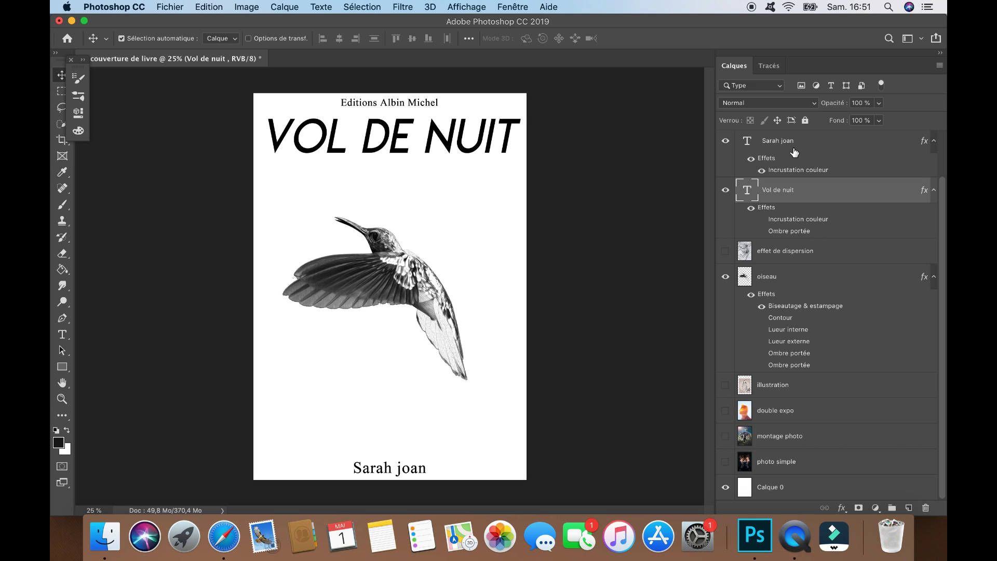
{"action": "left_click", "coordinate": [726, 277]}
{"action": "left_click", "coordinate": [726, 277]}
{"action": "left_click_drag", "start_coordinate": [364, 148], "coordinate": [360, 272]}
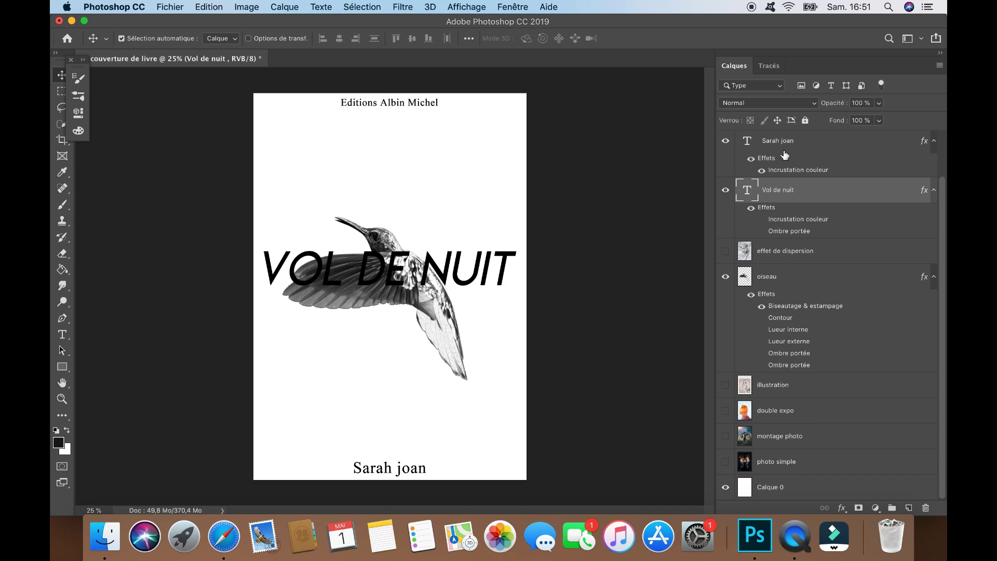
{"action": "left_click_drag", "start_coordinate": [356, 104], "coordinate": [356, 108]}
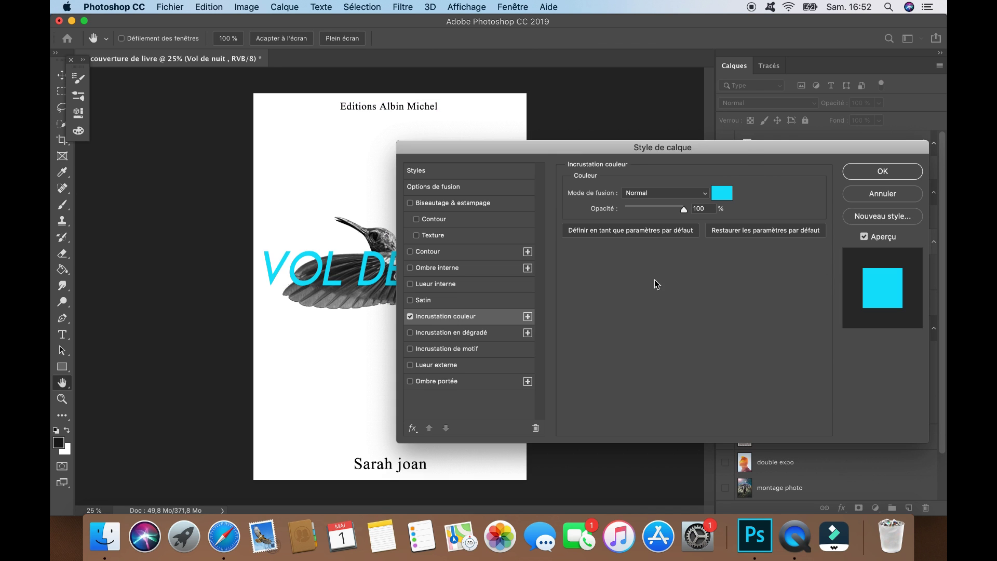
{"action": "key", "text": "Return"}
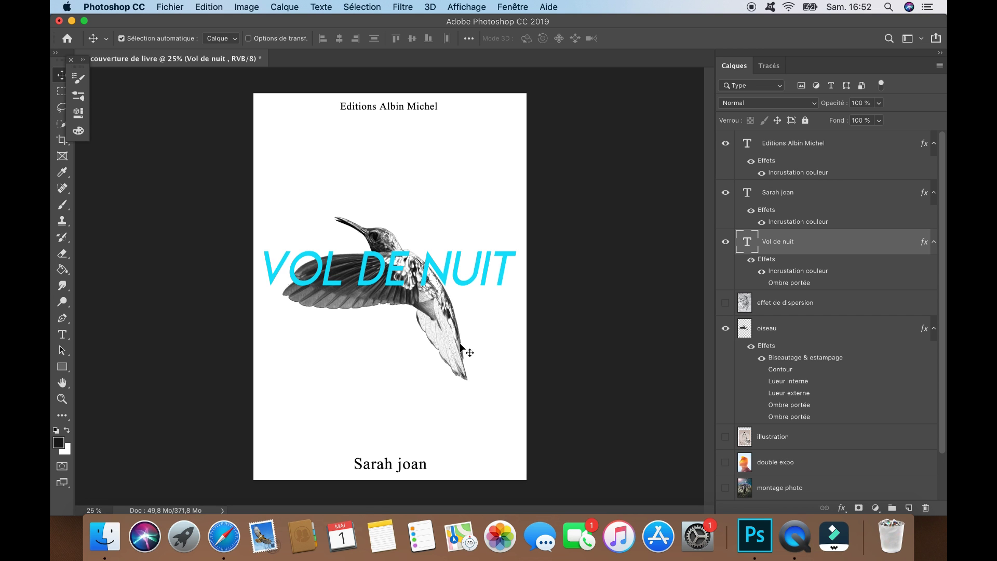
Scale the title down slightly with Free Transform and reposition it
{"action": "left_click", "coordinate": [209, 7]}
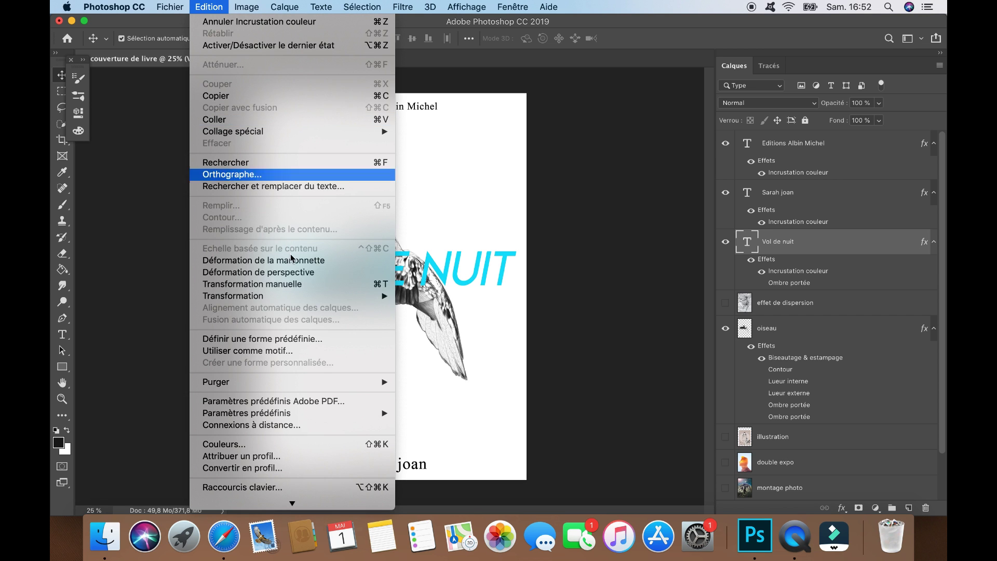
{"action": "left_click", "coordinate": [249, 283]}
{"action": "mouse_move", "coordinate": [519, 293]}
{"action": "left_mouse_down"}
{"action": "mouse_move", "coordinate": [521, 323]}
{"action": "mouse_move", "coordinate": [517, 298]}
{"action": "left_mouse_up"}
{"action": "left_click_drag", "start_coordinate": [470, 270], "coordinate": [474, 268]}
{"action": "left_click", "coordinate": [63, 335]}
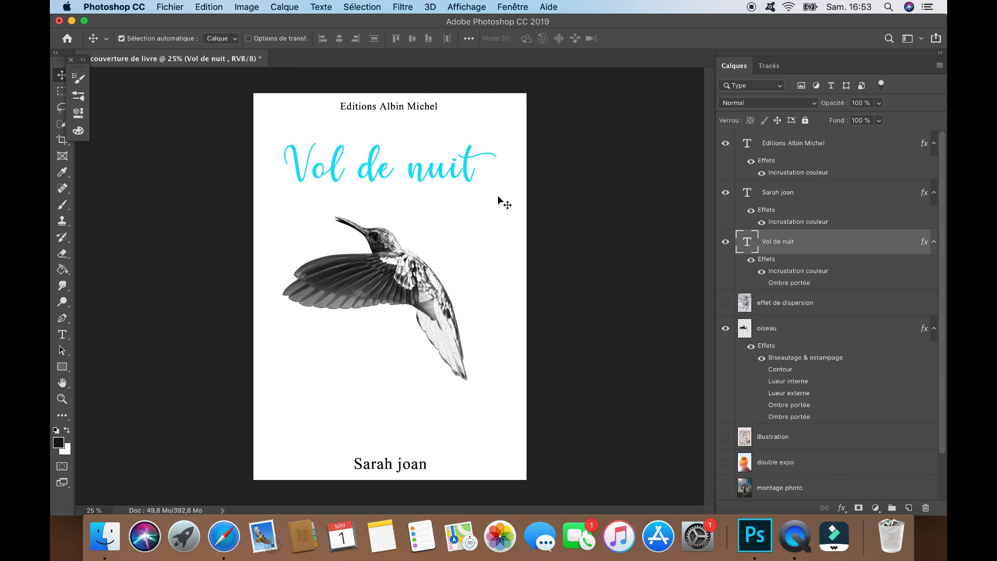
Enable a black Color Overlay in the title's layer style
{"action": "right_click", "coordinate": [770, 247]}
{"action": "left_click", "coordinate": [596, 284]}
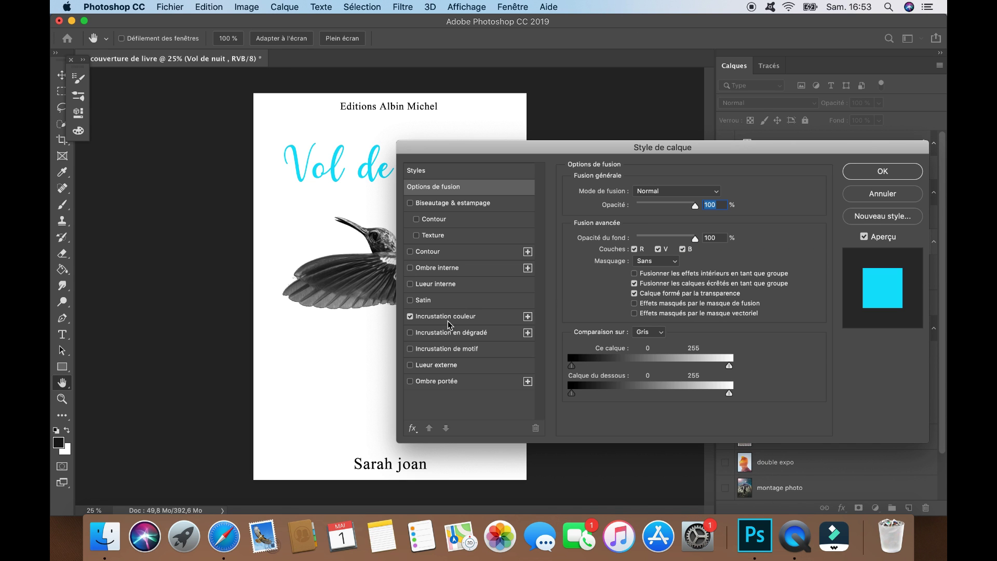
{"action": "left_click", "coordinate": [410, 316]}
{"action": "left_click", "coordinate": [855, 175]}
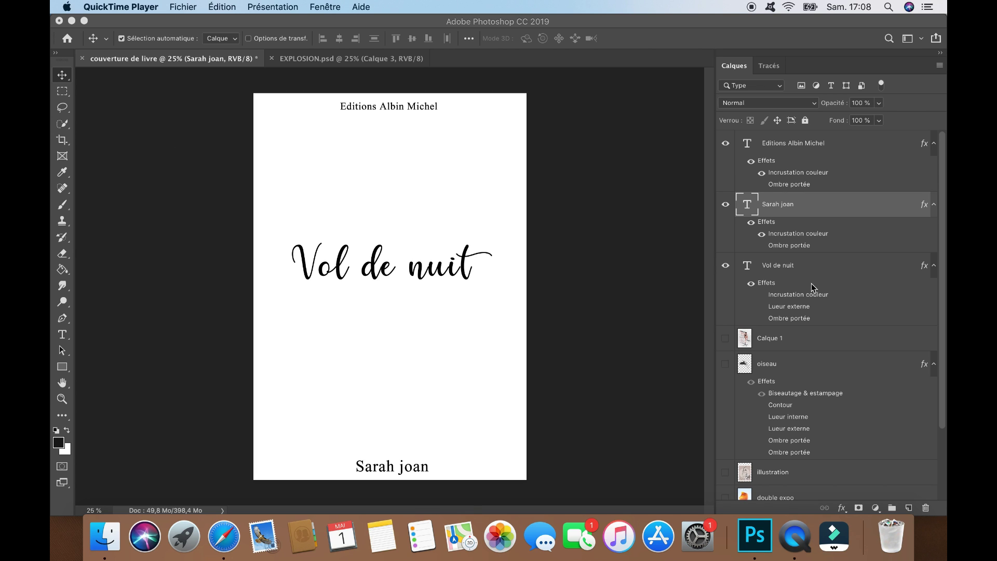
Centre the author name, shrink it with Free Transform, and reveal the Calque 1 athlete image
{"action": "left_click", "coordinate": [409, 469]}
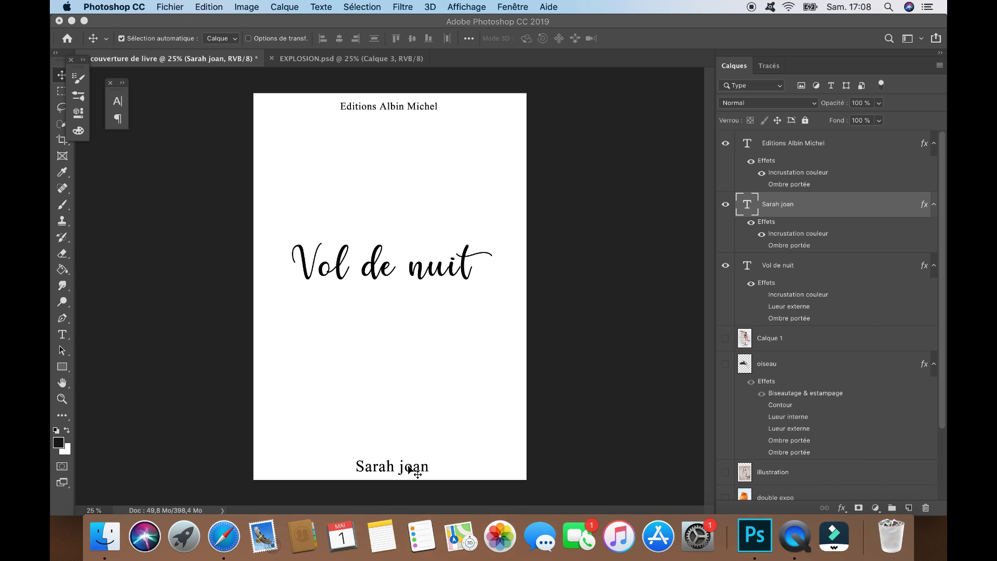
{"action": "left_click_drag", "start_coordinate": [417, 470], "coordinate": [412, 470]}
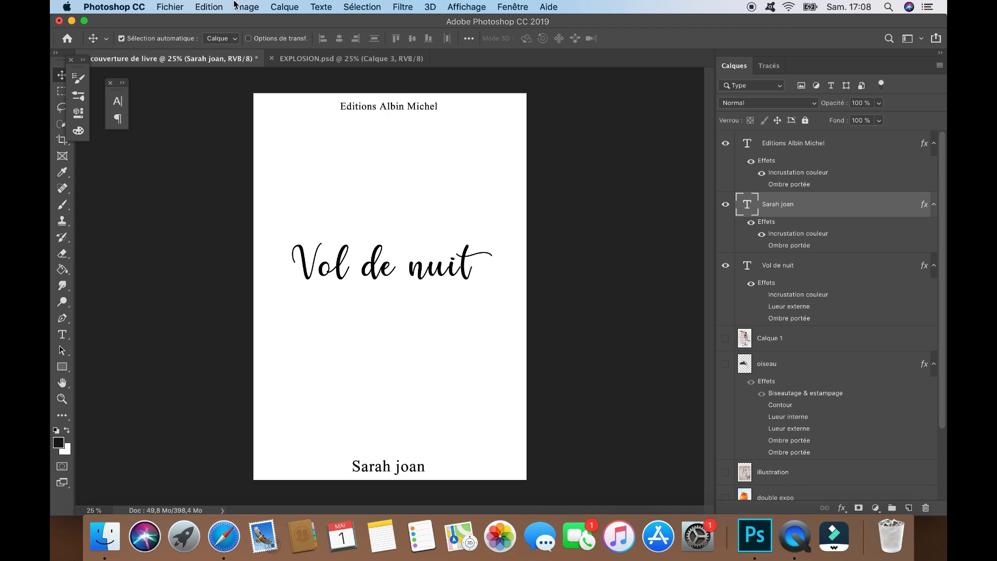
{"action": "left_click", "coordinate": [209, 7]}
{"action": "left_click", "coordinate": [275, 283]}
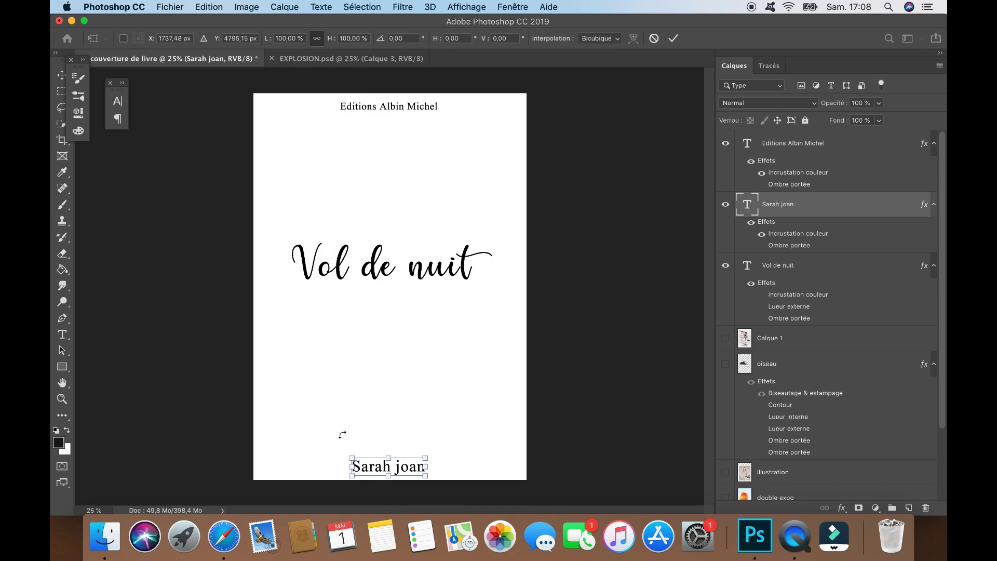
{"action": "left_click_drag", "start_coordinate": [348, 457], "coordinate": [390, 474]}
{"action": "key", "text": "Return"}
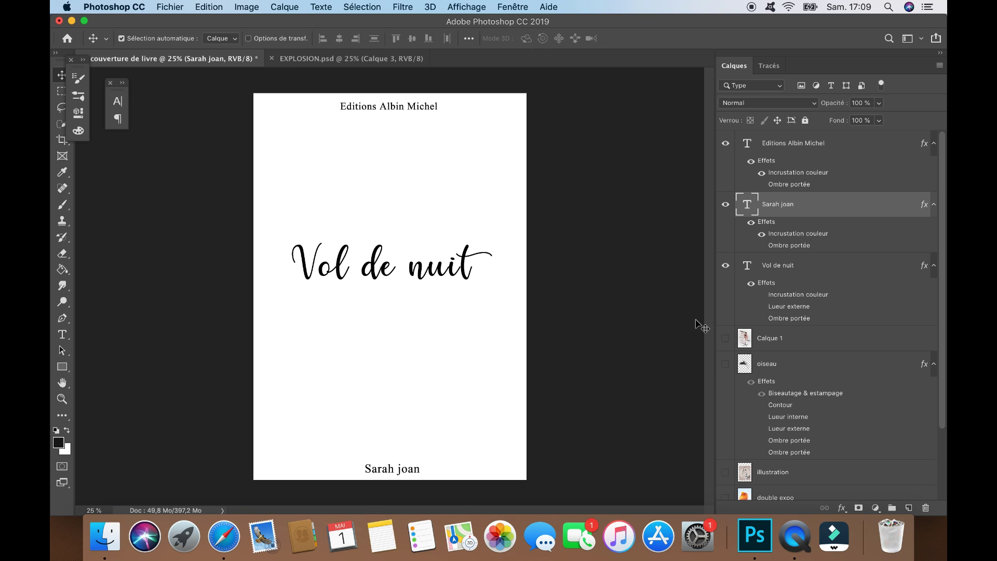
{"action": "left_click", "coordinate": [725, 340]}
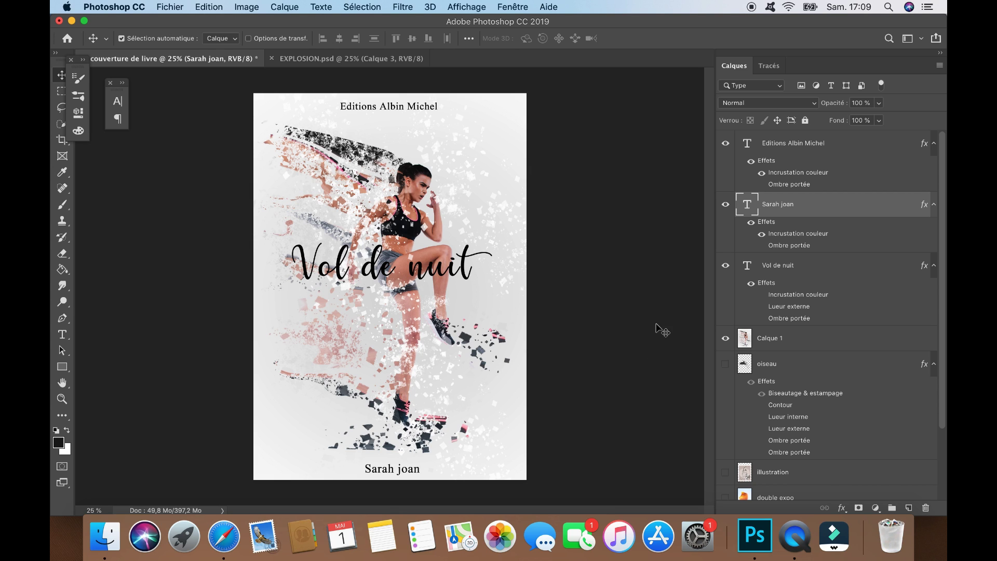
Free Transform the Calque 1 athlete image to about 106% and nudge it down
{"action": "left_click", "coordinate": [825, 275]}
{"action": "left_click", "coordinate": [772, 343]}
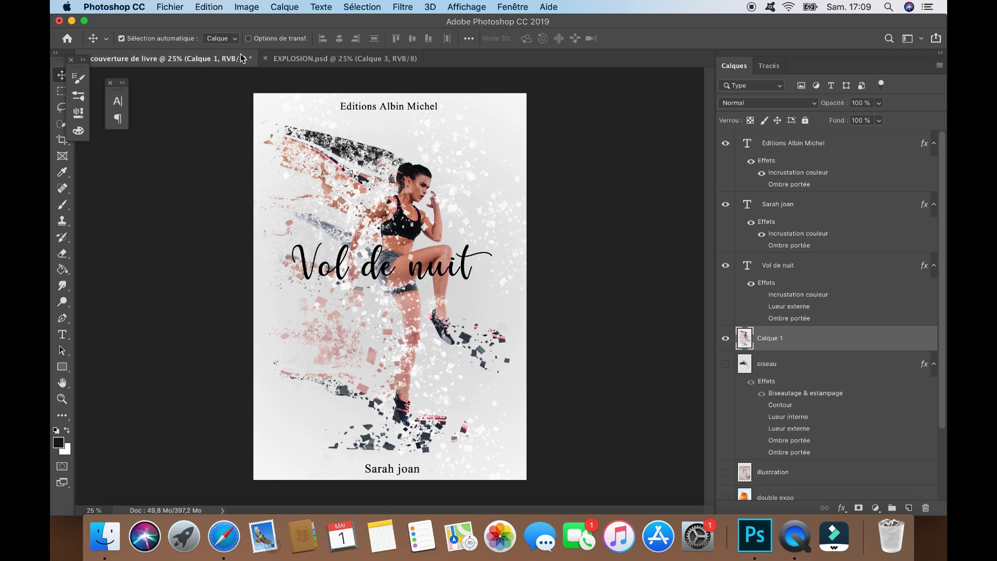
{"action": "left_click", "coordinate": [208, 6]}
{"action": "left_click", "coordinate": [318, 284]}
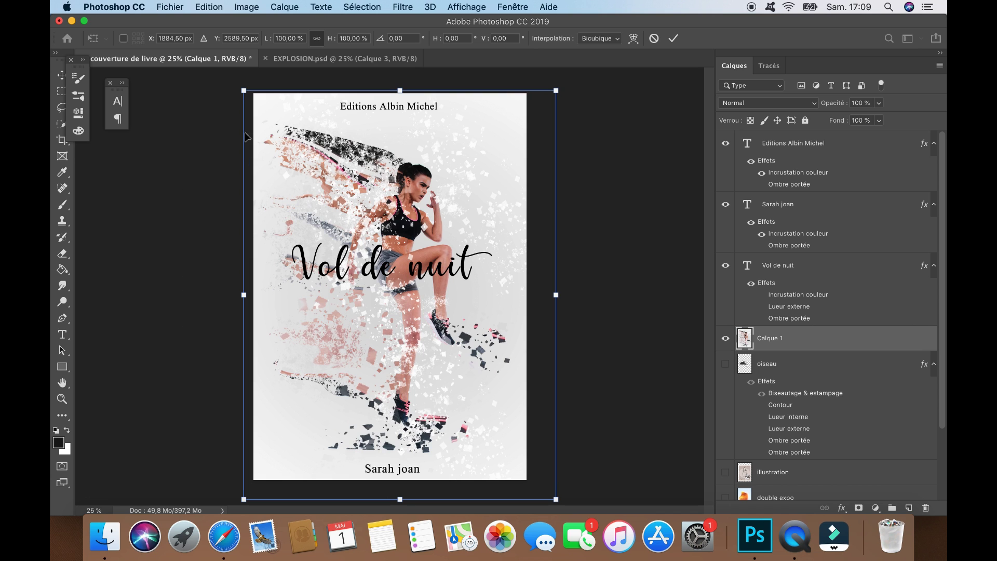
{"action": "left_click_drag", "start_coordinate": [244, 91], "coordinate": [216, 78]}
{"action": "left_click_drag", "start_coordinate": [282, 171], "coordinate": [284, 175]}
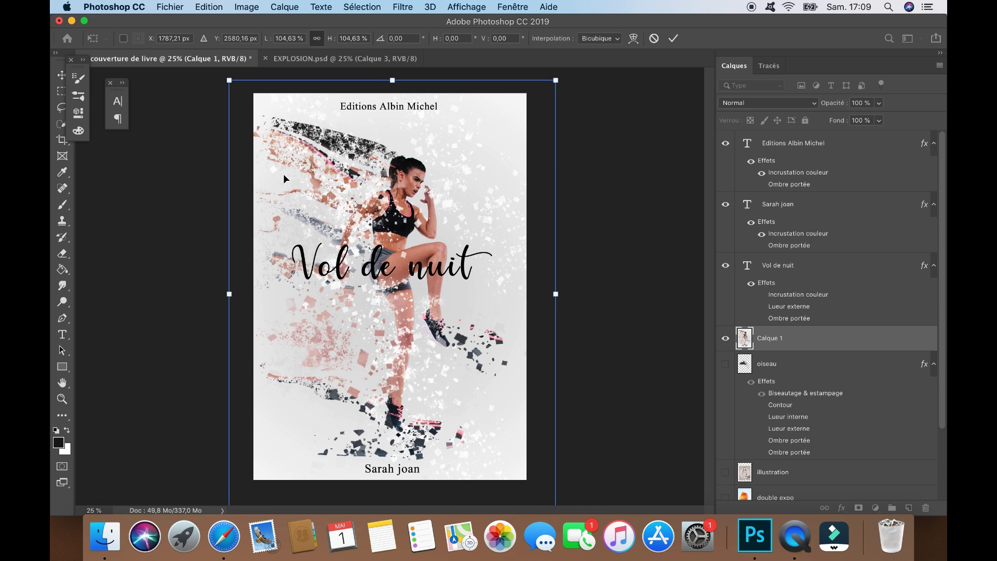
{"action": "left_click_drag", "start_coordinate": [229, 81], "coordinate": [214, 81]}
{"action": "key", "text": "Return"}
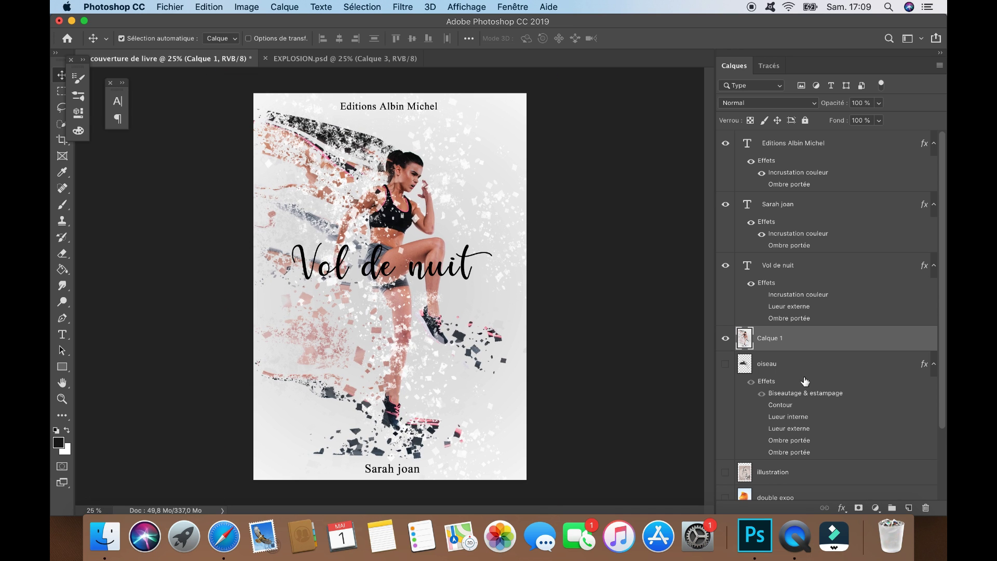
Convert the athlete image to black and white with Image > Réglages > Noir et blanc
{"action": "left_click", "coordinate": [248, 6]}
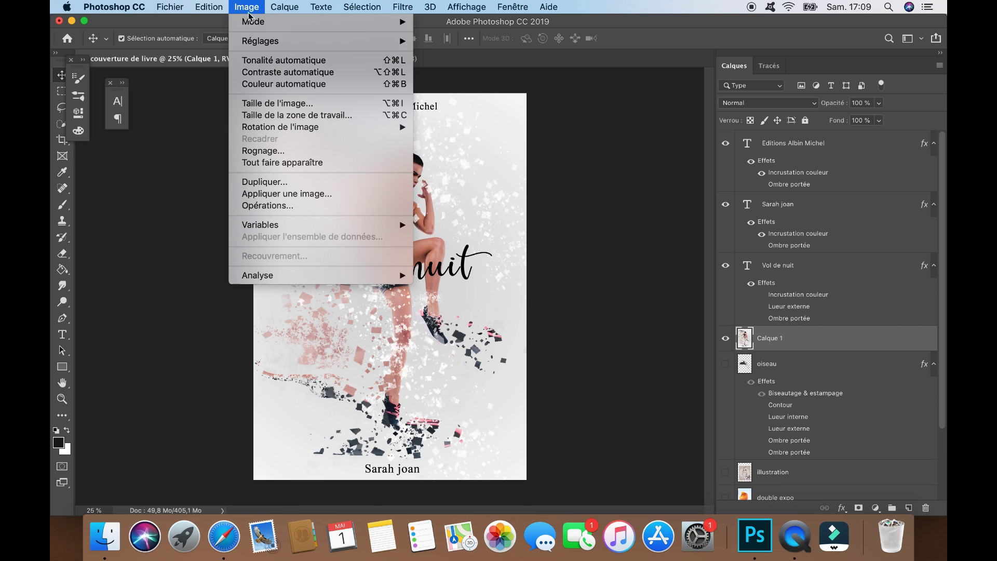
{"action": "mouse_move", "coordinate": [265, 42]}
{"action": "left_click", "coordinate": [477, 131]}
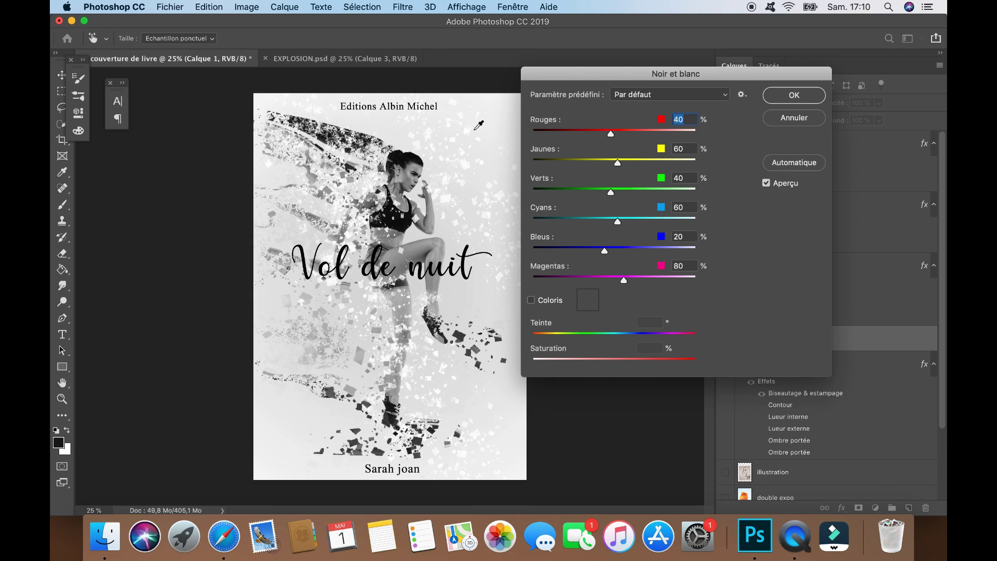
{"action": "left_click", "coordinate": [776, 98]}
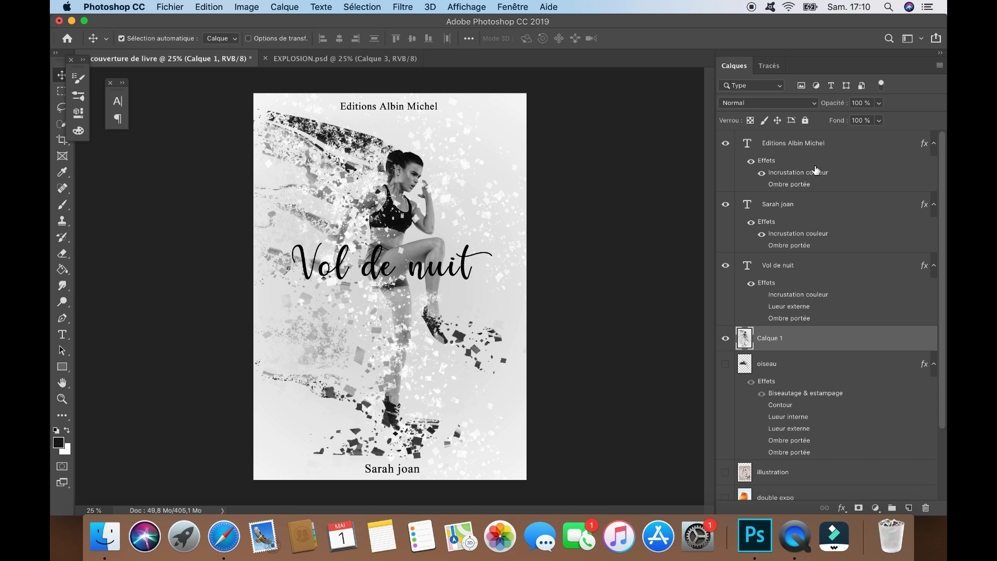
Enlarge the 'Vol de nuit' title to about 131% so it spans the cover's width
{"action": "left_click", "coordinate": [795, 269]}
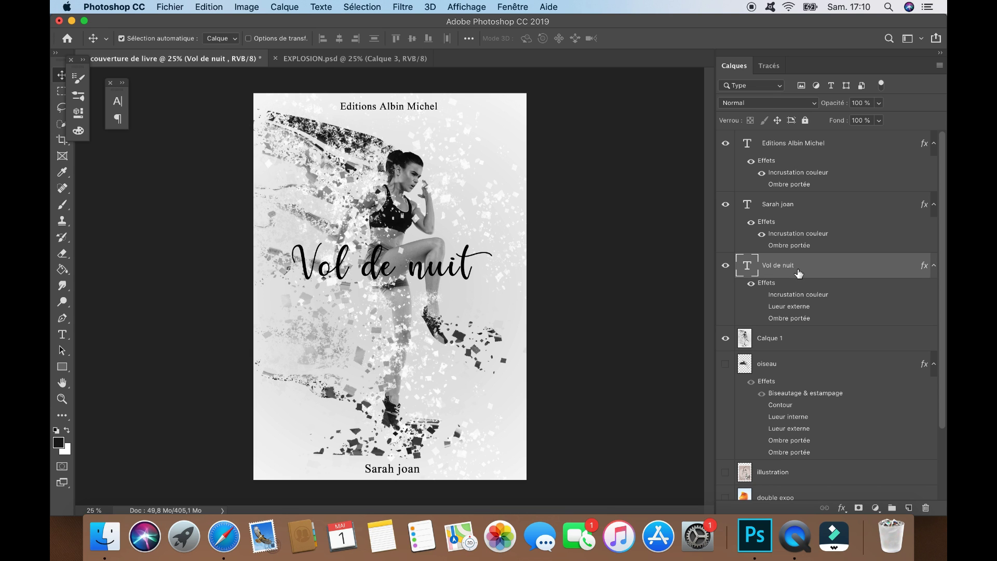
{"action": "left_click", "coordinate": [210, 6]}
{"action": "left_click", "coordinate": [291, 286]}
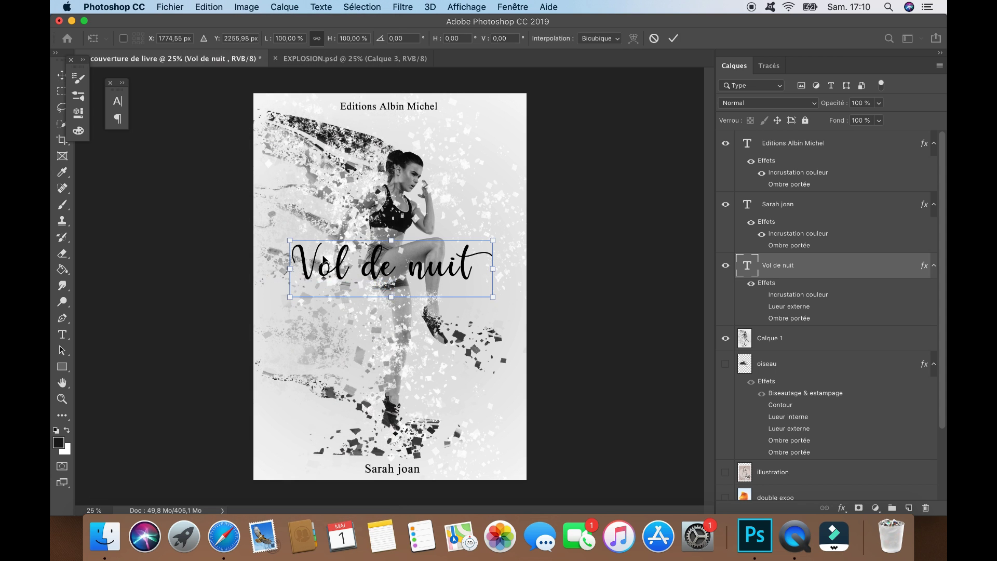
{"action": "left_click_drag", "start_coordinate": [294, 241], "coordinate": [259, 231]}
{"action": "left_click_drag", "start_coordinate": [495, 237], "coordinate": [528, 230]}
{"action": "key", "text": "Return"}
Select the title text and change its font to Jost
{"action": "left_click", "coordinate": [62, 334]}
{"action": "left_click_drag", "start_coordinate": [515, 250], "coordinate": [501, 248]}
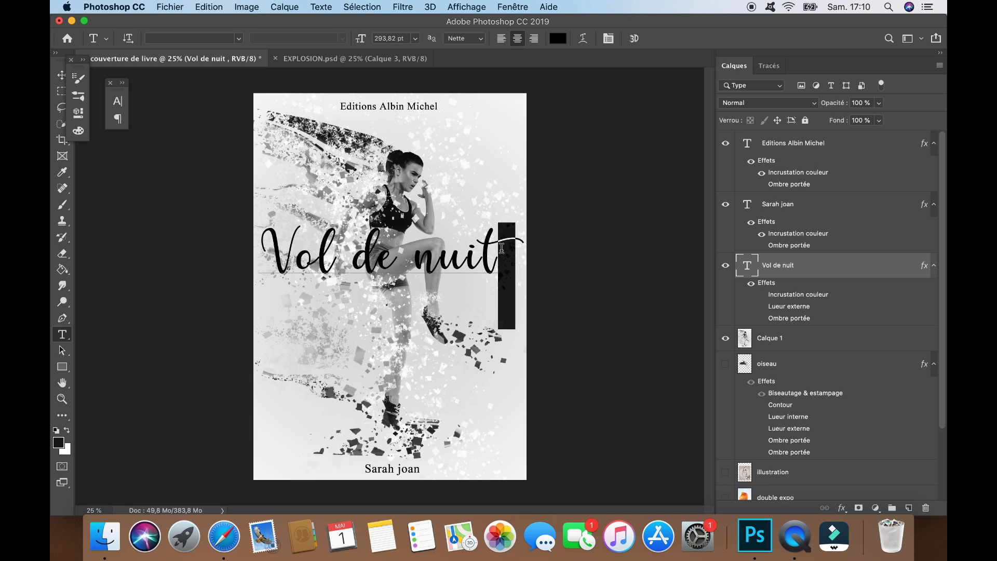
{"action": "left_click", "coordinate": [502, 248]}
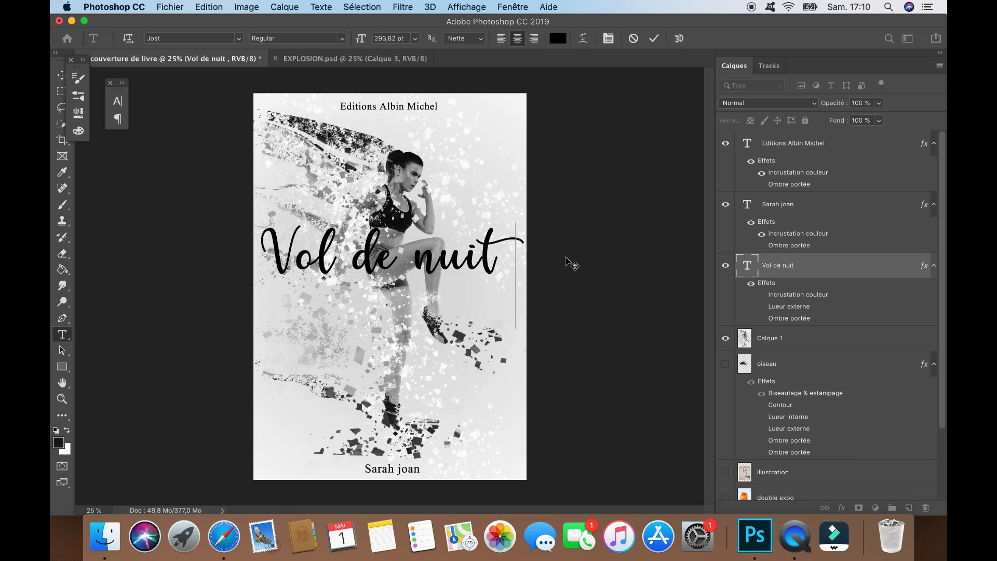